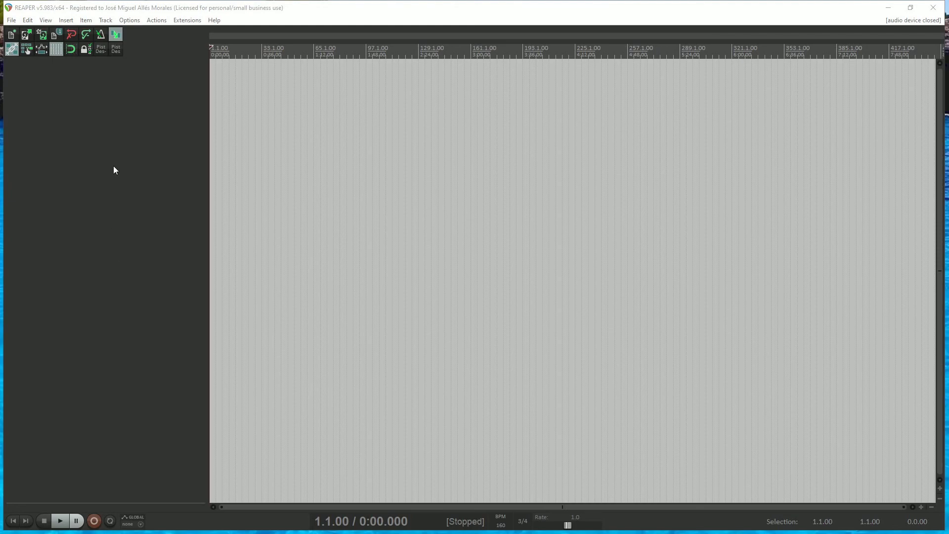
Show the REAPER resource path in the file explorer and look through its folders.
{"action": "left_click", "coordinate": [130, 20]}
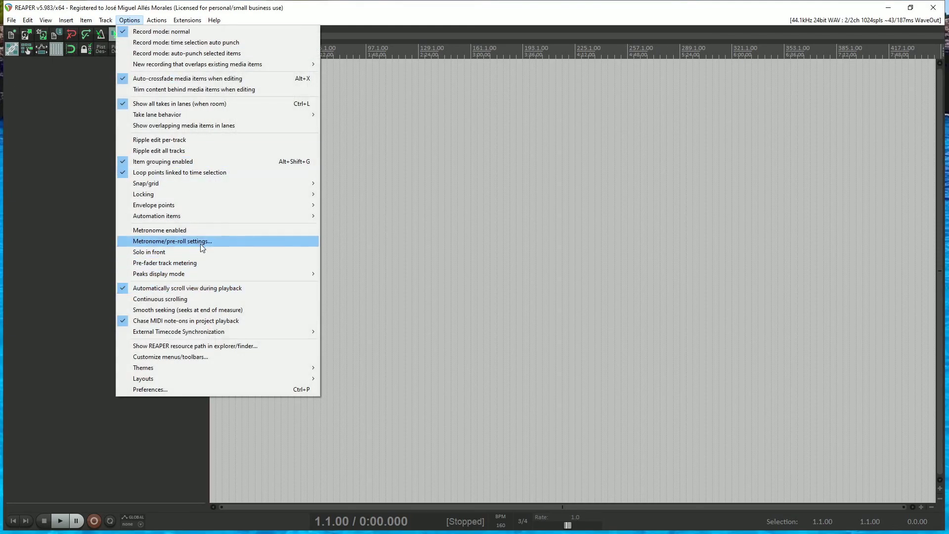
{"action": "left_click", "coordinate": [203, 345]}
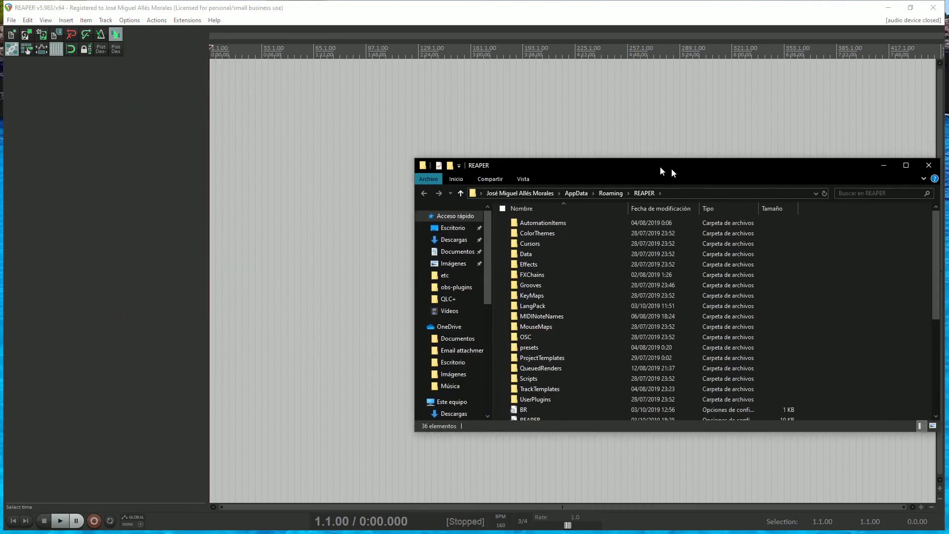
{"action": "left_click_drag", "start_coordinate": [660, 166], "coordinate": [492, 112]}
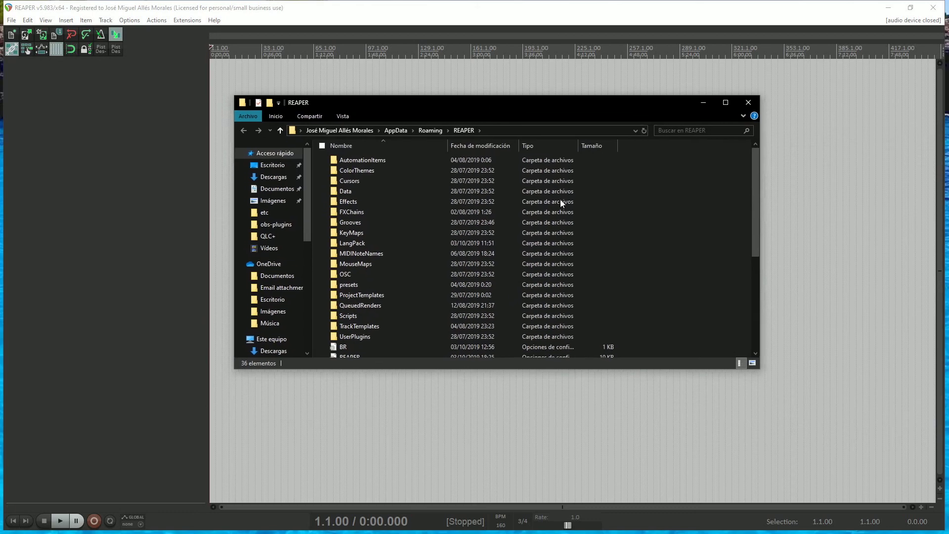
{"action": "scroll", "coordinate": [395, 287], "scroll_direction": "down", "scroll_amount": 1}
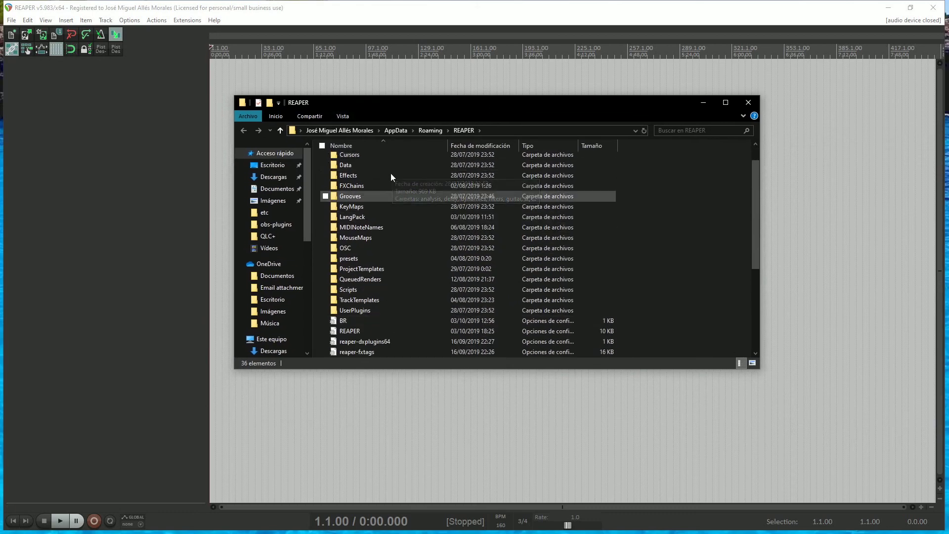
{"action": "left_click", "coordinate": [131, 21]}
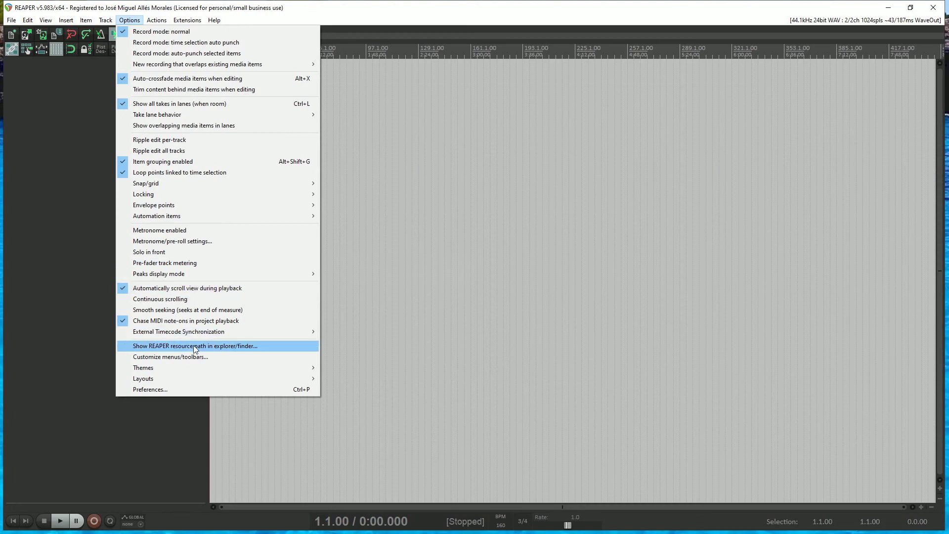
{"action": "left_click", "coordinate": [256, 344]}
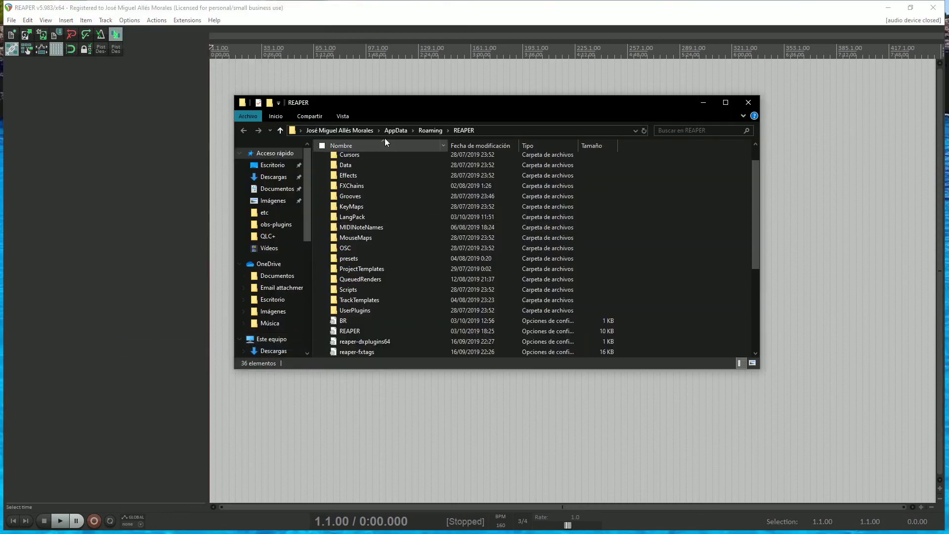
{"action": "scroll", "coordinate": [396, 310], "scroll_direction": "up", "scroll_amount": 1}
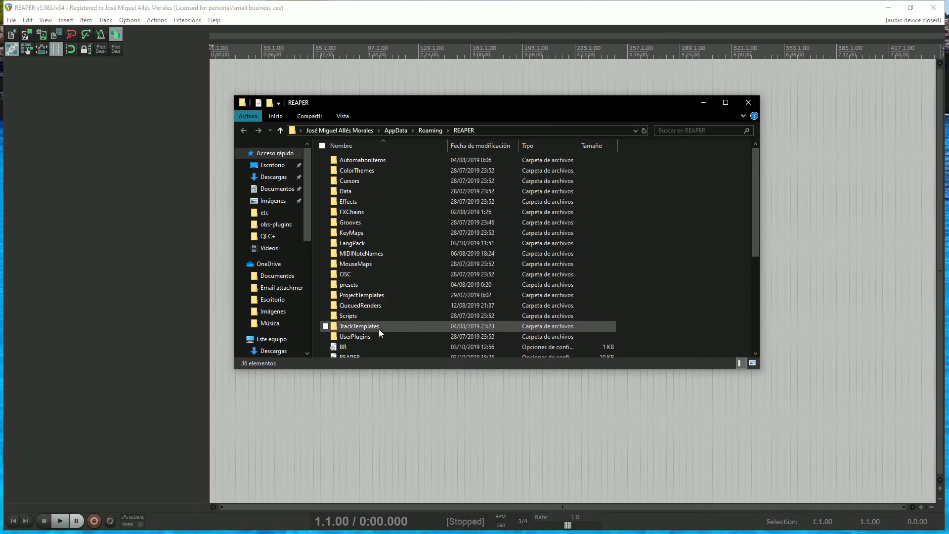
{"action": "mouse_move", "coordinate": [387, 325]}
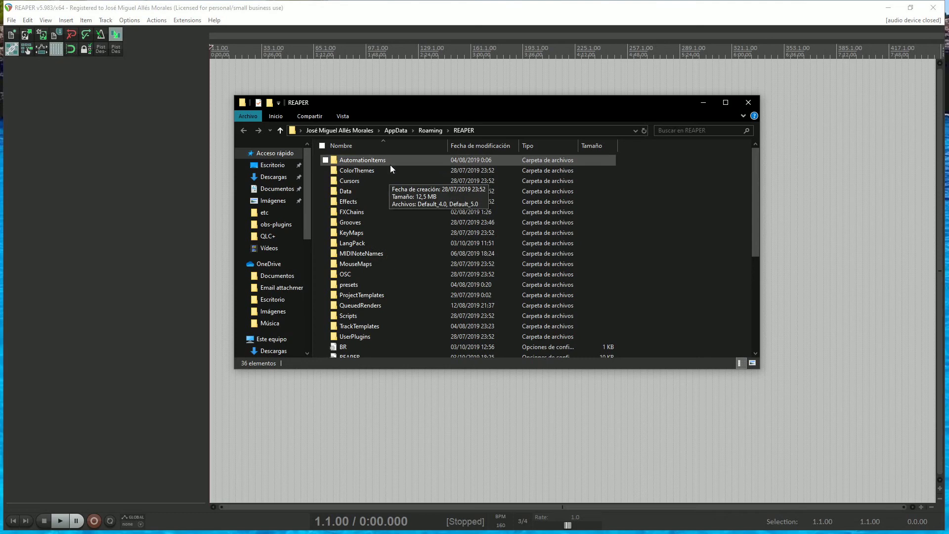
Copy the Espanol ECL v2.3 language pack file from the Descargas folder.
{"action": "left_click", "coordinate": [359, 245]}
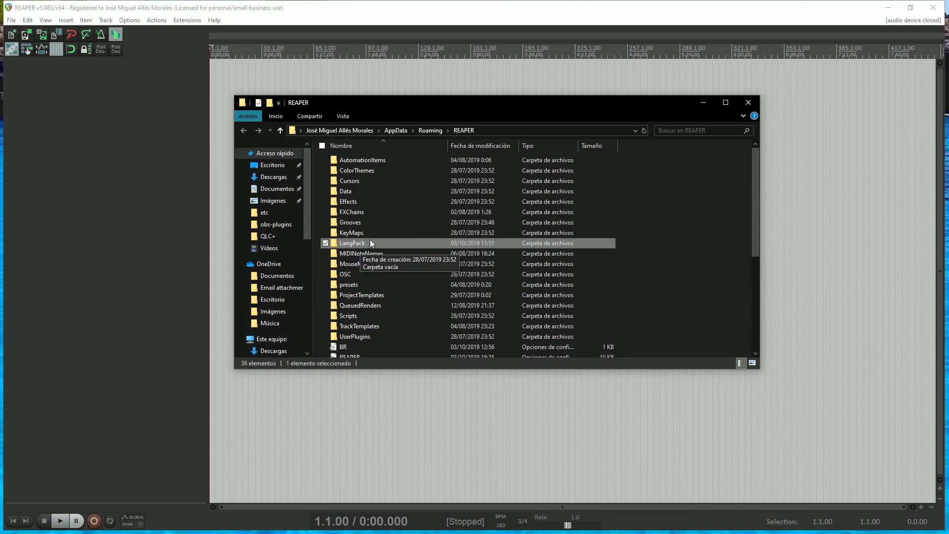
{"action": "left_click", "coordinate": [276, 179]}
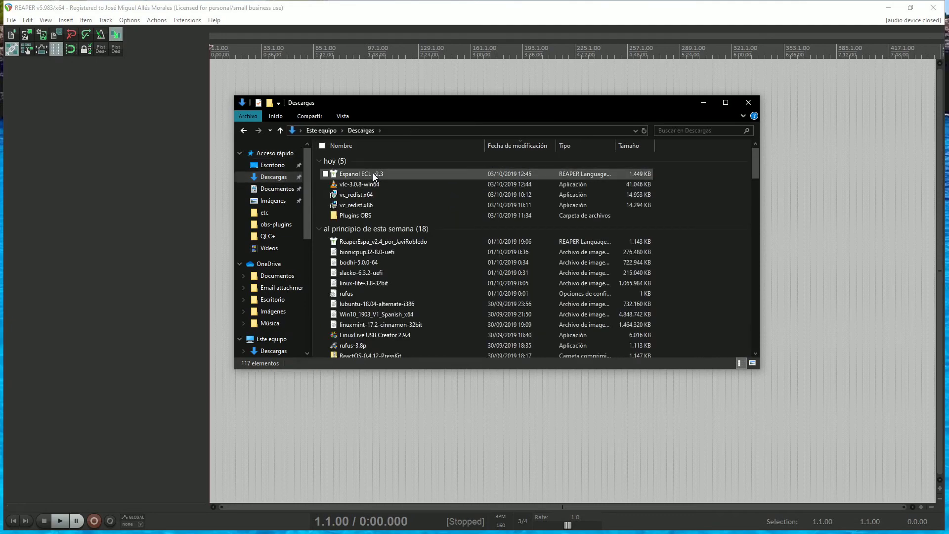
{"action": "right_click", "coordinate": [372, 174]}
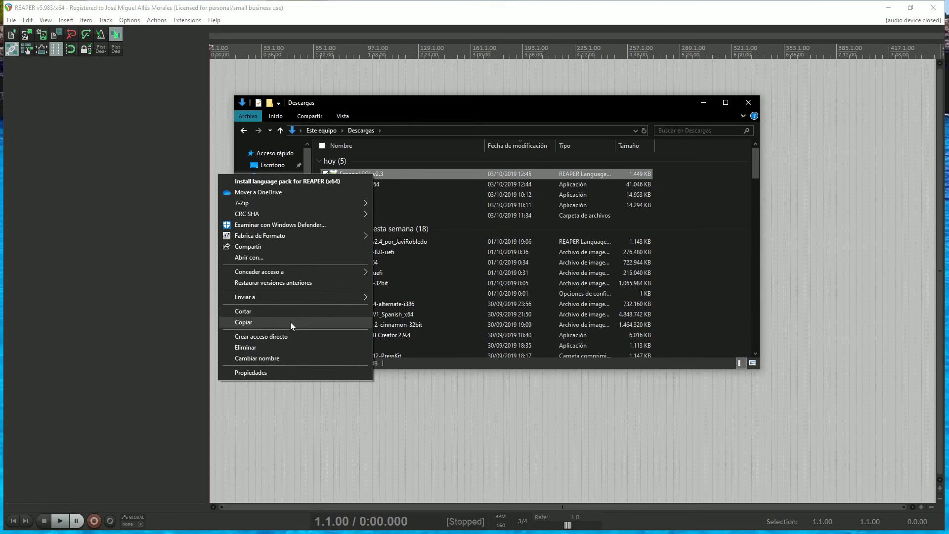
{"action": "left_click", "coordinate": [289, 322]}
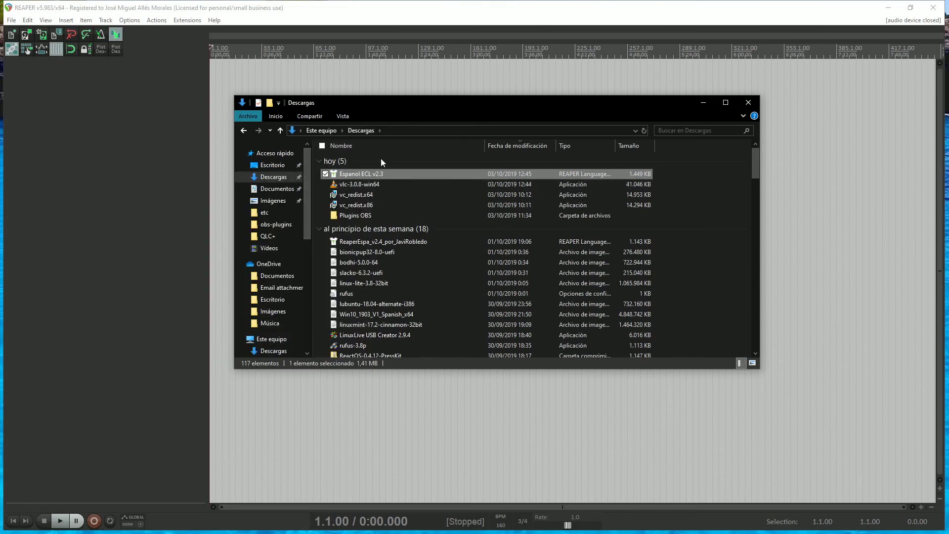
Paste the copied language pack into REAPER's LangPack folder and close the file explorer.
{"action": "left_click", "coordinate": [244, 131]}
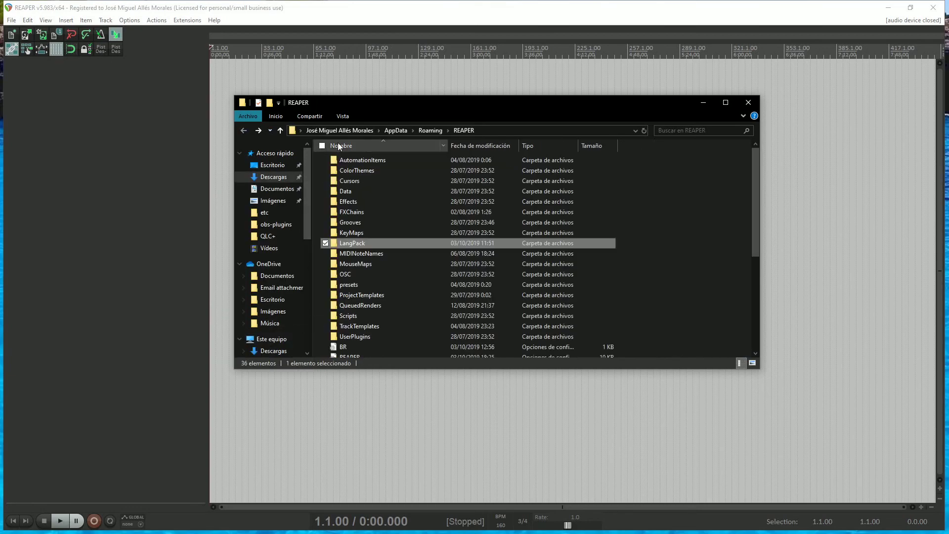
{"action": "double_click", "coordinate": [348, 241]}
{"action": "right_click", "coordinate": [373, 183]}
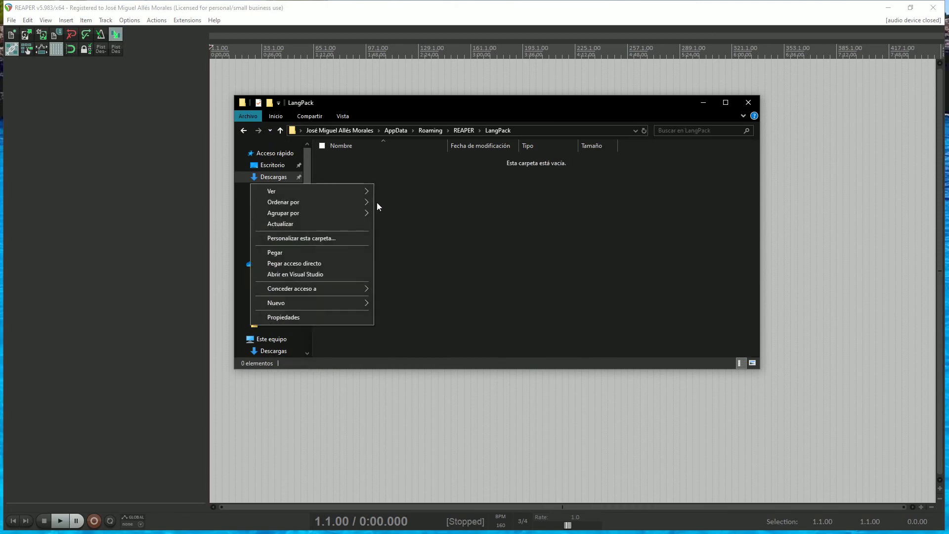
{"action": "left_click", "coordinate": [331, 253]}
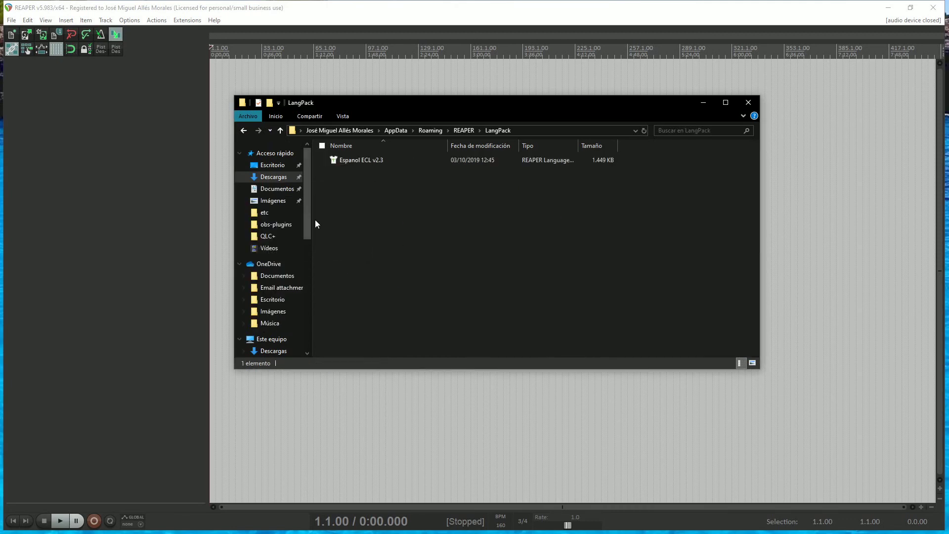
{"action": "left_click", "coordinate": [749, 102]}
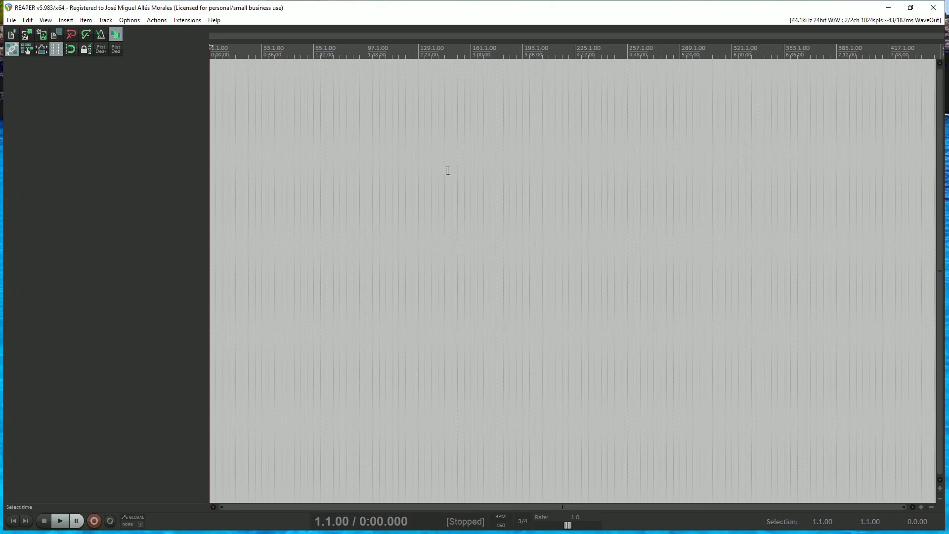
Restart REAPER to load the language pack and check the translated interface commands.
{"action": "left_click", "coordinate": [933, 7]}
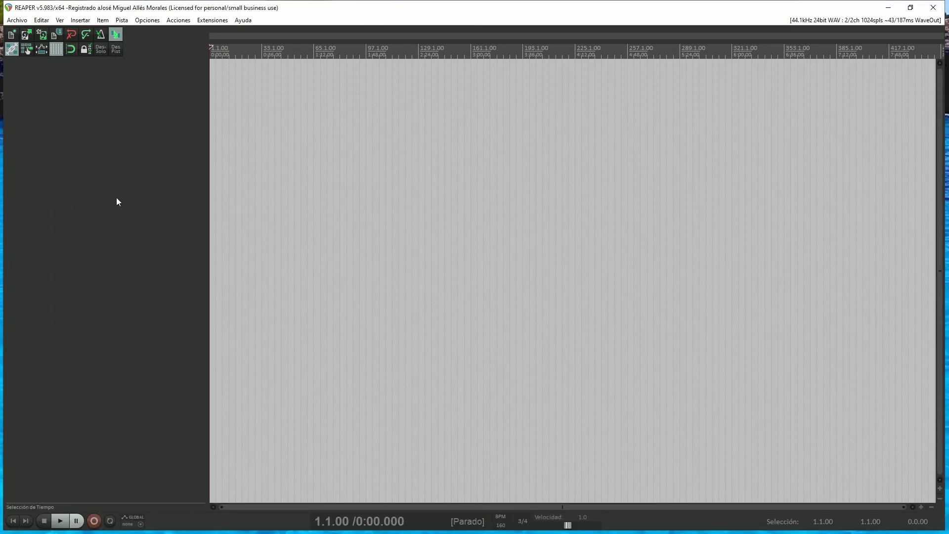
{"action": "left_click", "coordinate": [148, 23]}
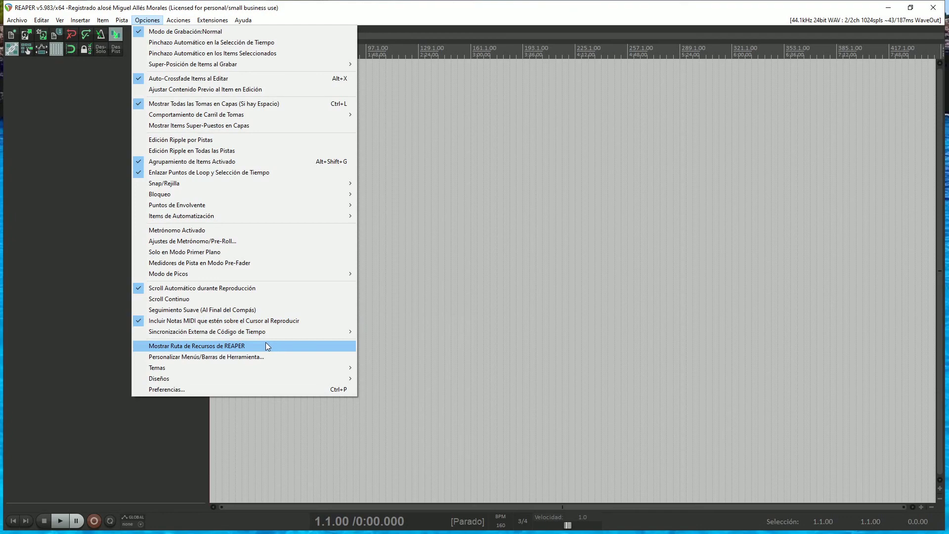
{"action": "left_click", "coordinate": [106, 137]}
{"action": "left_click", "coordinate": [188, 20]}
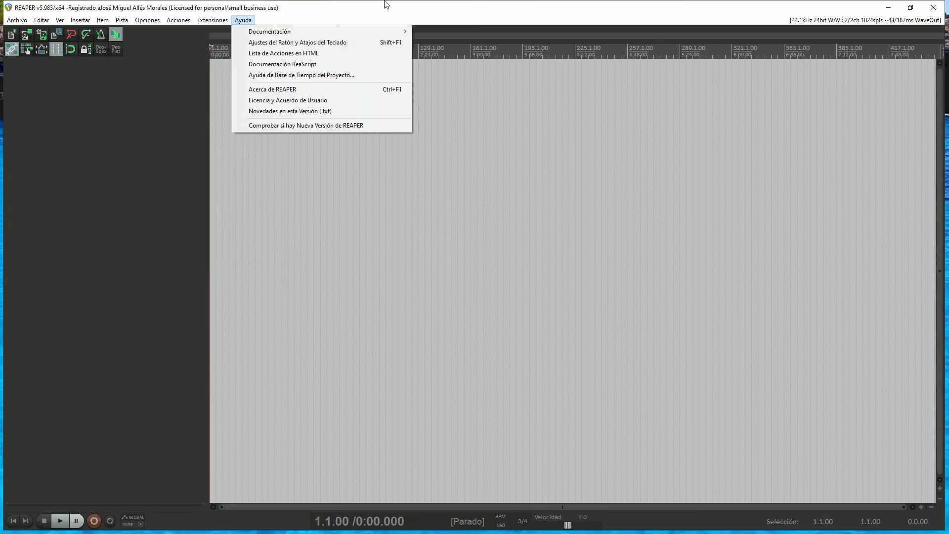
{"action": "left_click", "coordinate": [68, 152]}
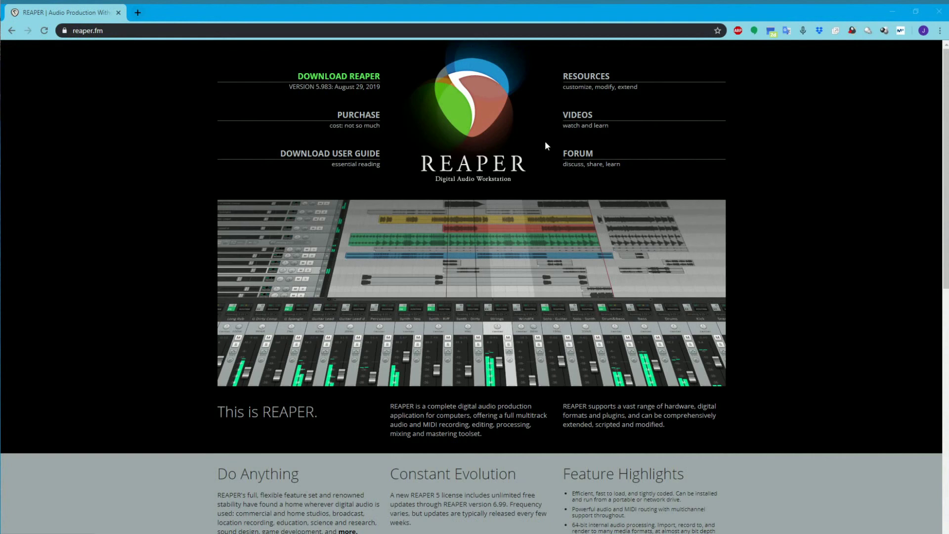
In the browser, open the REAPER download page and review the available installers and the version 5.983 changelog.
{"action": "left_click", "coordinate": [340, 79]}
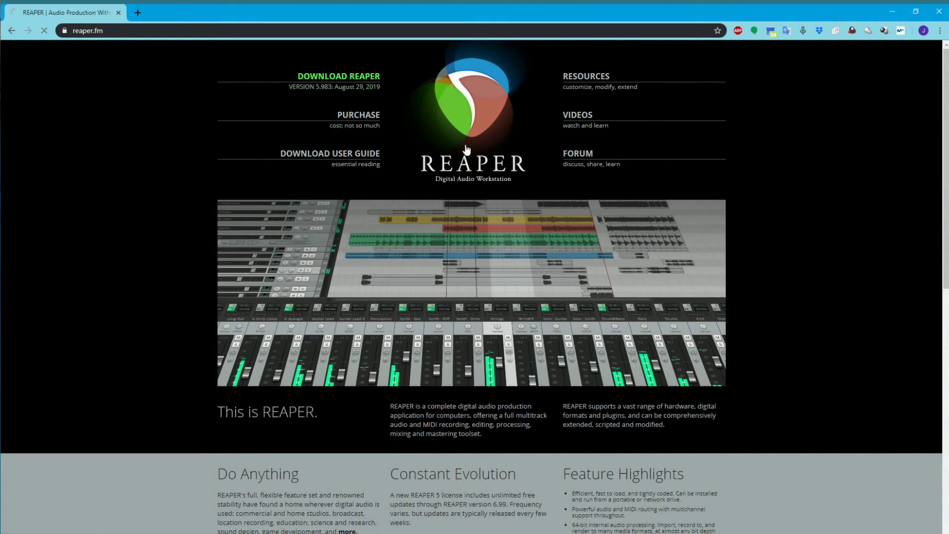
{"action": "scroll", "coordinate": [446, 260], "scroll_direction": "down", "scroll_amount": 3}
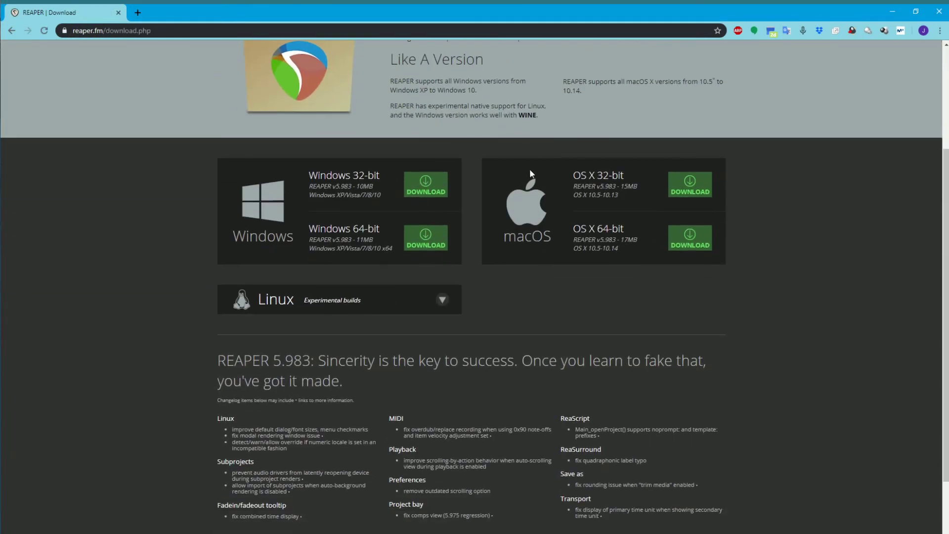
{"action": "scroll", "coordinate": [495, 292], "scroll_direction": "down", "scroll_amount": 2}
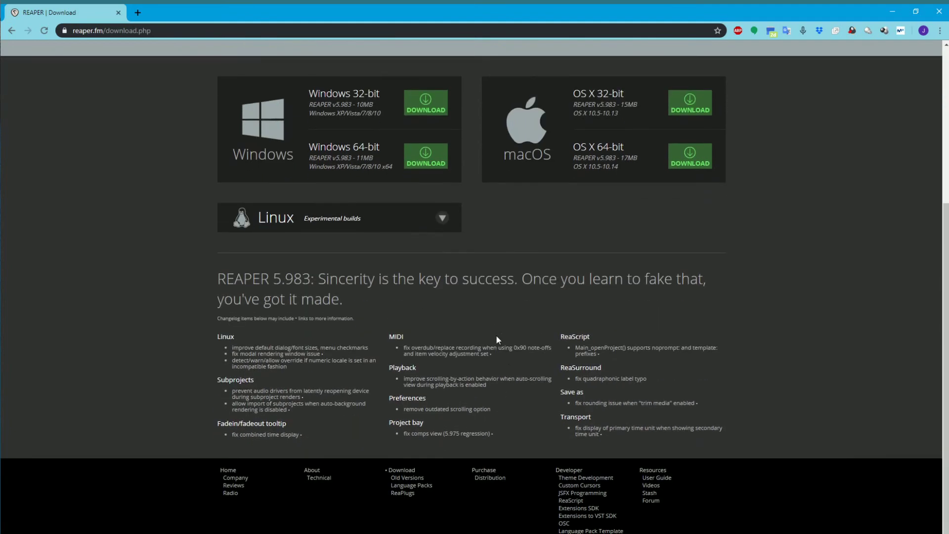
{"action": "scroll", "coordinate": [496, 338], "scroll_direction": "up", "scroll_amount": 5}
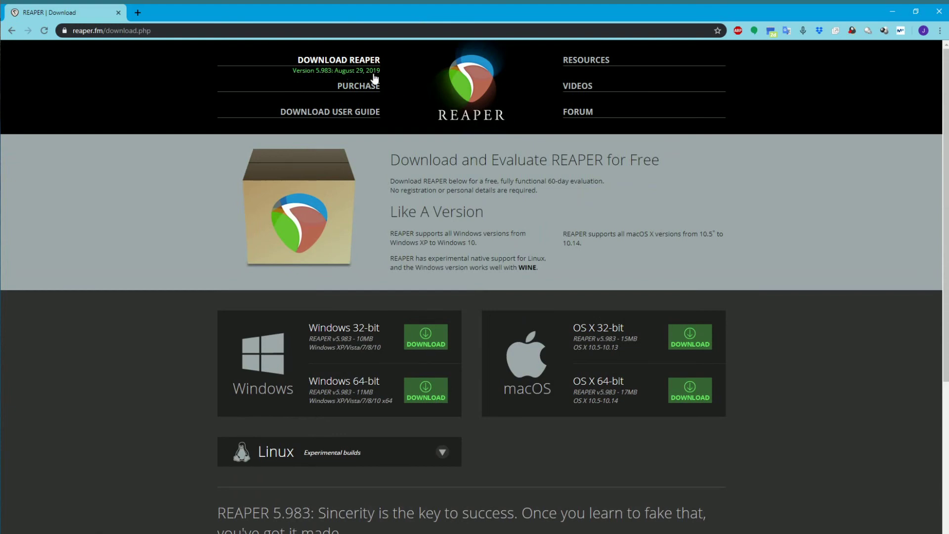
{"action": "scroll", "coordinate": [416, 173], "scroll_direction": "down", "scroll_amount": 5}
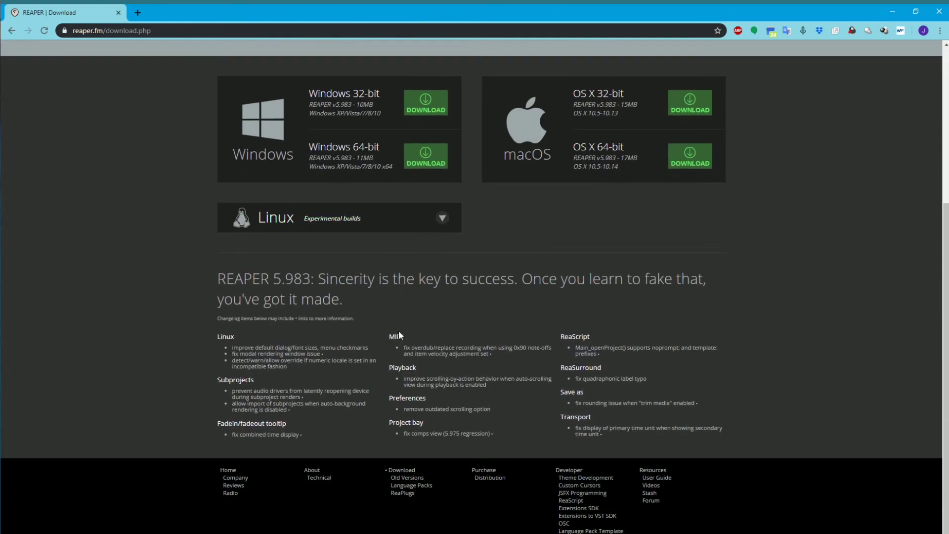
{"action": "left_click_drag", "start_coordinate": [691, 449], "coordinate": [220, 315]}
{"action": "scroll", "coordinate": [220, 315], "scroll_direction": "up", "scroll_amount": 2}
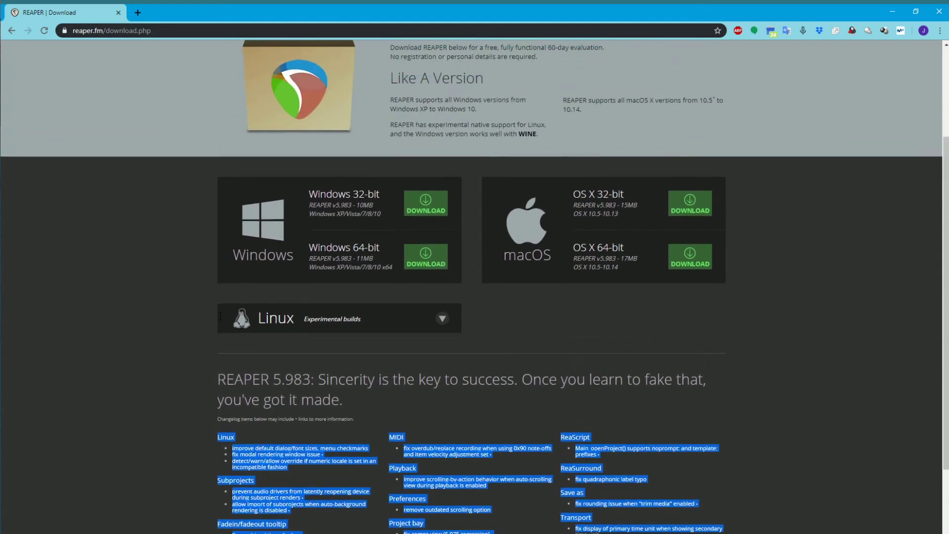
{"action": "scroll", "coordinate": [220, 315], "scroll_direction": "down", "scroll_amount": 2}
{"action": "scroll", "coordinate": [163, 240], "scroll_direction": "up", "scroll_amount": 4}
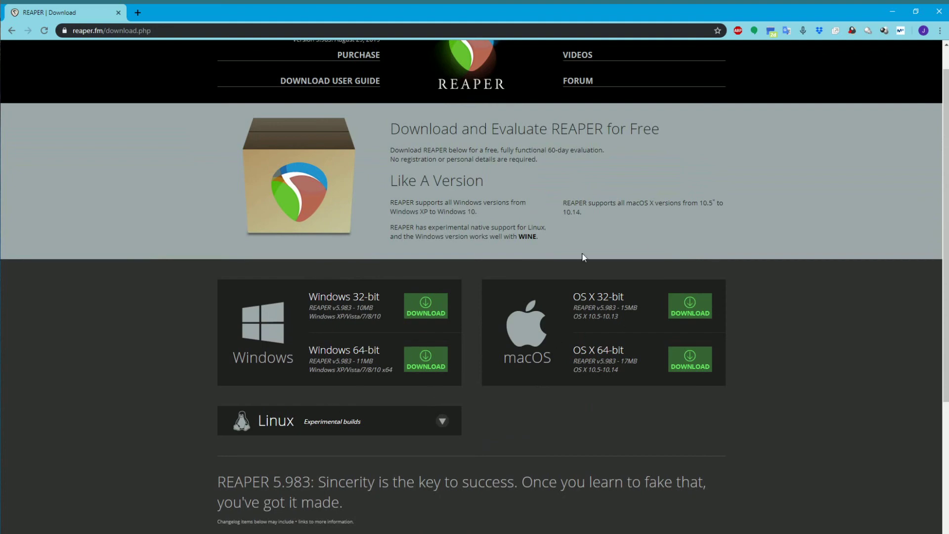
Expand the experimental Linux builds and review the download options for each operating system.
{"action": "left_click", "coordinate": [442, 424]}
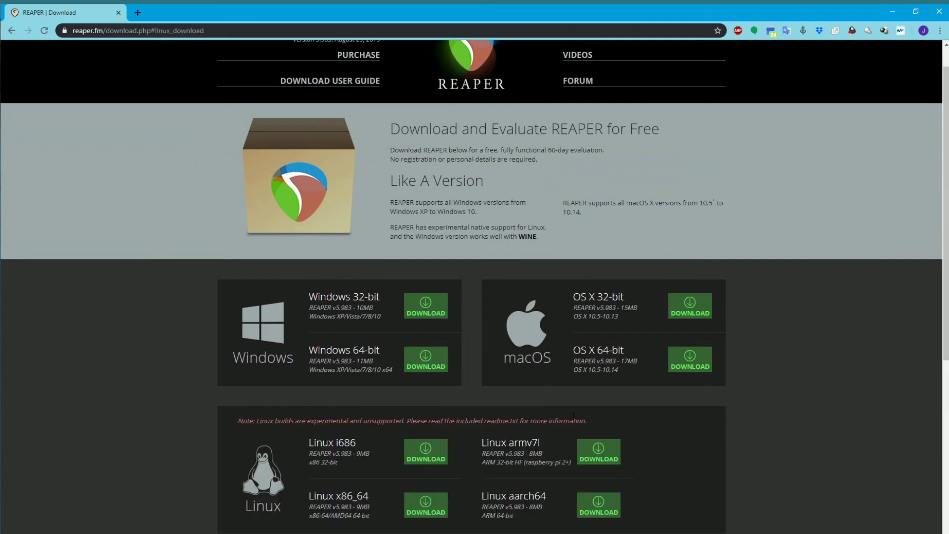
{"action": "scroll", "coordinate": [532, 419], "scroll_direction": "up", "scroll_amount": 6}
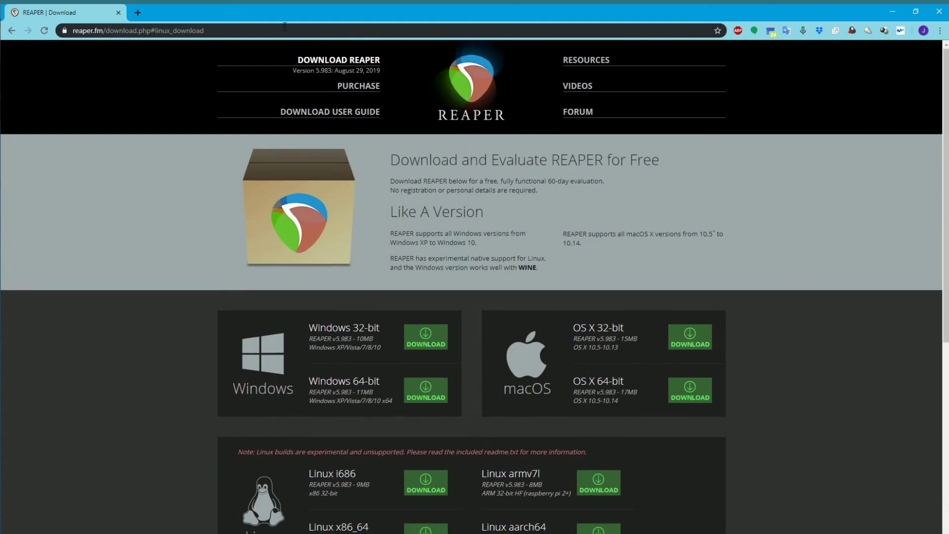
{"action": "scroll", "coordinate": [624, 421], "scroll_direction": "down", "scroll_amount": 3}
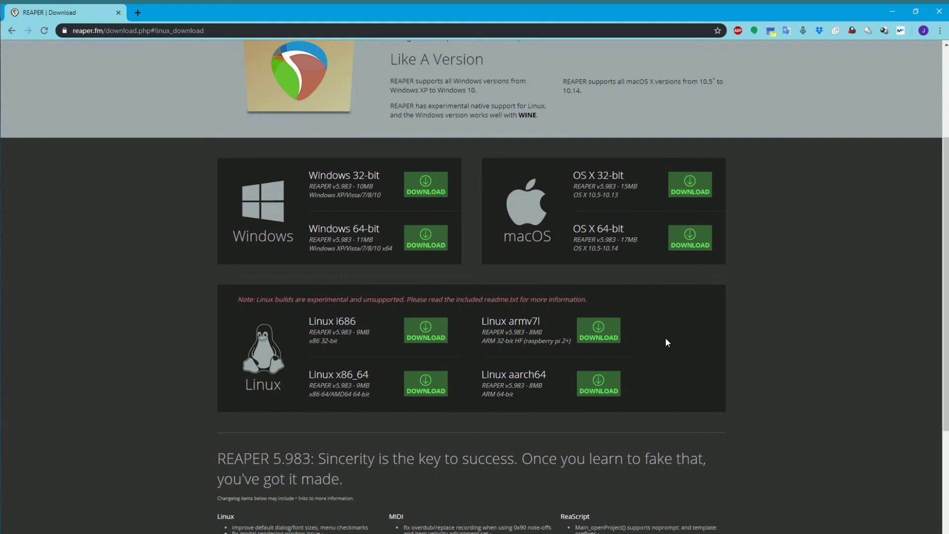
{"action": "scroll", "coordinate": [665, 339], "scroll_direction": "up", "scroll_amount": 3}
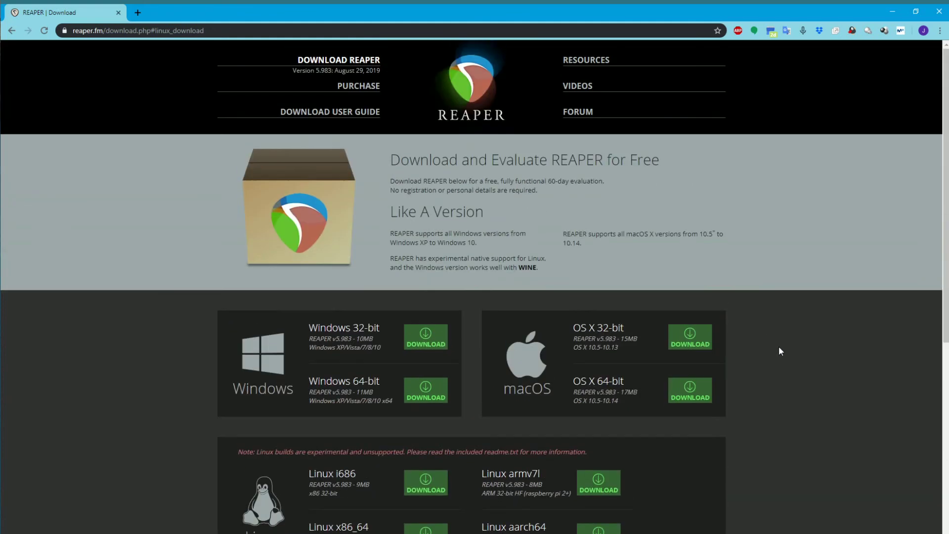
{"action": "scroll", "coordinate": [779, 350], "scroll_direction": "down", "scroll_amount": 3}
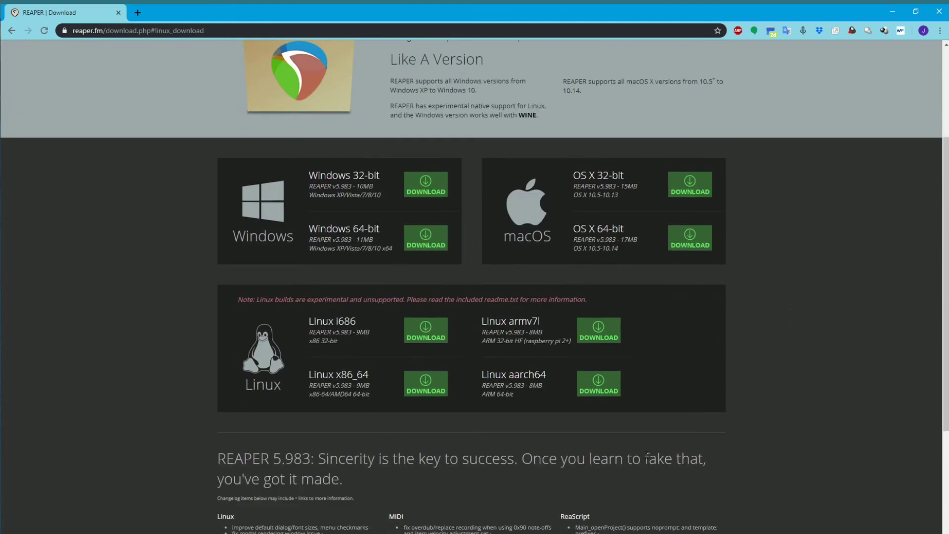
{"action": "scroll", "coordinate": [755, 339], "scroll_direction": "up", "scroll_amount": 3}
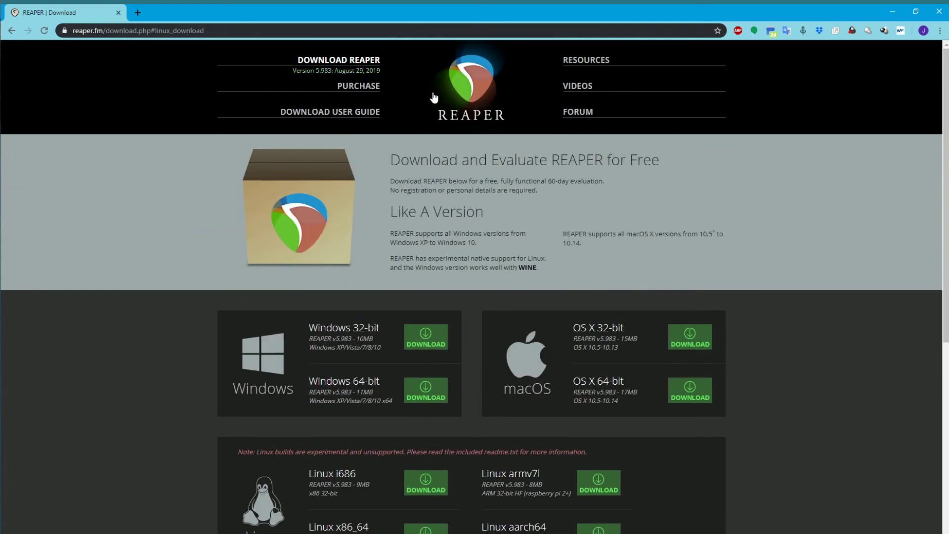
Open the REAPER purchase page and examine the discounted and commercial license prices and terms.
{"action": "left_click", "coordinate": [365, 88]}
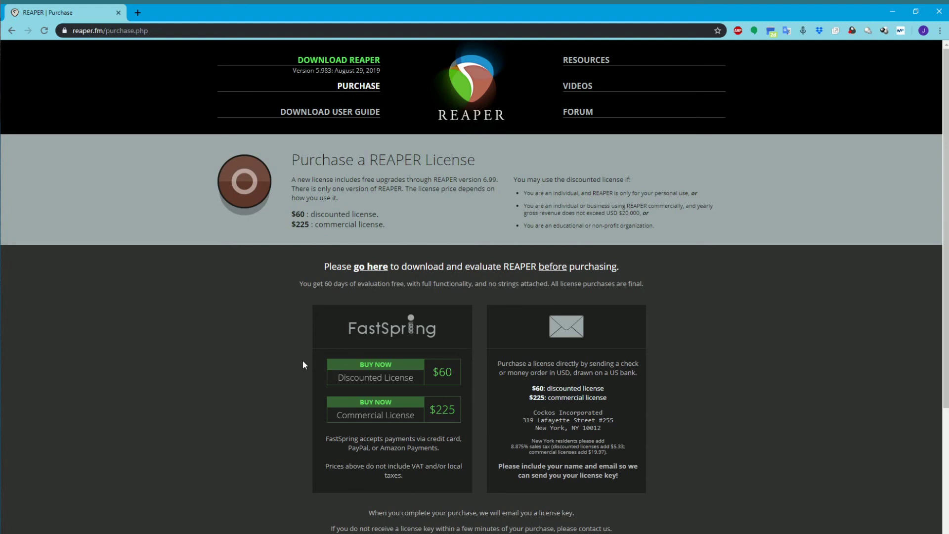
{"action": "left_click_drag", "start_coordinate": [302, 283], "coordinate": [453, 389]}
{"action": "left_click", "coordinate": [684, 374]}
{"action": "scroll", "coordinate": [743, 355], "scroll_direction": "down", "scroll_amount": 3}
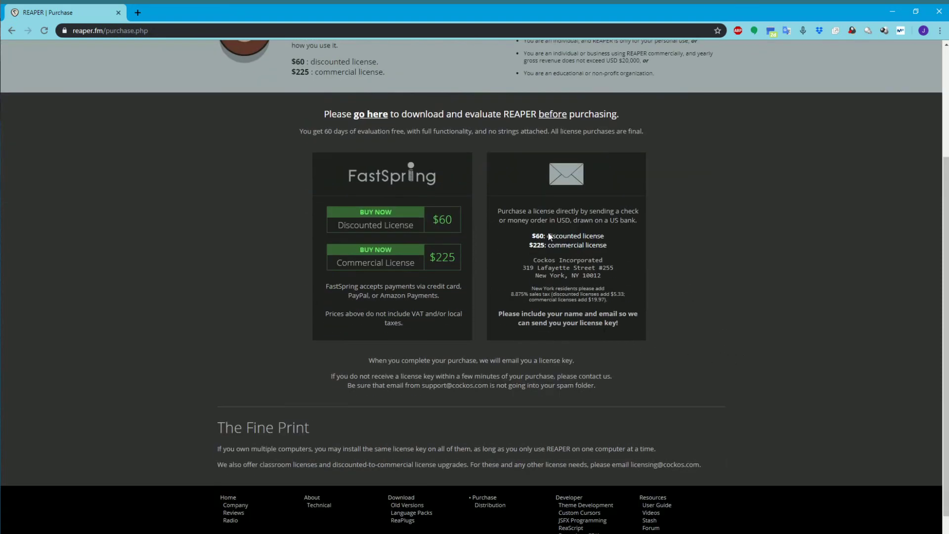
Highlight the USD $20,000 yearly revenue limit in the discounted license conditions on the purchase page.
{"action": "scroll", "coordinate": [594, 339], "scroll_direction": "up", "scroll_amount": 3}
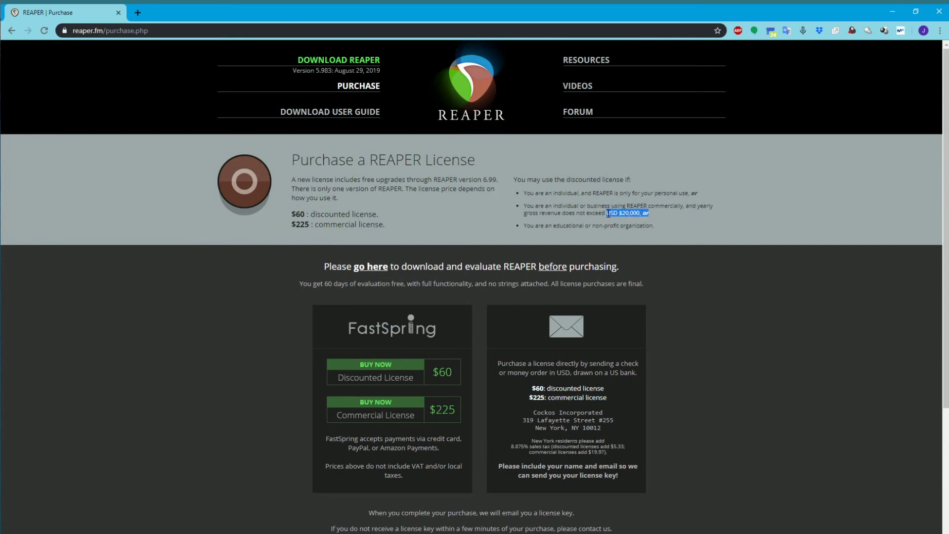
{"action": "left_click_drag", "start_coordinate": [623, 214], "coordinate": [620, 213]}
Open the REAPER User Guide page, highlight the size of the main guide's PDF and review the available guides.
{"action": "left_click", "coordinate": [364, 113]}
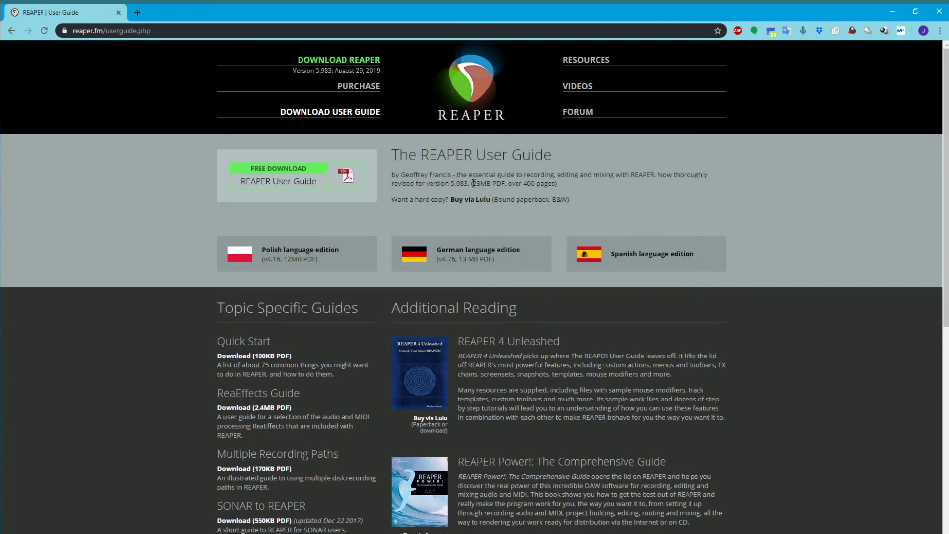
{"action": "left_click_drag", "start_coordinate": [473, 184], "coordinate": [502, 185]}
{"action": "scroll", "coordinate": [520, 320], "scroll_direction": "down", "scroll_amount": 1}
{"action": "scroll", "coordinate": [557, 340], "scroll_direction": "up", "scroll_amount": 1}
Open the Themes collection from the site's resources and look through the uploaded themes.
{"action": "mouse_move", "coordinate": [595, 64]}
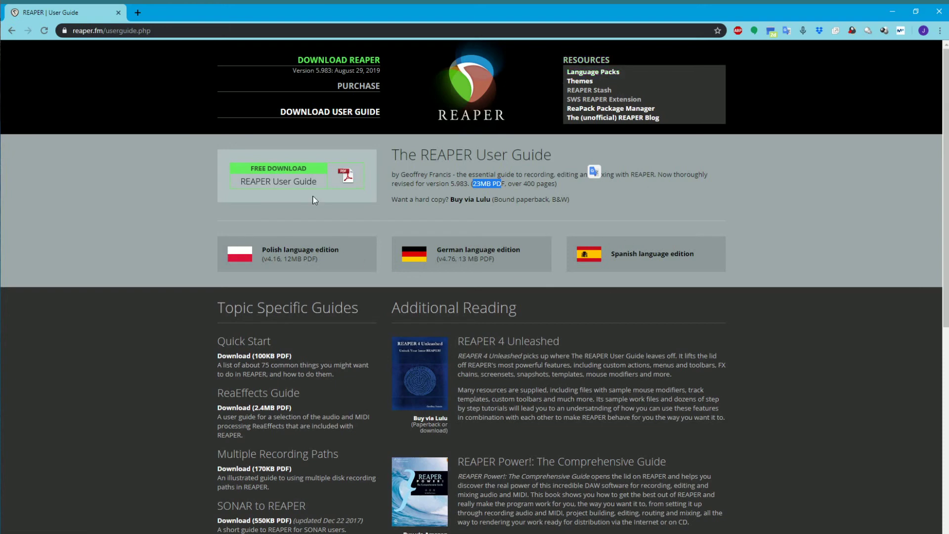
{"action": "left_click", "coordinate": [585, 80]}
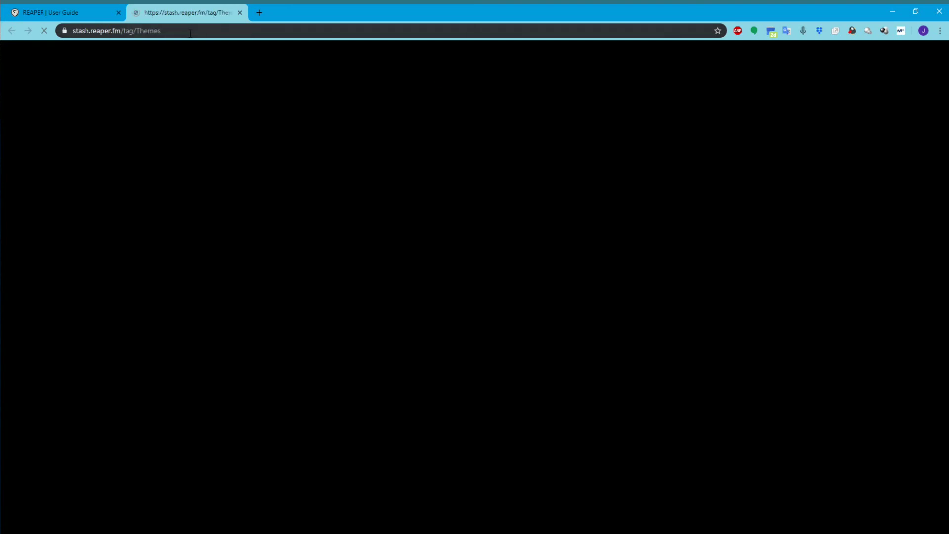
{"action": "scroll", "coordinate": [462, 255], "scroll_direction": "down", "scroll_amount": 1}
{"action": "scroll", "coordinate": [461, 255], "scroll_direction": "down", "scroll_amount": 9}
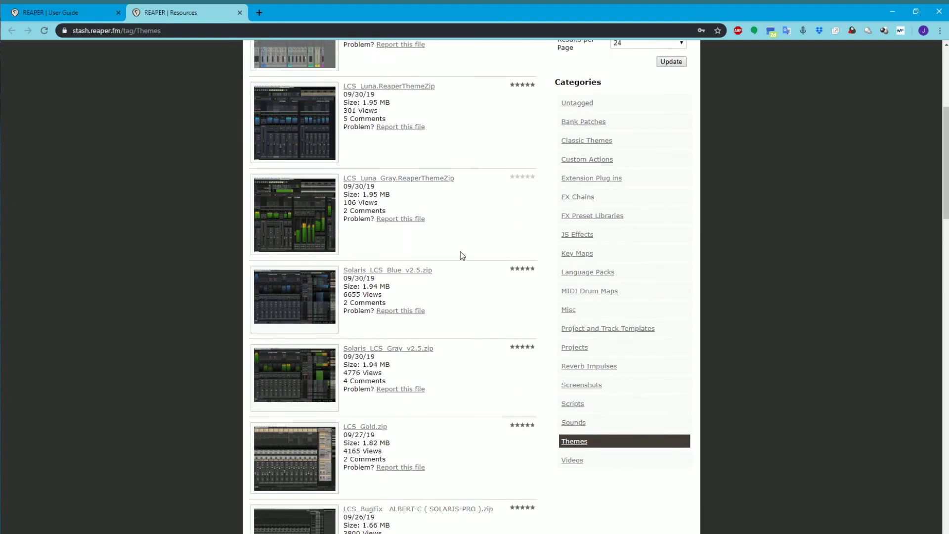
{"action": "scroll", "coordinate": [462, 255], "scroll_direction": "up", "scroll_amount": 2}
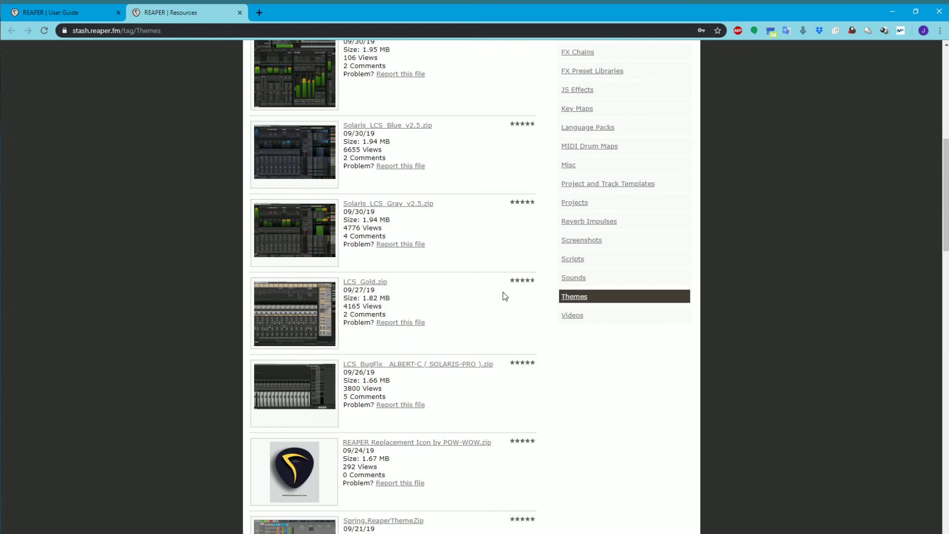
{"action": "scroll", "coordinate": [470, 310], "scroll_direction": "up", "scroll_amount": 7}
{"action": "scroll", "coordinate": [414, 286], "scroll_direction": "down", "scroll_amount": 3}
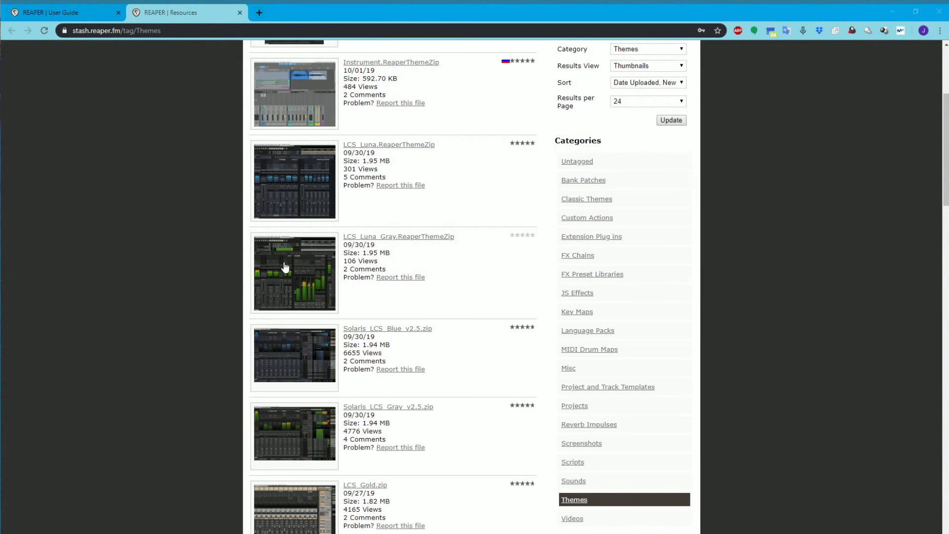
View the screenshots of the LCS_Luna_Gray.ReaperThemeZip theme and return to the themes list.
{"action": "left_click", "coordinate": [318, 284]}
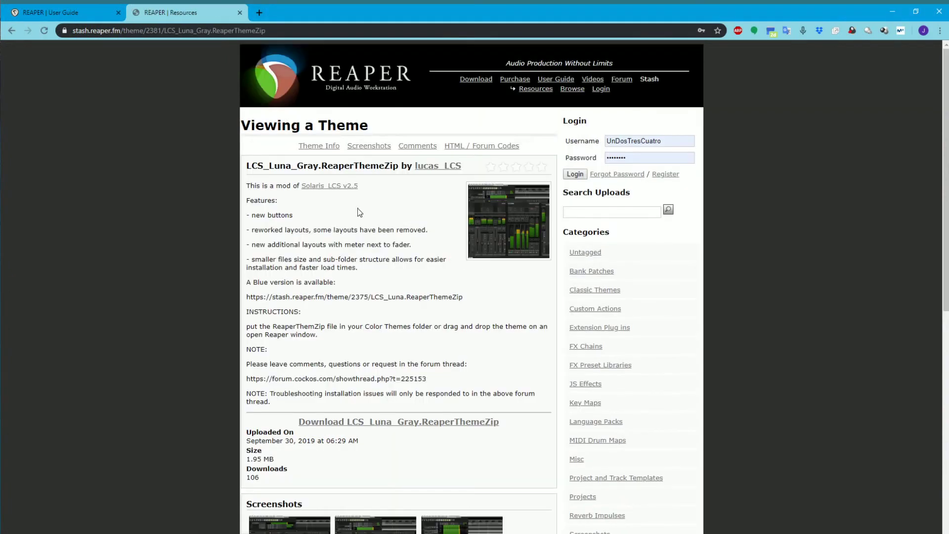
{"action": "scroll", "coordinate": [430, 366], "scroll_direction": "down", "scroll_amount": 3}
{"action": "left_click", "coordinate": [314, 388]}
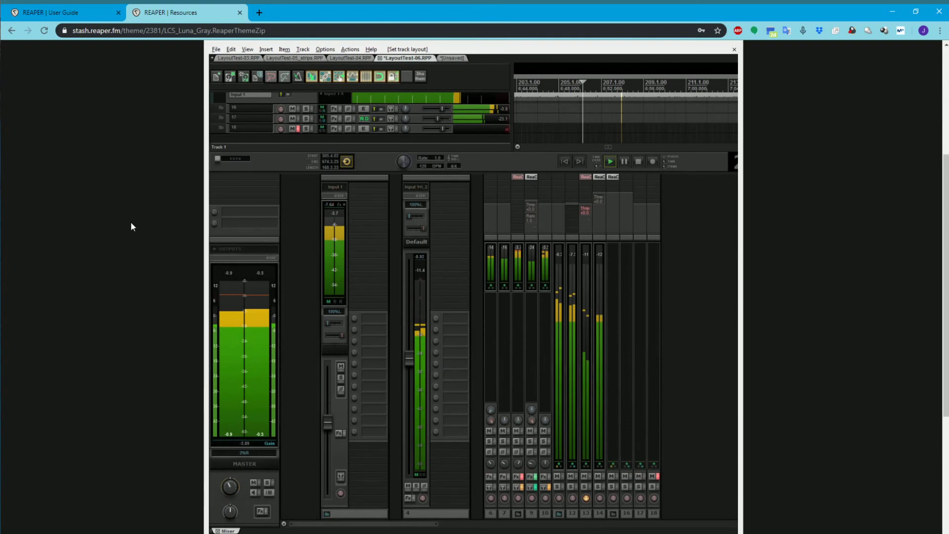
{"action": "left_click", "coordinate": [131, 222]}
{"action": "left_click", "coordinate": [471, 350]}
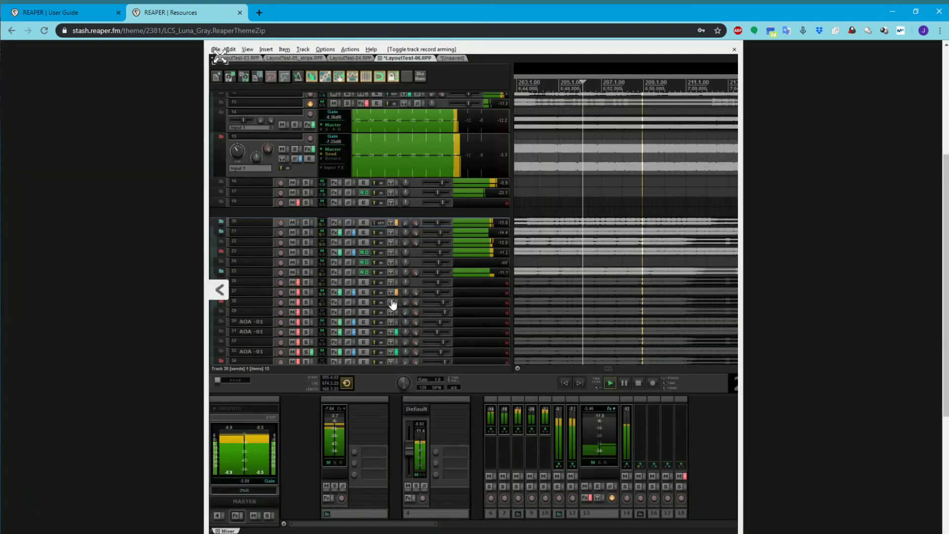
{"action": "left_click", "coordinate": [125, 88]}
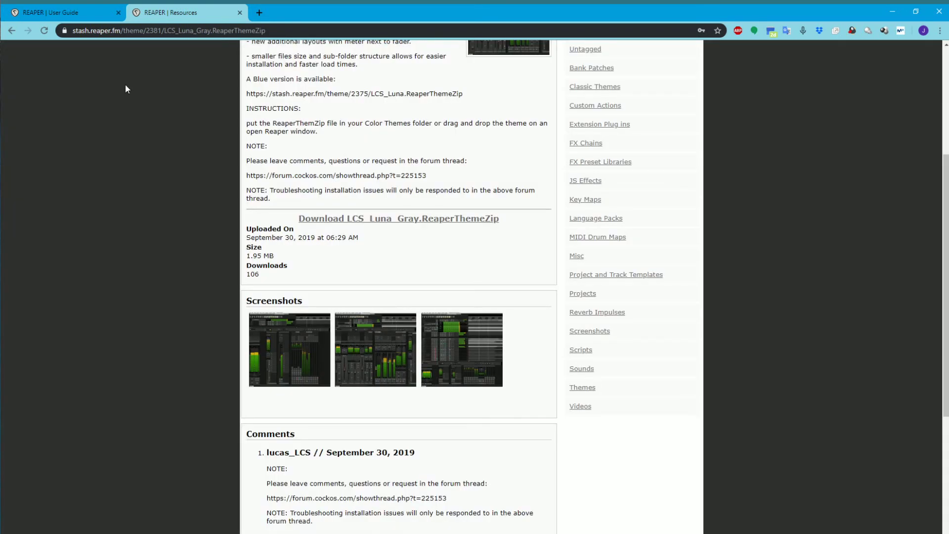
{"action": "left_click", "coordinate": [6, 31]}
Open the LCS_Gold.zip theme, enlarge one of its screenshots and return to the themes list.
{"action": "scroll", "coordinate": [381, 362], "scroll_direction": "down", "scroll_amount": 3}
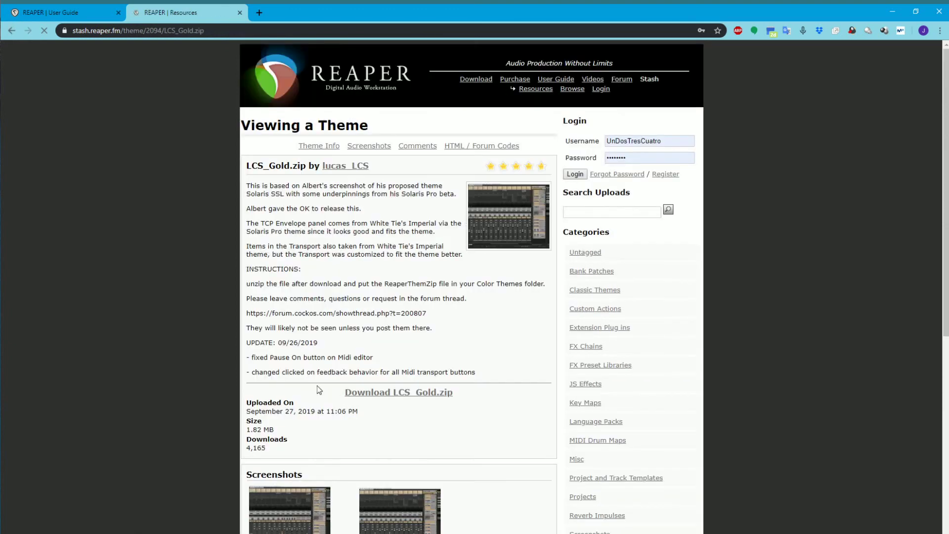
{"action": "scroll", "coordinate": [346, 445], "scroll_direction": "down", "scroll_amount": 3}
{"action": "left_click", "coordinate": [359, 430]}
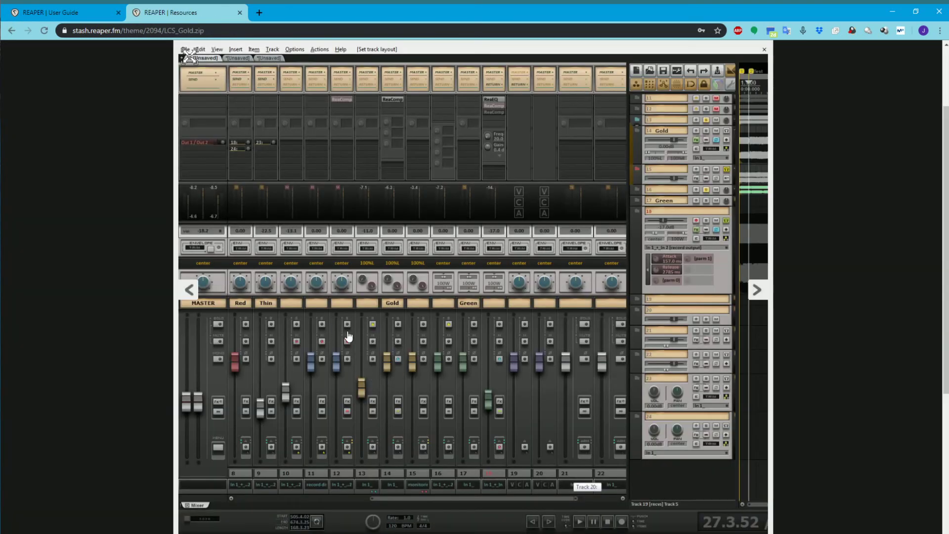
{"action": "left_click", "coordinate": [113, 142]}
{"action": "double_click", "coordinate": [11, 33]}
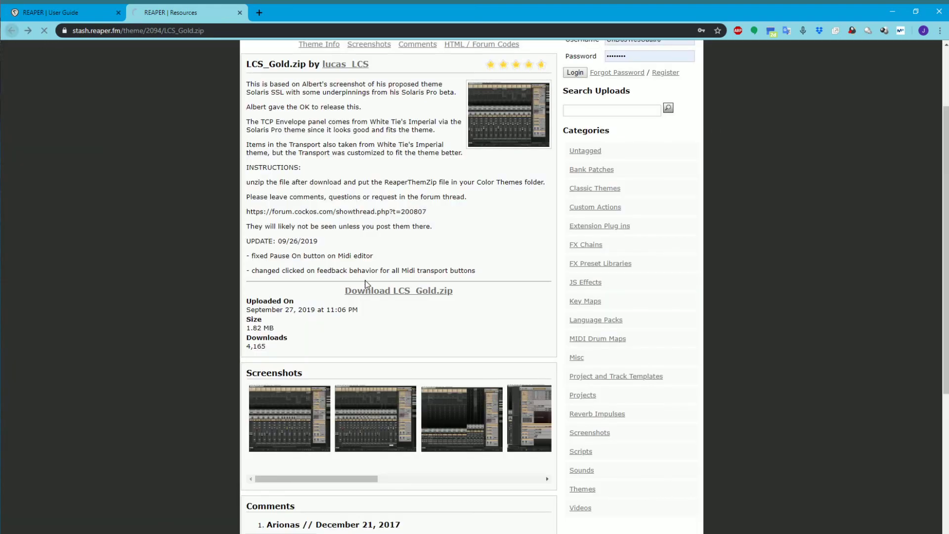
Examine a screenshot of the LCS_BugFix_ ALBERT-C ( SOLARIS-PRO ).zip theme, and close the themes page.
{"action": "scroll", "coordinate": [355, 298], "scroll_direction": "up", "scroll_amount": 2}
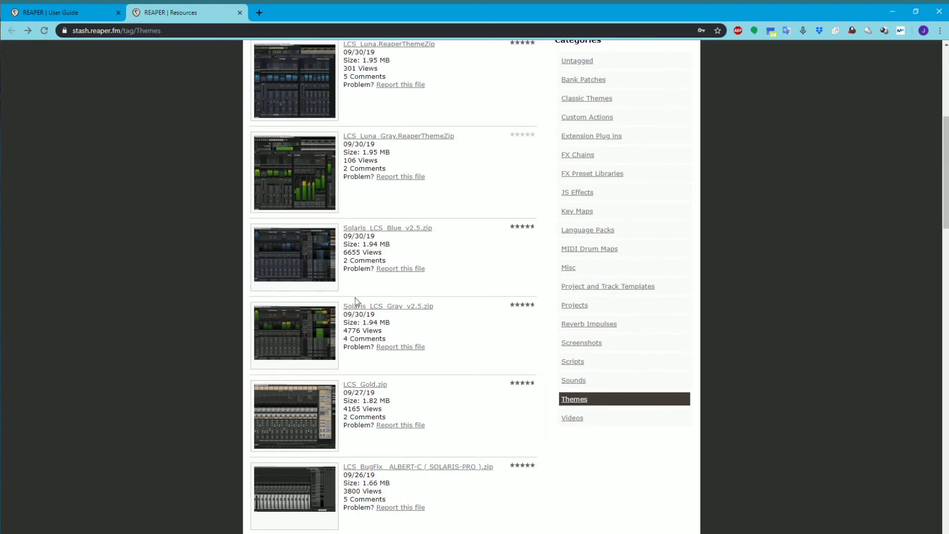
{"action": "scroll", "coordinate": [357, 301], "scroll_direction": "down", "scroll_amount": 3}
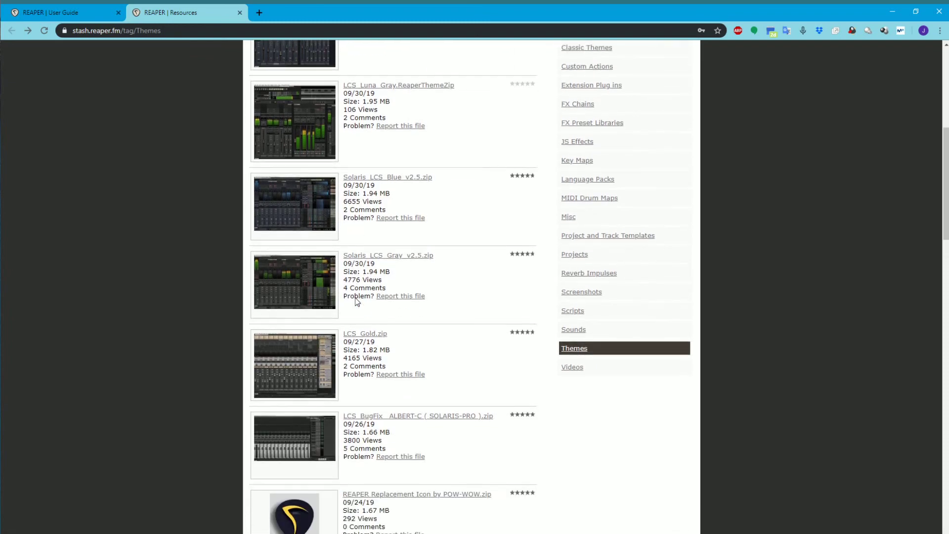
{"action": "left_click", "coordinate": [315, 440]}
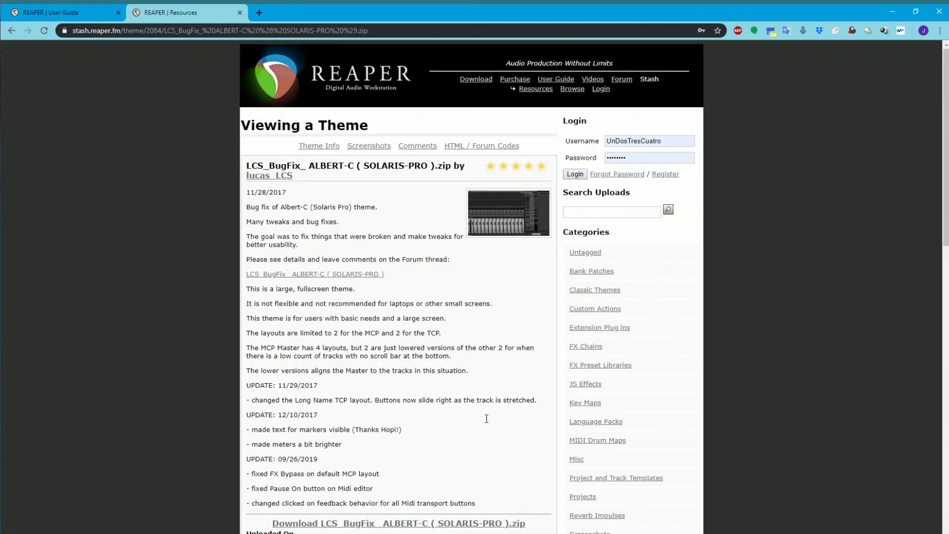
{"action": "scroll", "coordinate": [486, 419], "scroll_direction": "down", "scroll_amount": 4}
{"action": "left_click", "coordinate": [384, 428]}
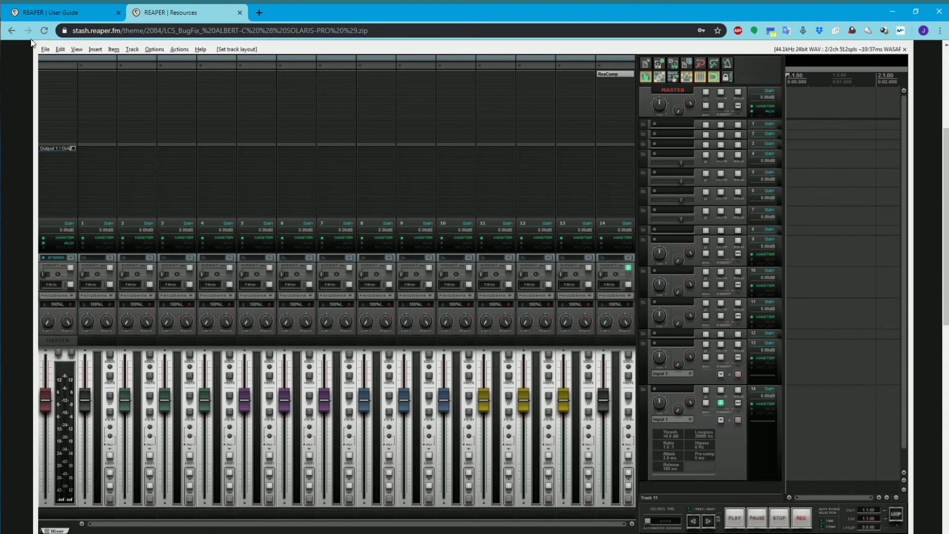
{"action": "left_click", "coordinate": [10, 30]}
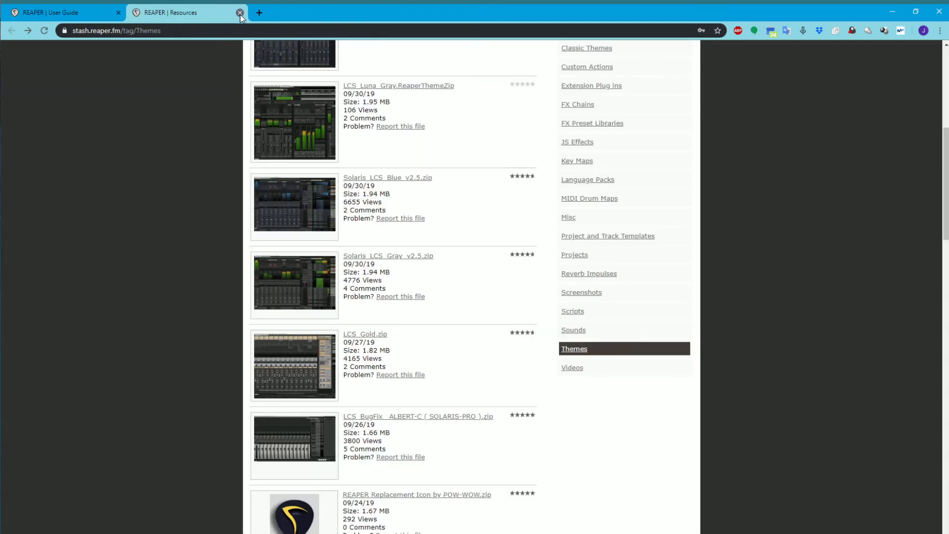
{"action": "left_click", "coordinate": [239, 13]}
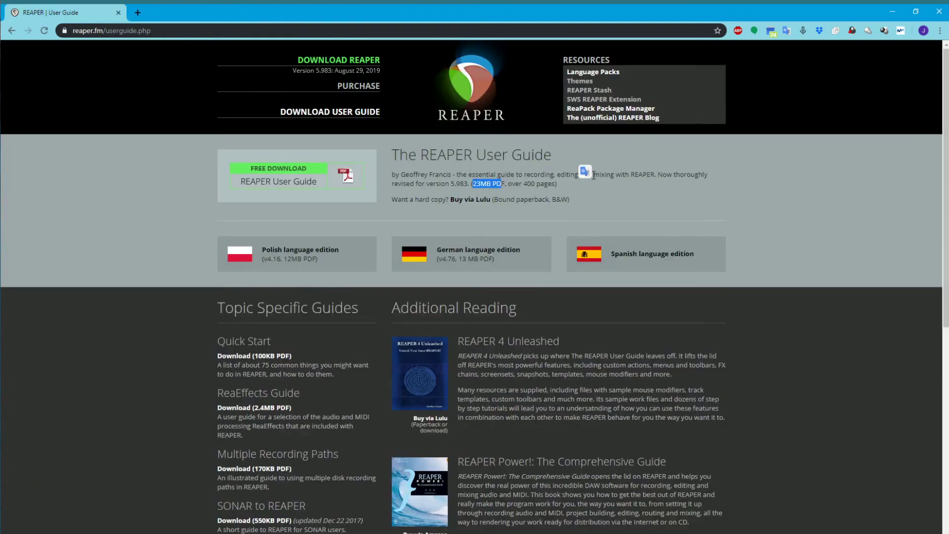
Open the REAPER Stash from the site's resources and review its latest themes, uploads and category list.
{"action": "left_click", "coordinate": [603, 92]}
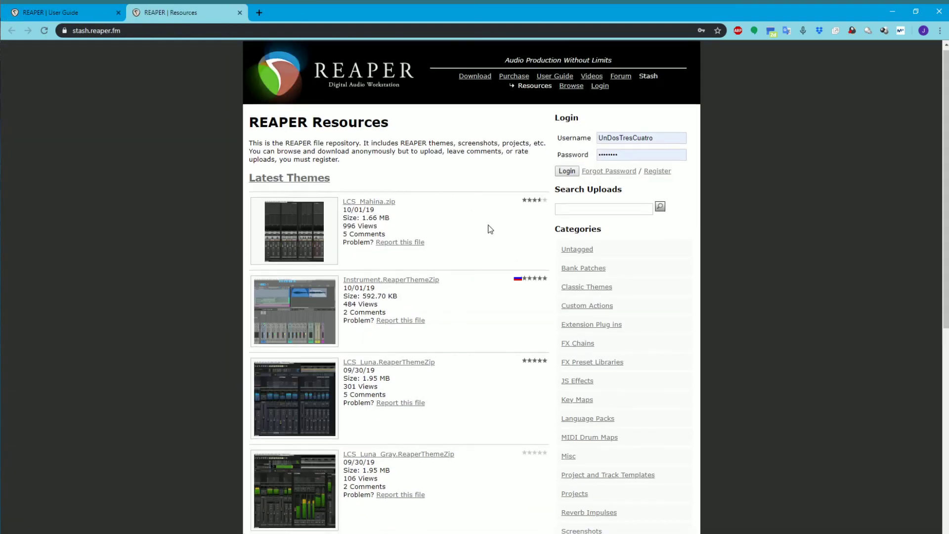
{"action": "scroll", "coordinate": [487, 229], "scroll_direction": "down", "scroll_amount": 3}
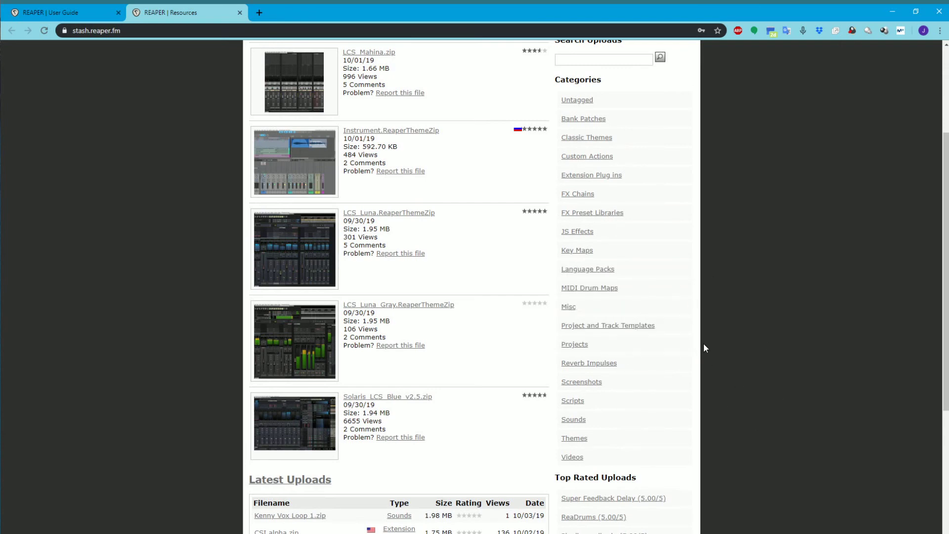
{"action": "scroll", "coordinate": [667, 387], "scroll_direction": "down", "scroll_amount": 2}
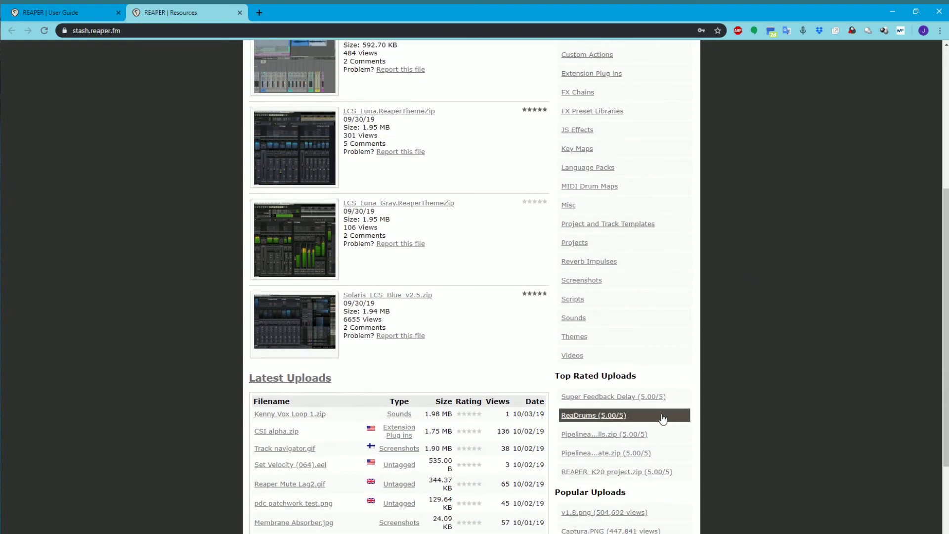
{"action": "scroll", "coordinate": [665, 296], "scroll_direction": "up", "scroll_amount": 5}
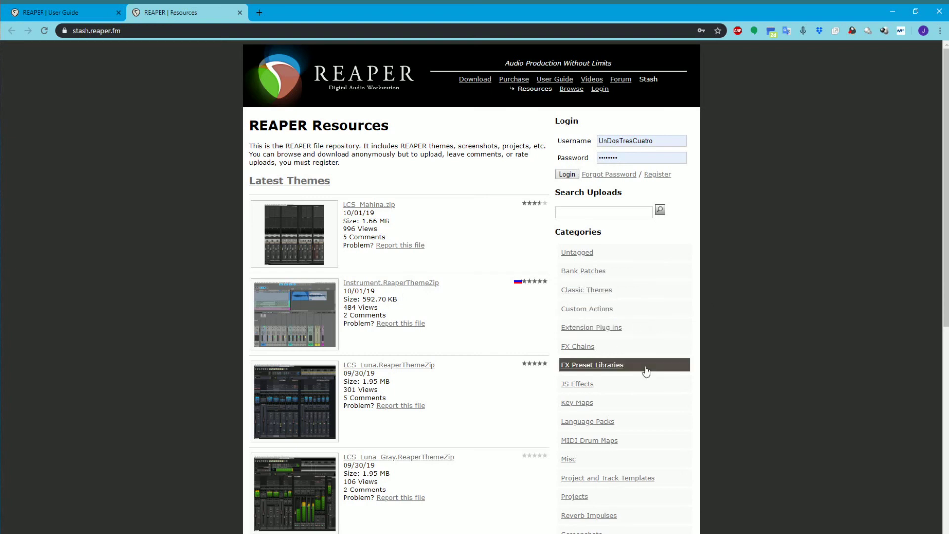
{"action": "scroll", "coordinate": [653, 380], "scroll_direction": "down", "scroll_amount": 5}
{"action": "scroll", "coordinate": [654, 379], "scroll_direction": "up", "scroll_amount": 2}
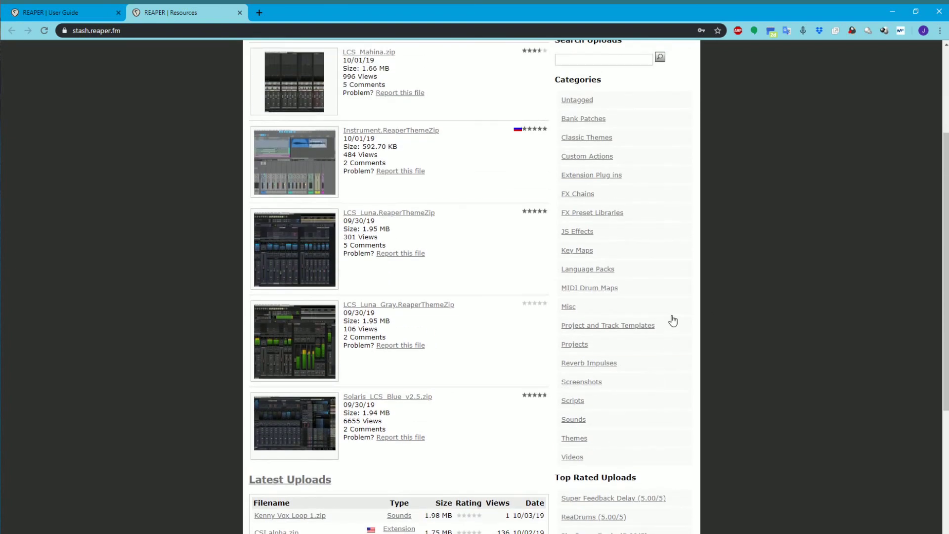
Browse the JS Effects uploads and the other categories in the REAPER Stash, and close the Stash page.
{"action": "left_click", "coordinate": [576, 232]}
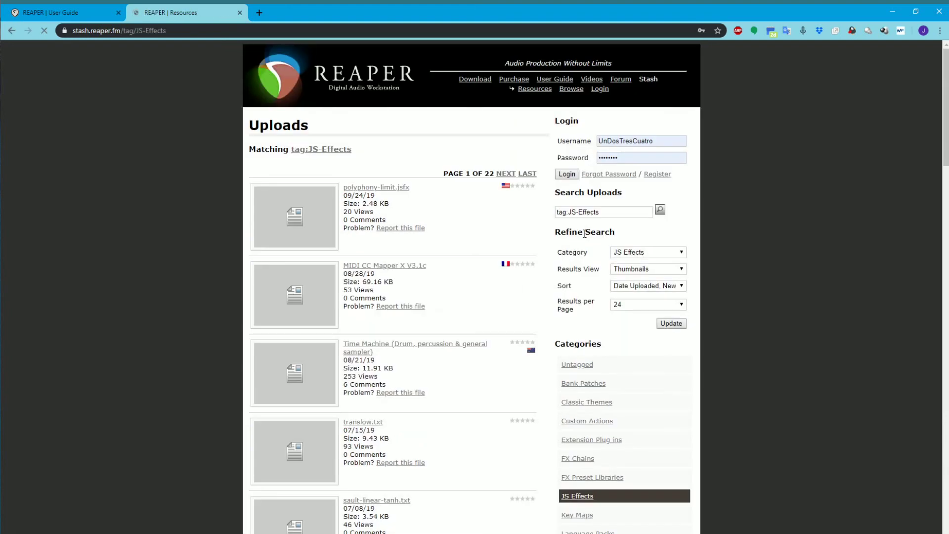
{"action": "scroll", "coordinate": [414, 272], "scroll_direction": "down", "scroll_amount": 1}
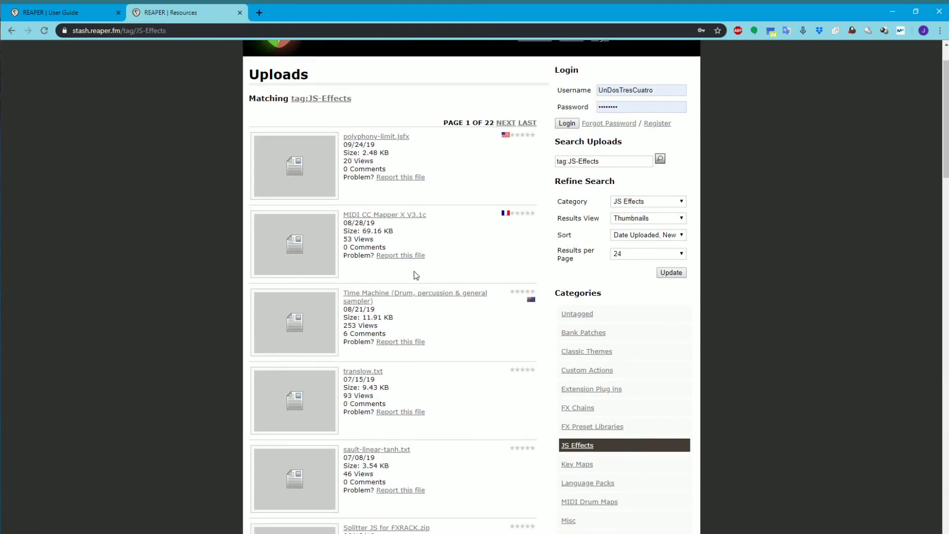
{"action": "scroll", "coordinate": [417, 276], "scroll_direction": "down", "scroll_amount": 3}
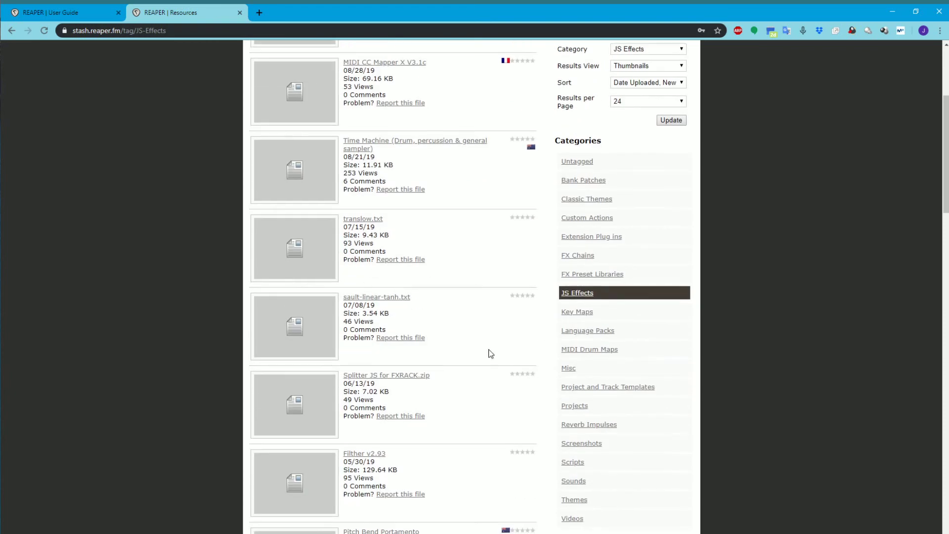
{"action": "scroll", "coordinate": [439, 372], "scroll_direction": "down", "scroll_amount": 1}
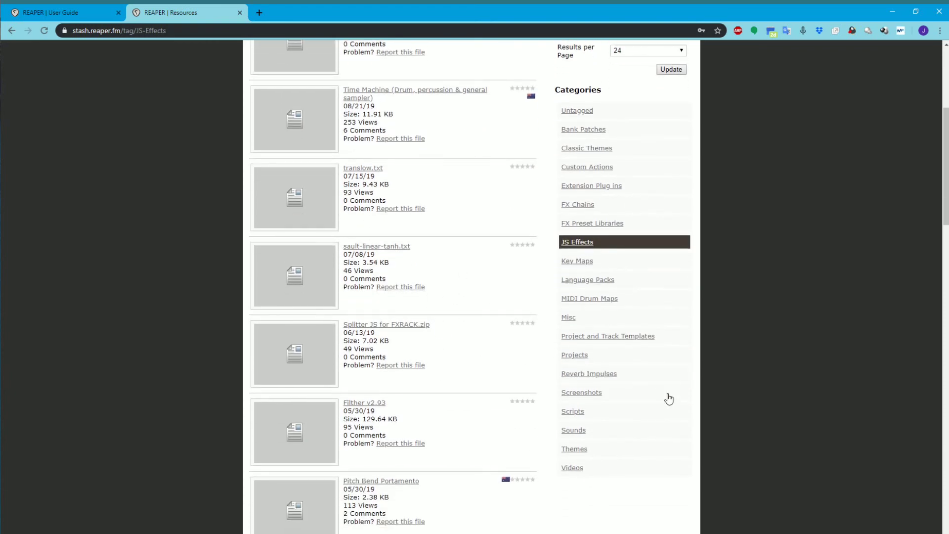
{"action": "scroll", "coordinate": [742, 416], "scroll_direction": "down", "scroll_amount": 2}
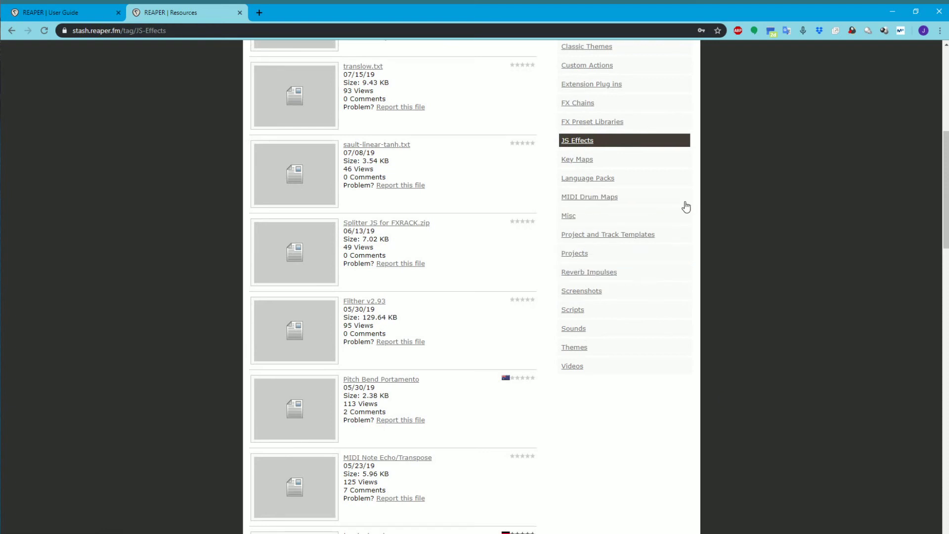
{"action": "scroll", "coordinate": [683, 207], "scroll_direction": "up", "scroll_amount": 1}
{"action": "scroll", "coordinate": [683, 206], "scroll_direction": "up", "scroll_amount": 5}
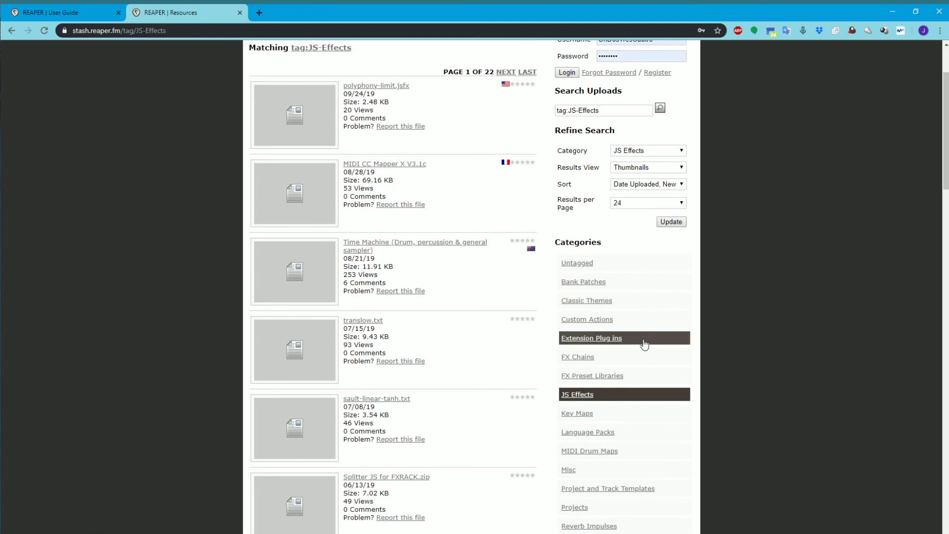
{"action": "scroll", "coordinate": [471, 289], "scroll_direction": "up", "scroll_amount": 2}
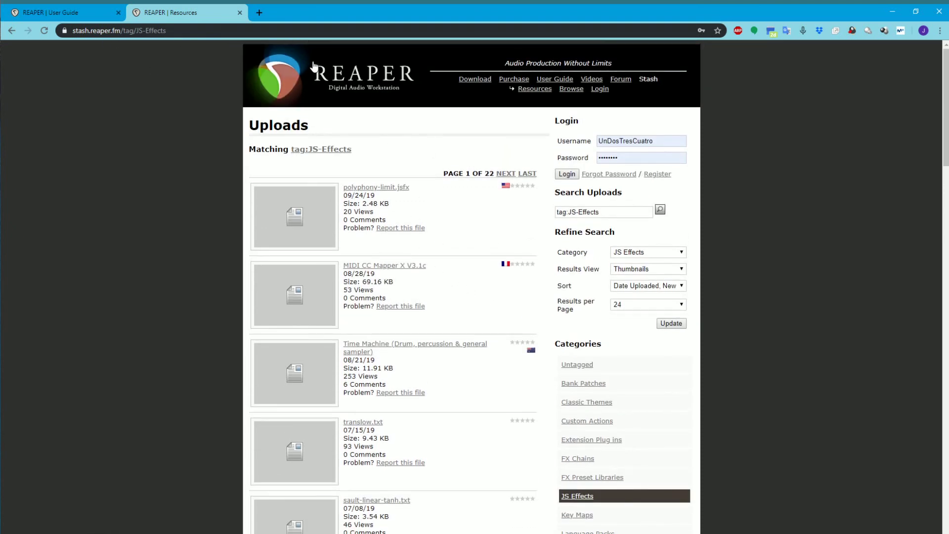
{"action": "left_click", "coordinate": [240, 13]}
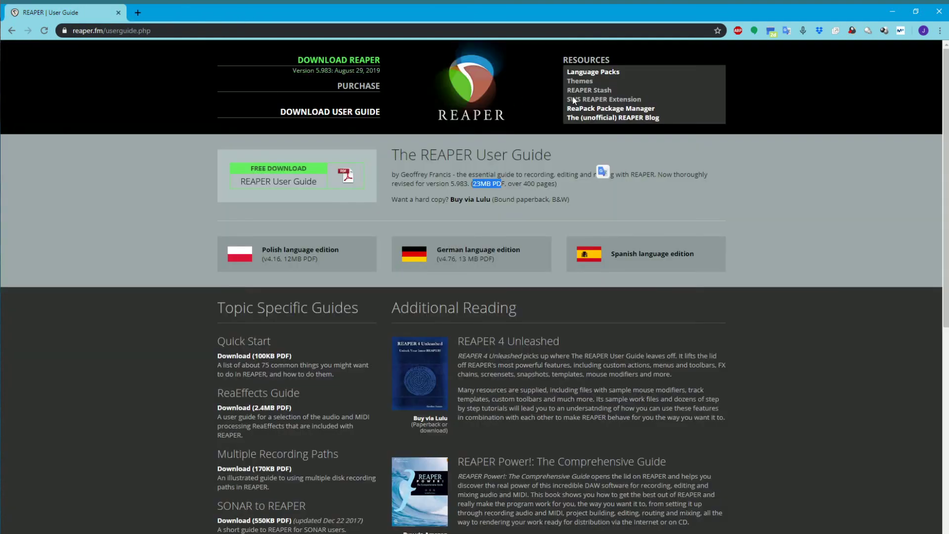
Open the SWS REAPER Extension site from the resources and review its Windows and OS X download options.
{"action": "left_click", "coordinate": [617, 102]}
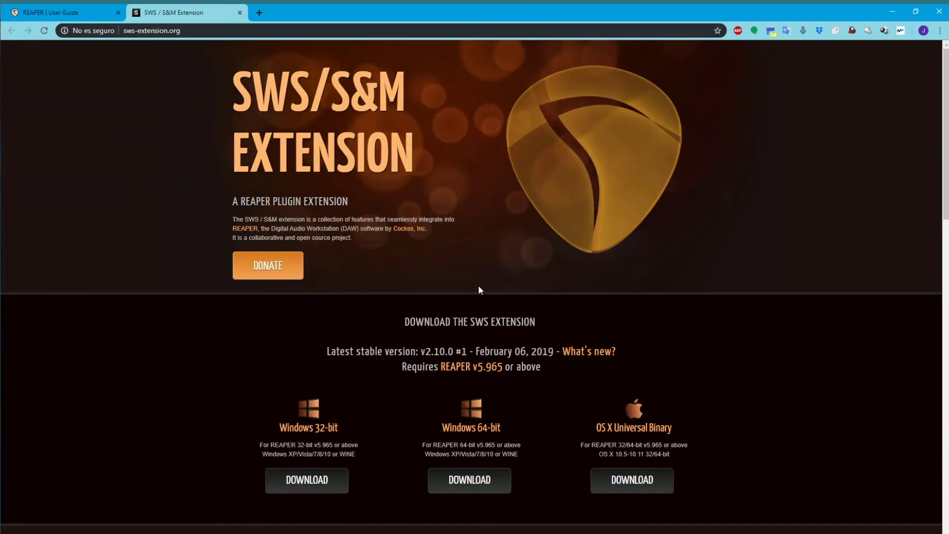
{"action": "scroll", "coordinate": [613, 270], "scroll_direction": "down", "scroll_amount": 5}
{"action": "scroll", "coordinate": [532, 238], "scroll_direction": "up", "scroll_amount": 3}
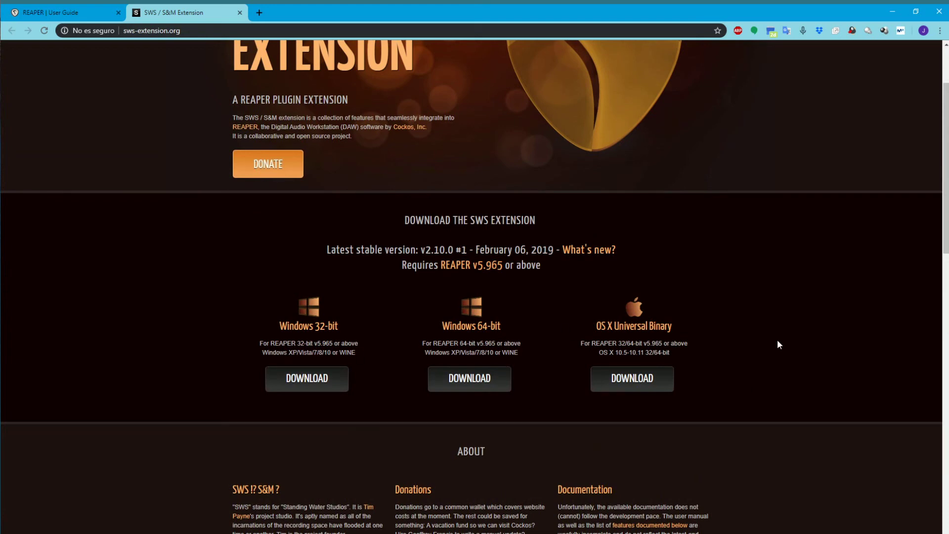
Close the SWS extension page, open the REAPER forum and review its sub-forums, including the non-English ones.
{"action": "left_click", "coordinate": [239, 14]}
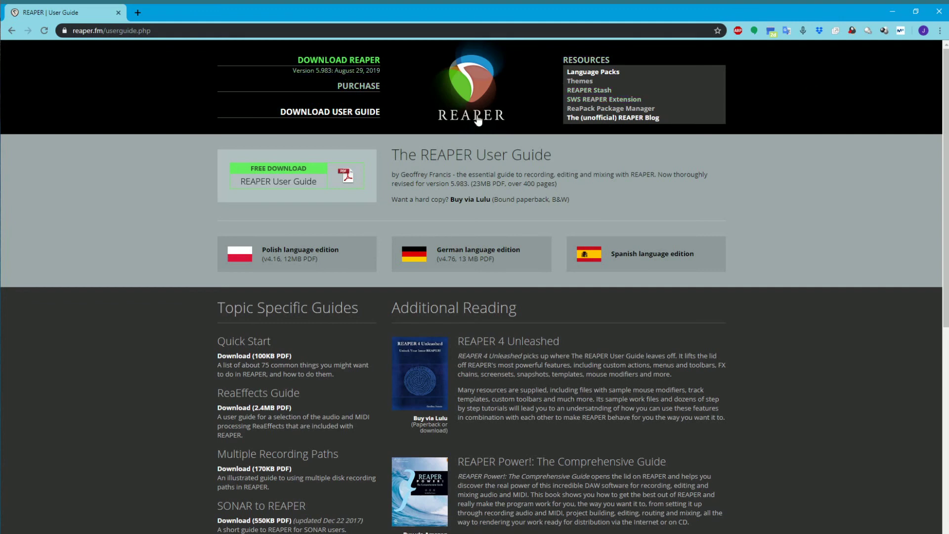
{"action": "left_click", "coordinate": [577, 60]}
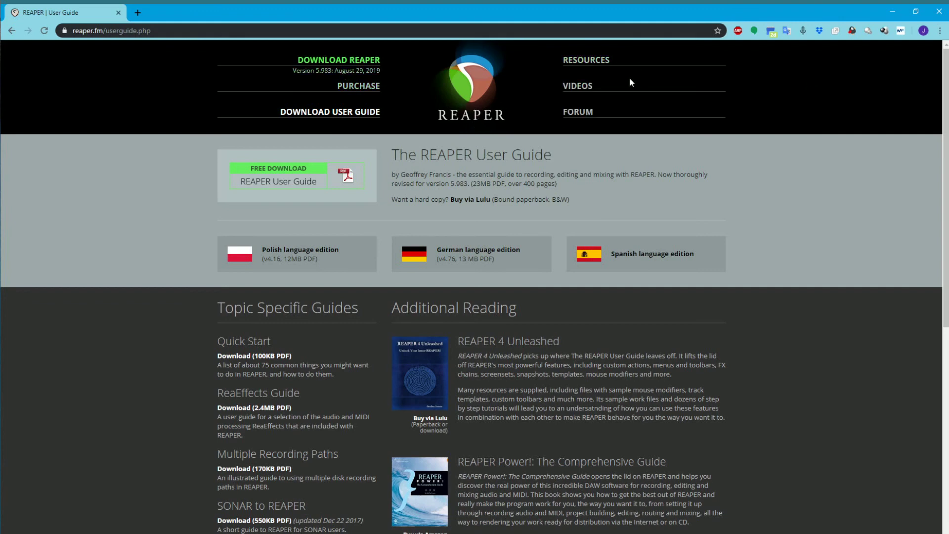
{"action": "left_click", "coordinate": [585, 113]}
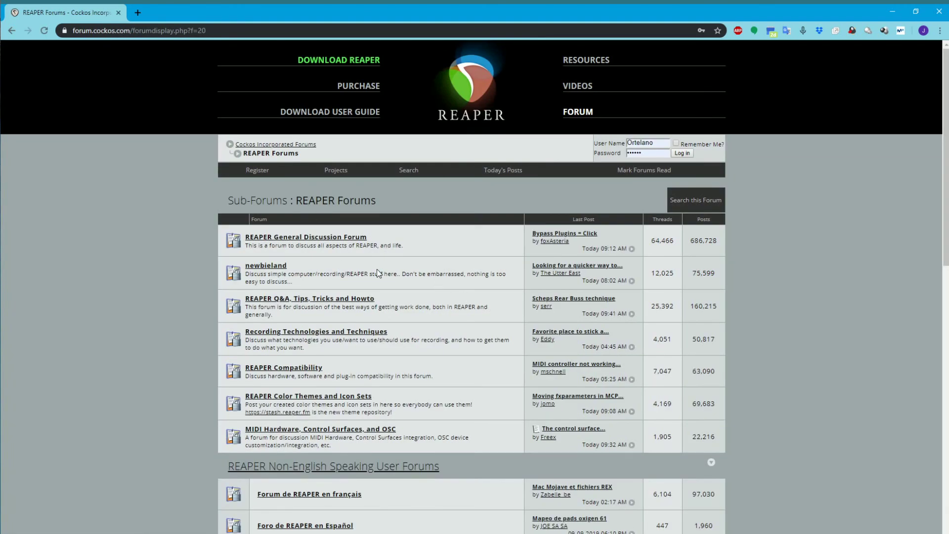
{"action": "scroll", "coordinate": [349, 289], "scroll_direction": "down", "scroll_amount": 4}
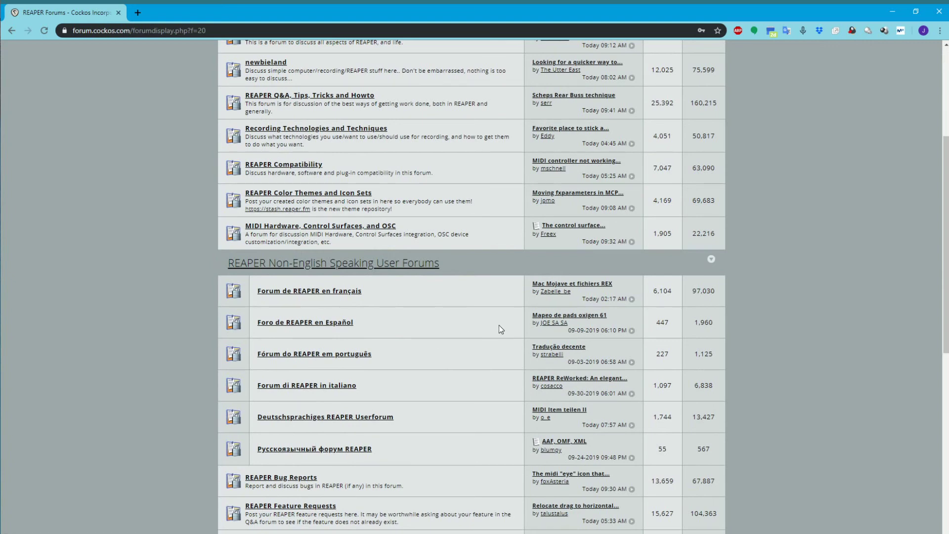
{"action": "scroll", "coordinate": [400, 356], "scroll_direction": "up", "scroll_amount": 1}
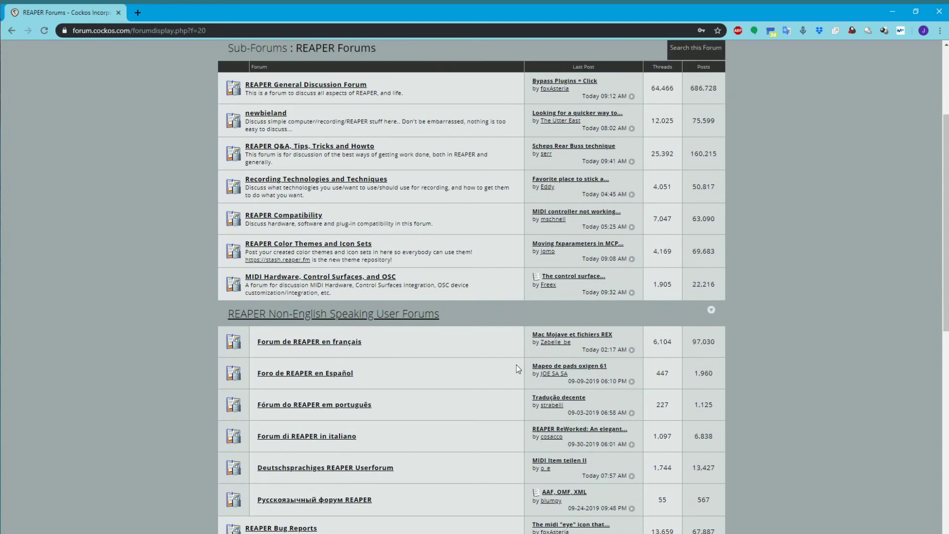
{"action": "scroll", "coordinate": [516, 364], "scroll_direction": "up", "scroll_amount": 3}
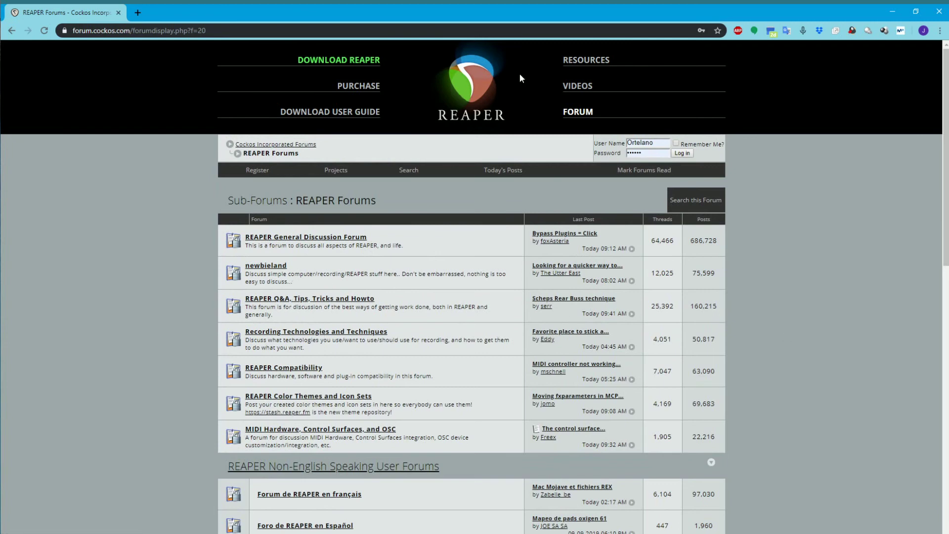
Open the REAPER site's videos page and look over its tutorial lists and categories.
{"action": "left_click", "coordinate": [579, 93]}
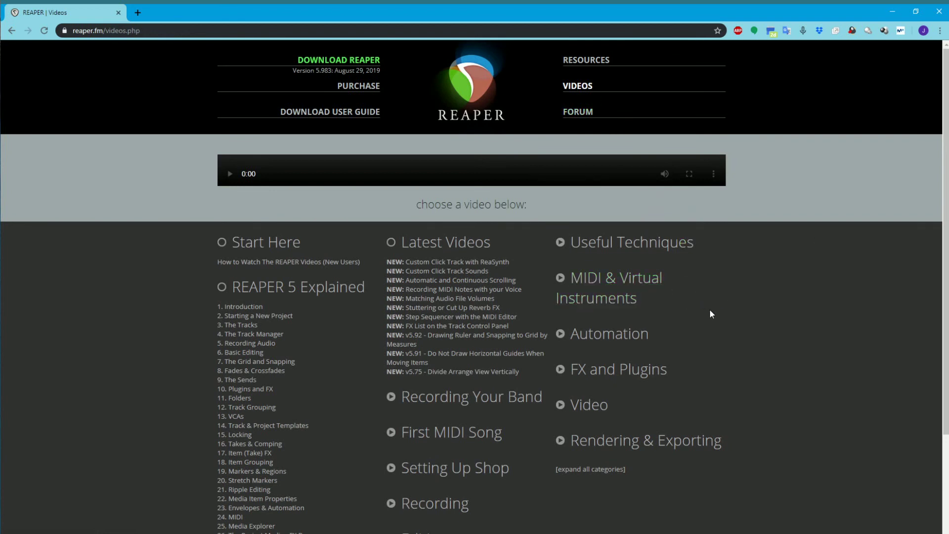
{"action": "scroll", "coordinate": [709, 309], "scroll_direction": "down", "scroll_amount": 2}
{"action": "scroll", "coordinate": [744, 254], "scroll_direction": "down", "scroll_amount": 2}
{"action": "scroll", "coordinate": [743, 257], "scroll_direction": "up", "scroll_amount": 4}
{"action": "scroll", "coordinate": [340, 182], "scroll_direction": "down", "scroll_amount": 1}
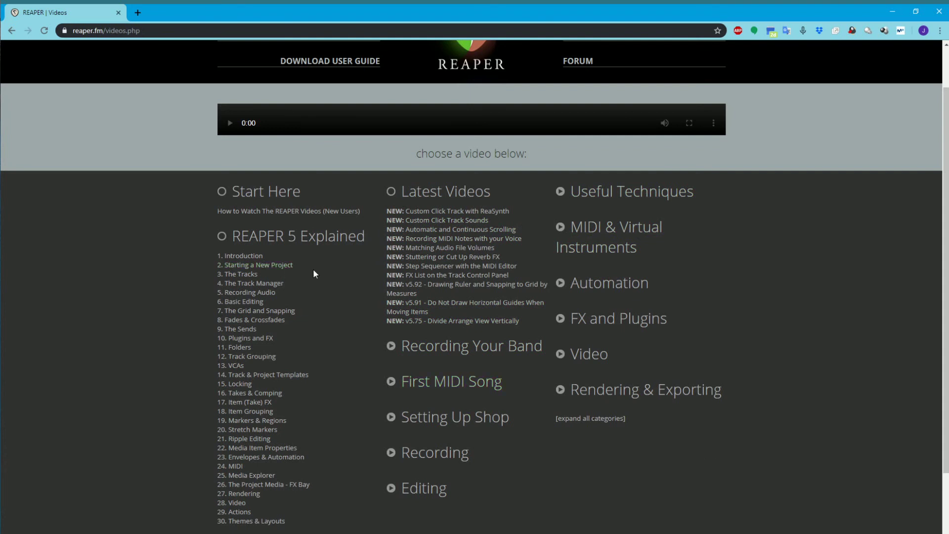
Expand the Recording Your Band, First MIDI Song and Setting Up Shop video categories in turn and review their lessons.
{"action": "left_click", "coordinate": [391, 347]}
{"action": "scroll", "coordinate": [447, 409], "scroll_direction": "down", "scroll_amount": 1}
{"action": "scroll", "coordinate": [447, 409], "scroll_direction": "down", "scroll_amount": 3}
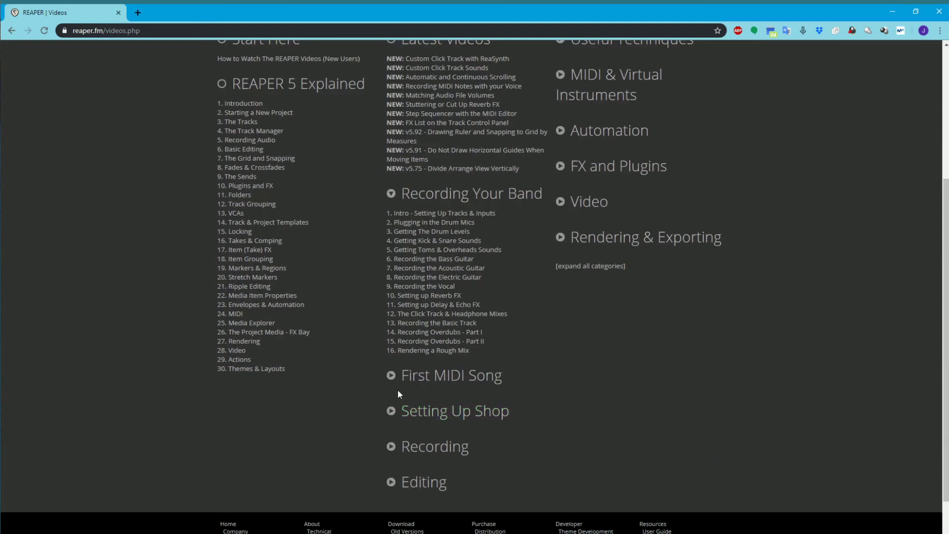
{"action": "left_click", "coordinate": [397, 379]}
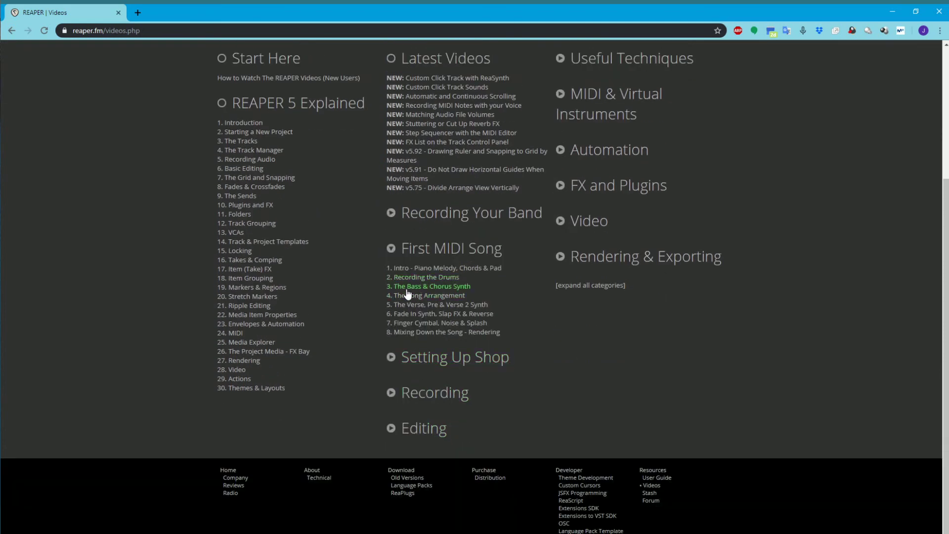
{"action": "left_click", "coordinate": [385, 355]}
{"action": "scroll", "coordinate": [558, 348], "scroll_direction": "down", "scroll_amount": 4}
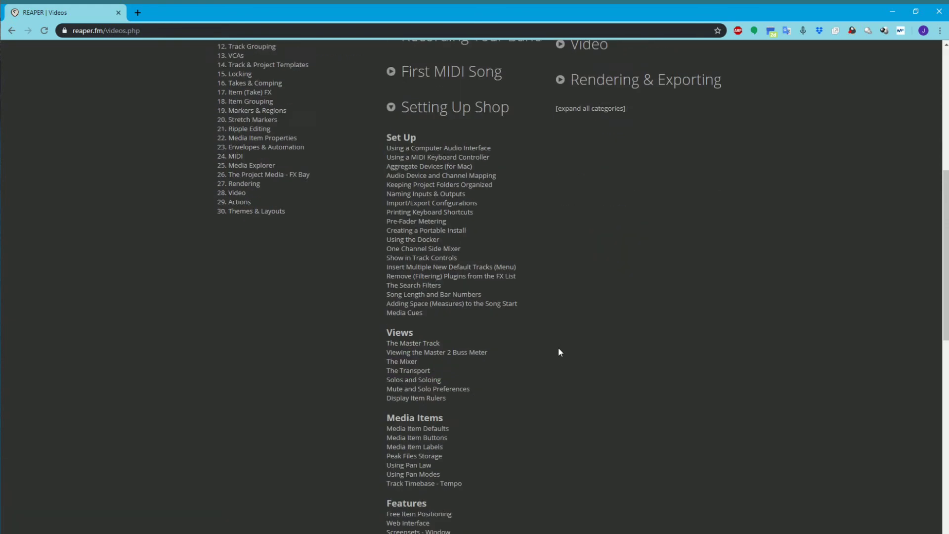
{"action": "scroll", "coordinate": [550, 347], "scroll_direction": "up", "scroll_amount": 7}
{"action": "scroll", "coordinate": [512, 326], "scroll_direction": "down", "scroll_amount": 7}
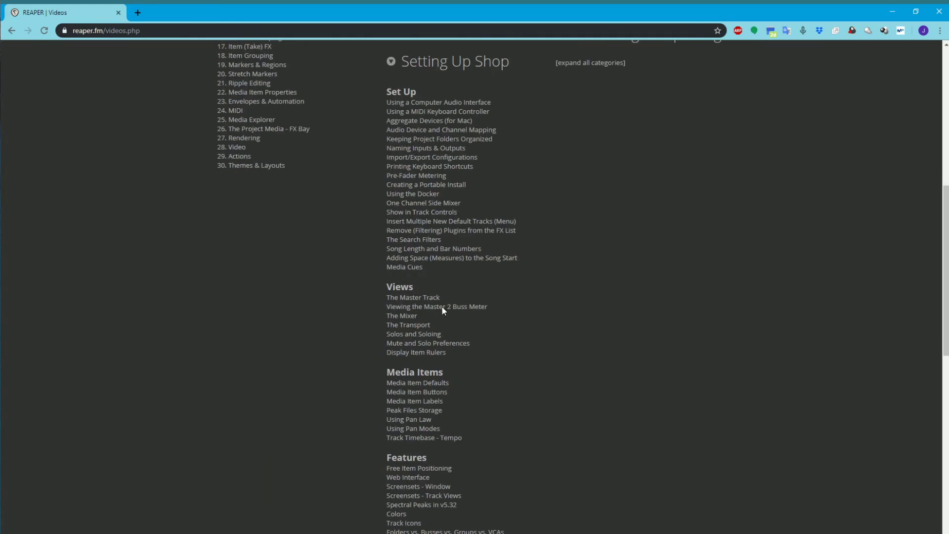
{"action": "scroll", "coordinate": [512, 272], "scroll_direction": "up", "scroll_amount": 6}
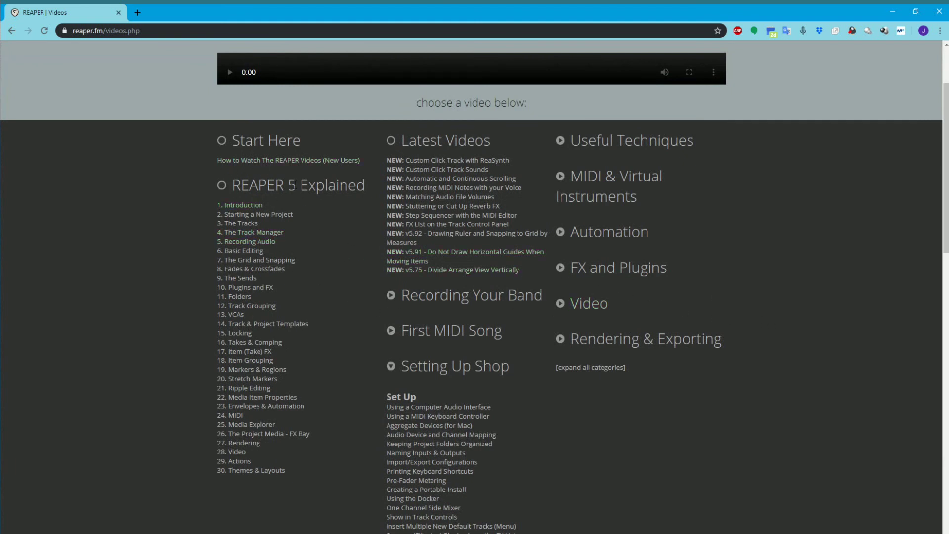
Start the 29. Actions video from the REAPER 5 Explained list and pause it in the page's player.
{"action": "scroll", "coordinate": [256, 256], "scroll_direction": "down", "scroll_amount": 1}
{"action": "scroll", "coordinate": [262, 341], "scroll_direction": "down", "scroll_amount": 1}
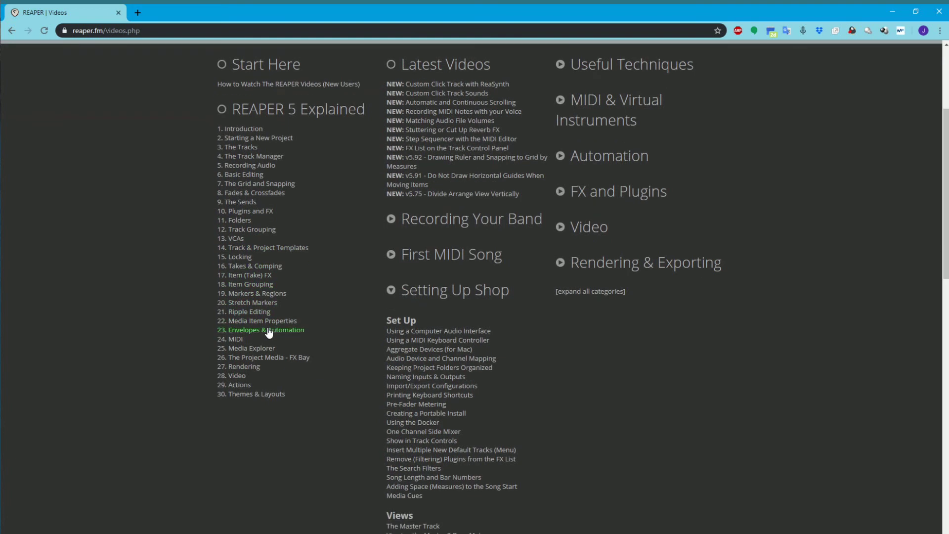
{"action": "scroll", "coordinate": [269, 332], "scroll_direction": "down", "scroll_amount": 1}
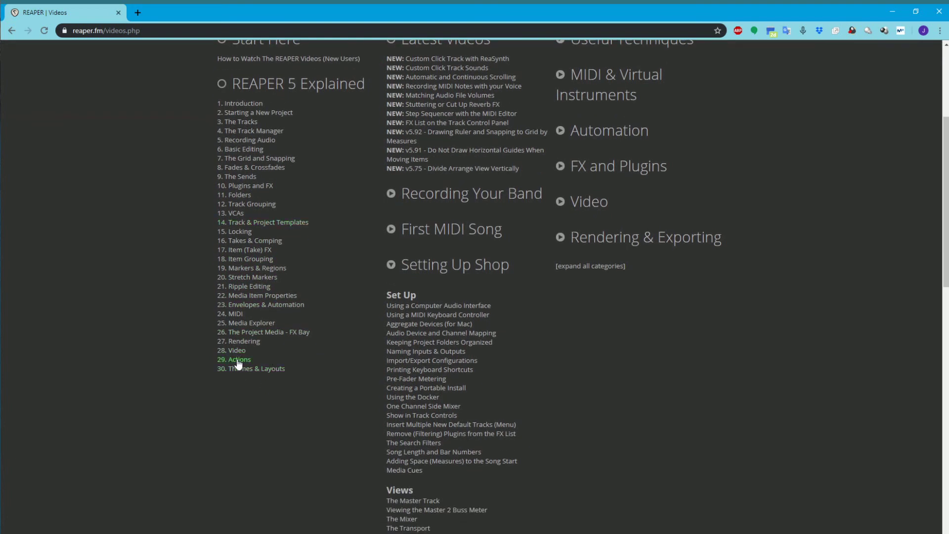
{"action": "left_click", "coordinate": [239, 360]}
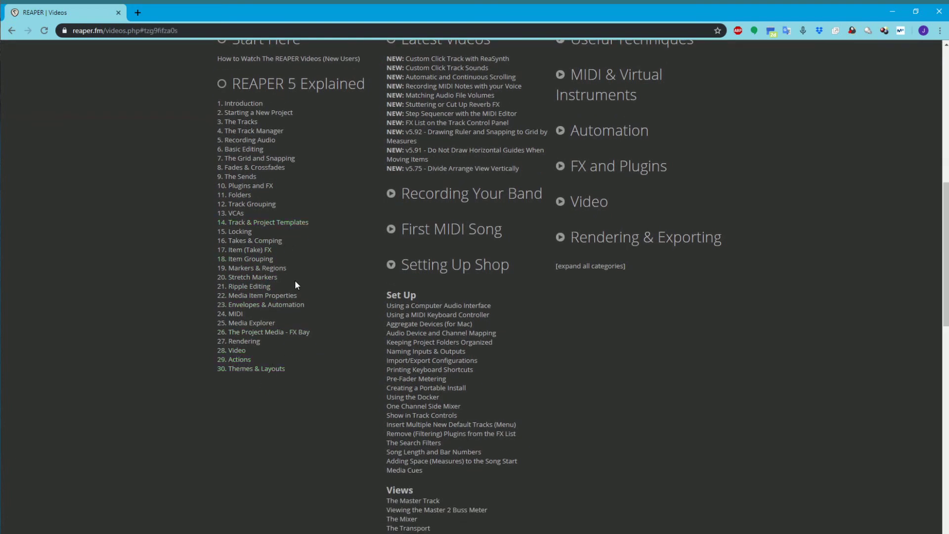
{"action": "scroll", "coordinate": [281, 334], "scroll_direction": "up", "scroll_amount": 2}
{"action": "scroll", "coordinate": [327, 298], "scroll_direction": "up", "scroll_amount": 5}
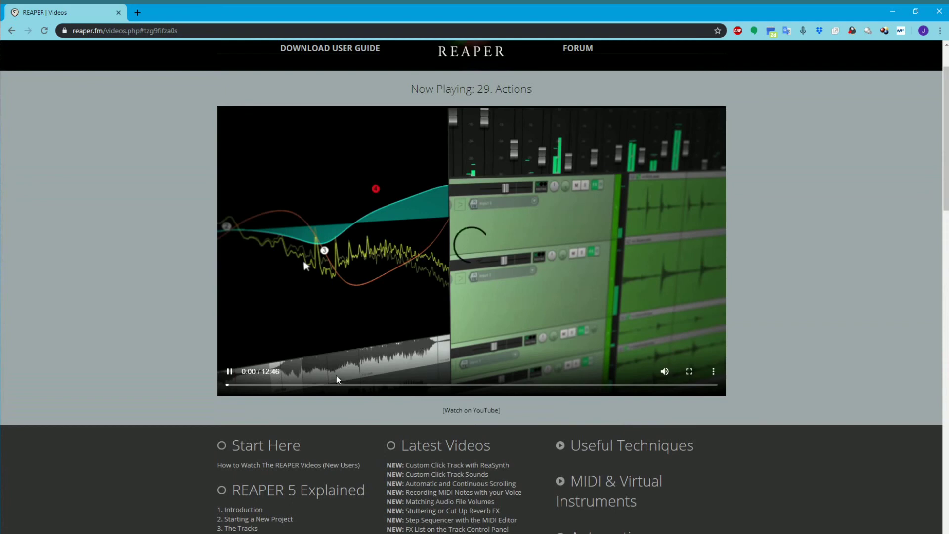
{"action": "left_click", "coordinate": [541, 320]}
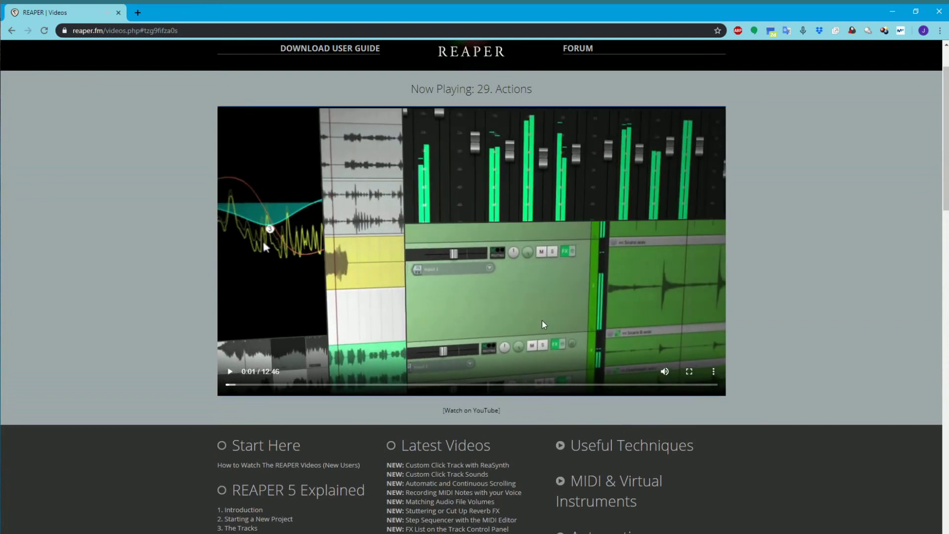
Expand the Automation video category, review its lessons, and expand the Video category.
{"action": "scroll", "coordinate": [542, 333], "scroll_direction": "down", "scroll_amount": 5}
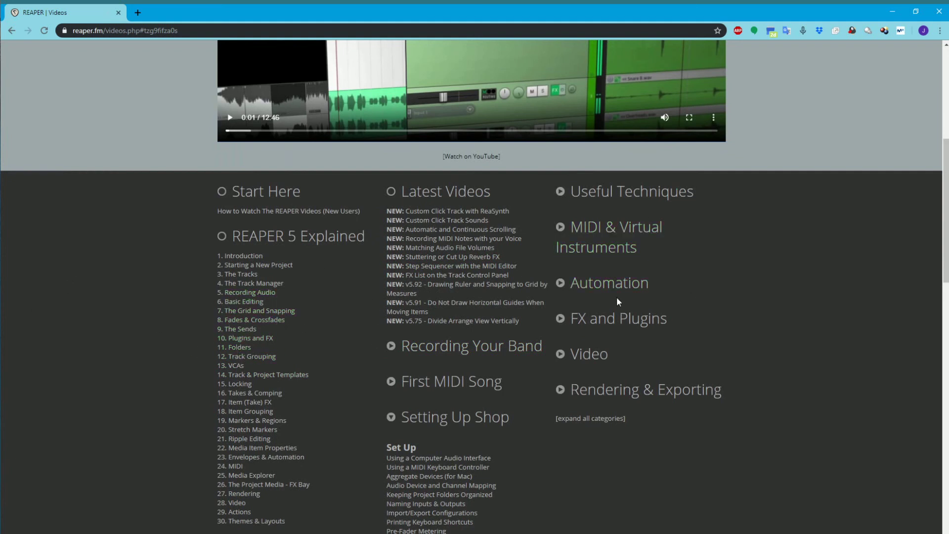
{"action": "left_click", "coordinate": [566, 280]}
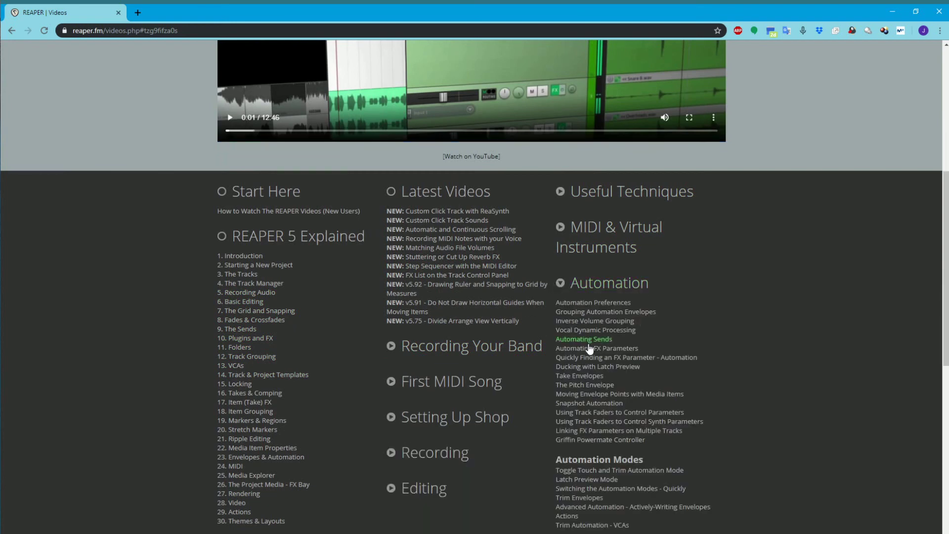
{"action": "scroll", "coordinate": [559, 351], "scroll_direction": "down", "scroll_amount": 2}
{"action": "scroll", "coordinate": [559, 351], "scroll_direction": "down", "scroll_amount": 7}
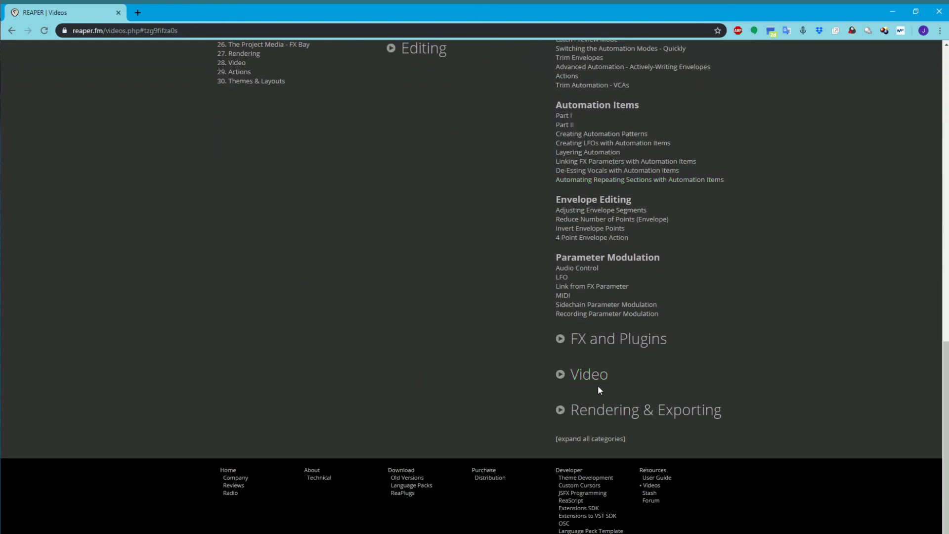
{"action": "left_click", "coordinate": [595, 378]}
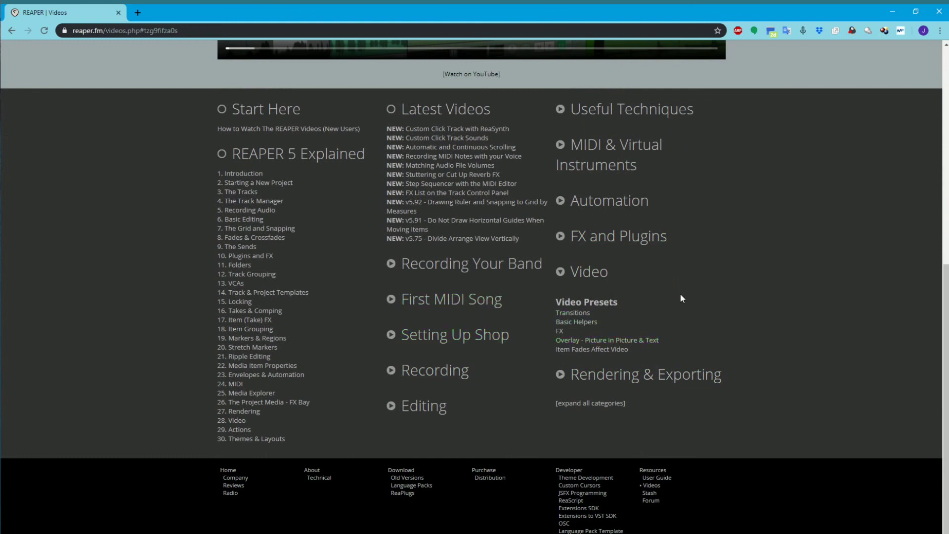
Expand the Editing video category and review its lessons from Time Selection Editing through Editing Preferences.
{"action": "left_click", "coordinate": [397, 405]}
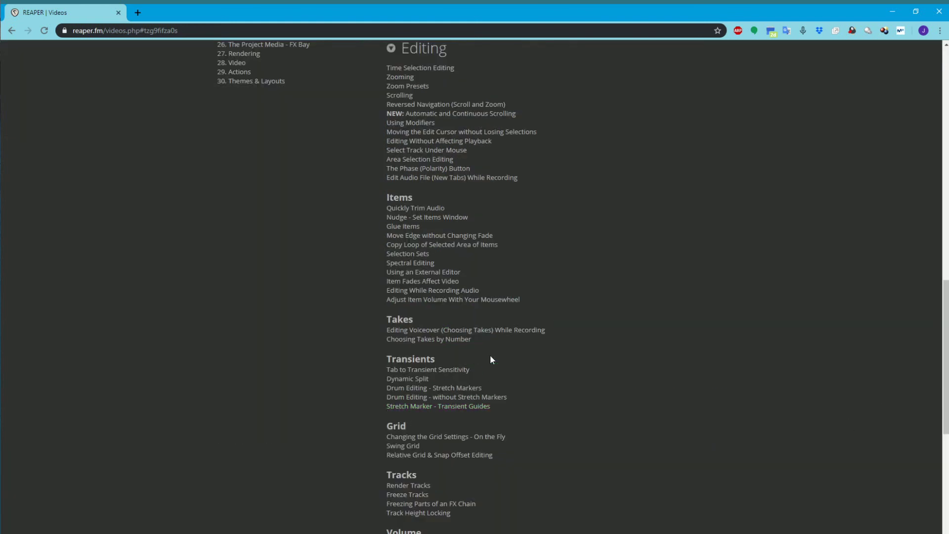
{"action": "scroll", "coordinate": [491, 356], "scroll_direction": "down", "scroll_amount": 2}
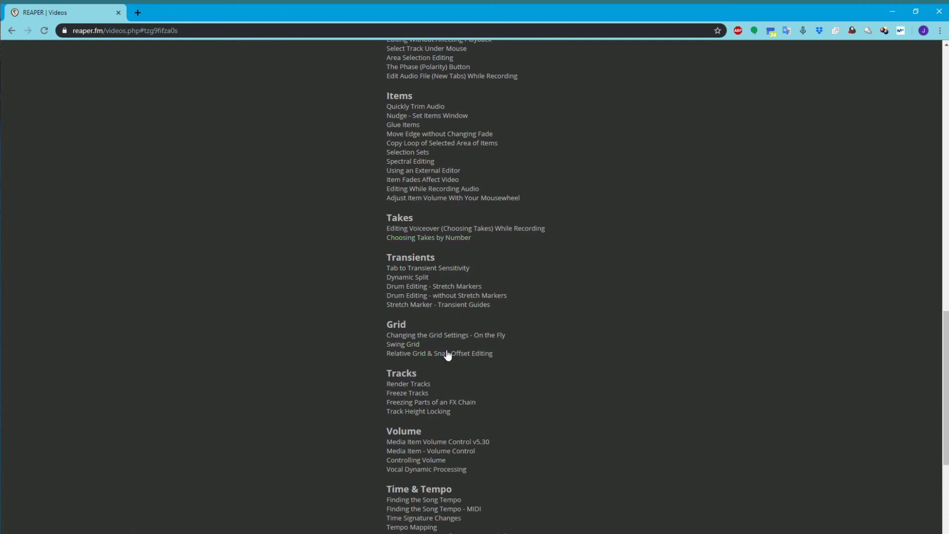
{"action": "scroll", "coordinate": [449, 354], "scroll_direction": "down", "scroll_amount": 5}
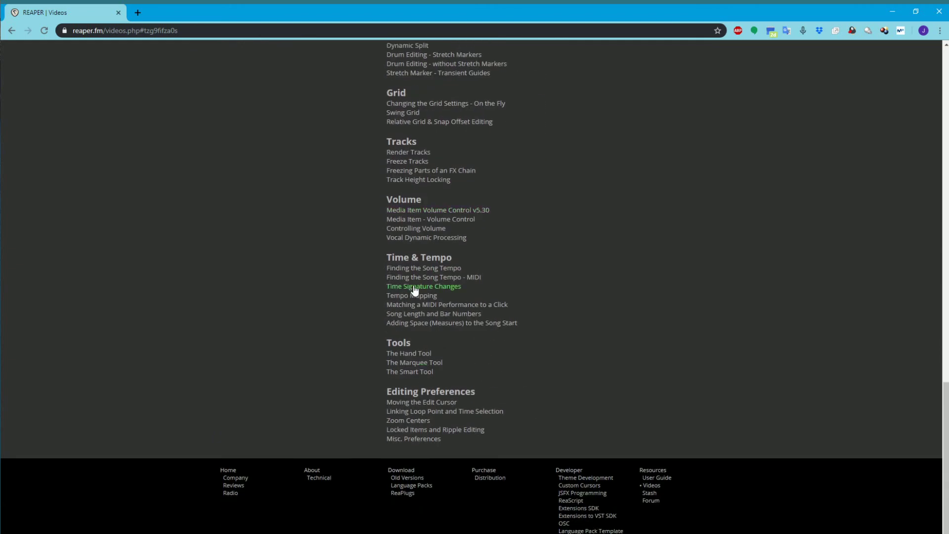
{"action": "scroll", "coordinate": [566, 266], "scroll_direction": "up", "scroll_amount": 1}
{"action": "scroll", "coordinate": [566, 262], "scroll_direction": "up", "scroll_amount": 15}
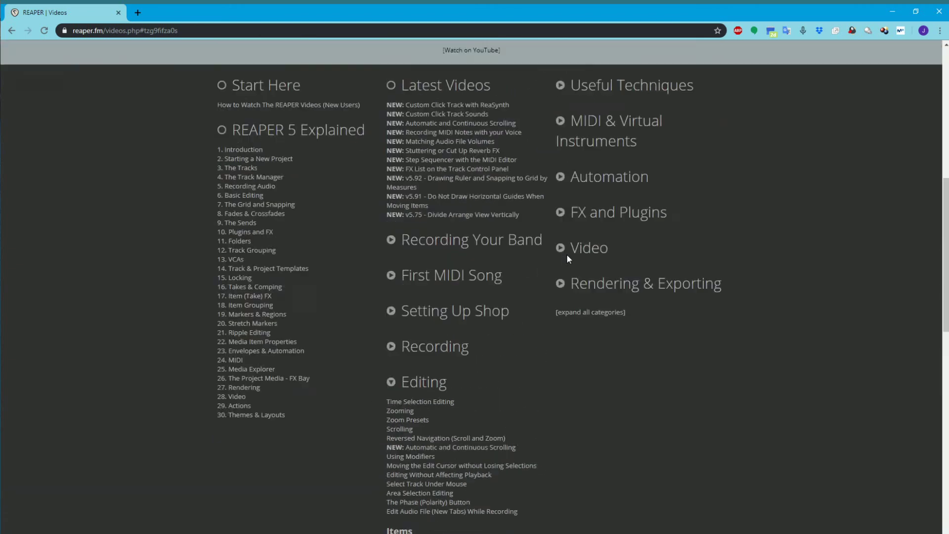
Return to the 29. Actions video, play it briefly and pause it again.
{"action": "scroll", "coordinate": [561, 271], "scroll_direction": "down", "scroll_amount": 1}
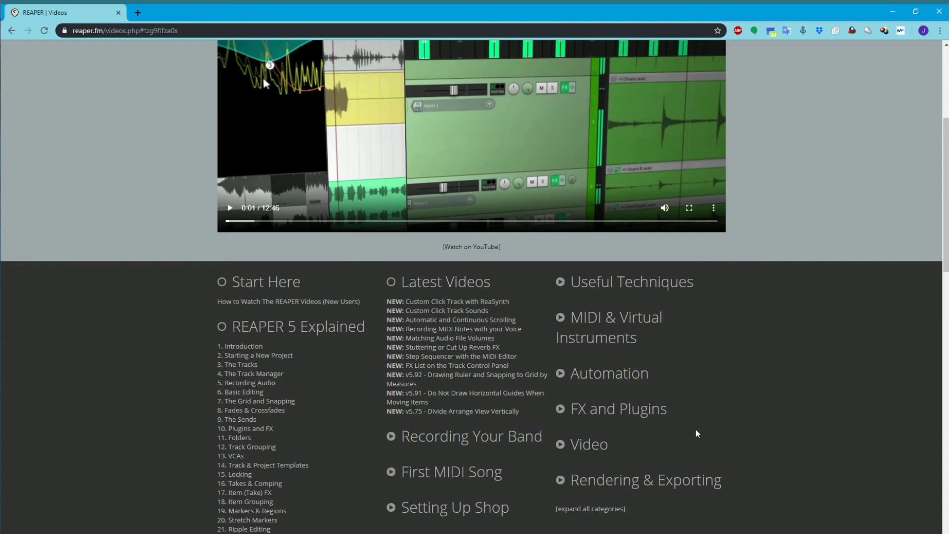
{"action": "scroll", "coordinate": [773, 439], "scroll_direction": "down", "scroll_amount": 2}
{"action": "scroll", "coordinate": [396, 314], "scroll_direction": "up", "scroll_amount": 6}
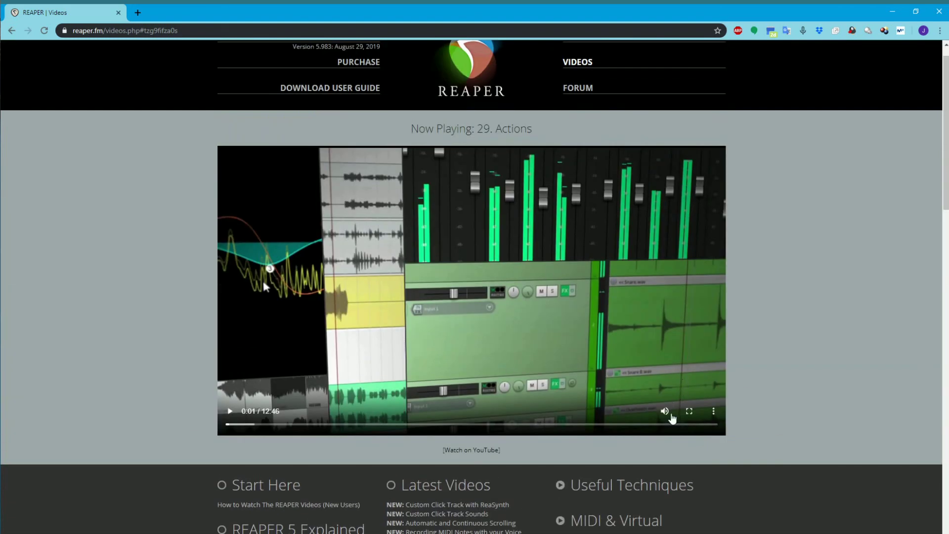
{"action": "left_click", "coordinate": [711, 414]}
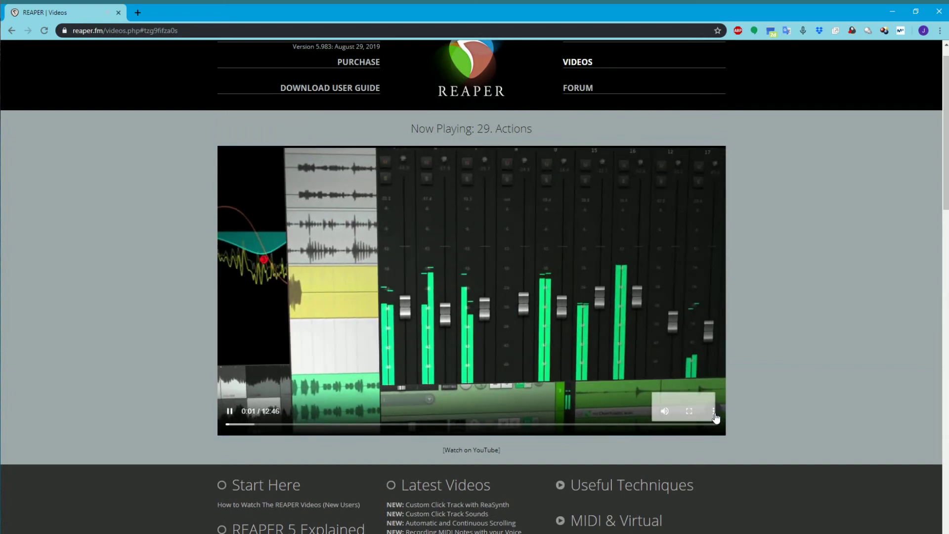
{"action": "left_click", "coordinate": [418, 304]}
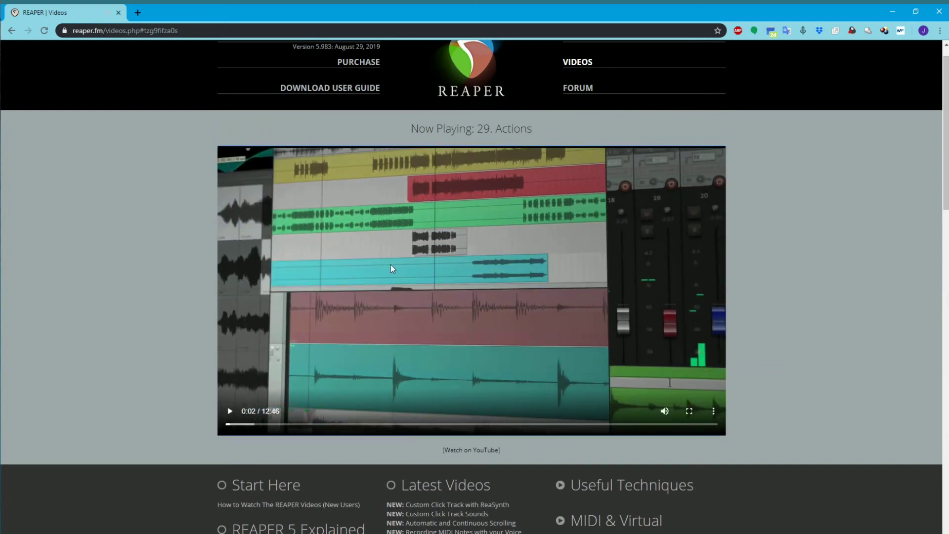
Open the v5.92 Drawing Ruler and Snapping to Grid by Measures video on YouTube, pause it and review its page.
{"action": "scroll", "coordinate": [479, 119], "scroll_direction": "down", "scroll_amount": 4}
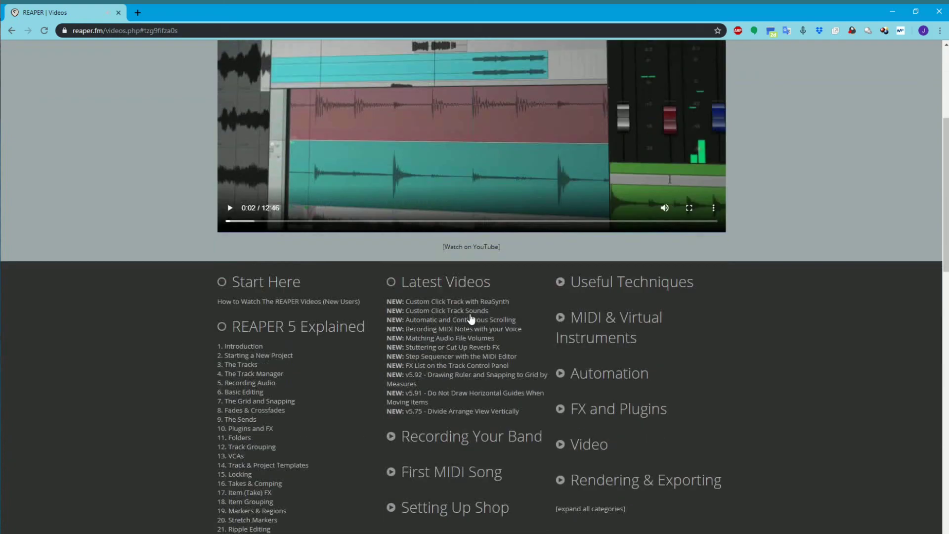
{"action": "left_click", "coordinate": [431, 381]}
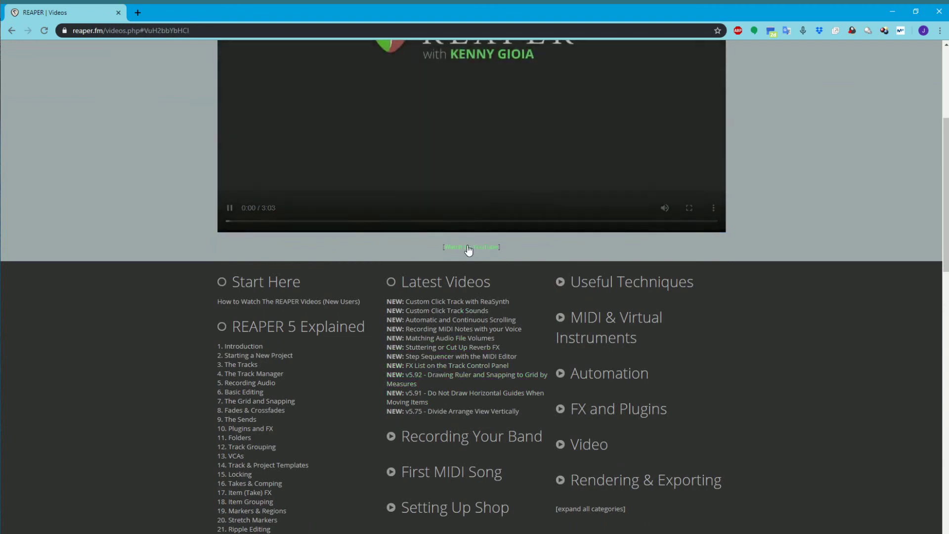
{"action": "left_click", "coordinate": [469, 248]}
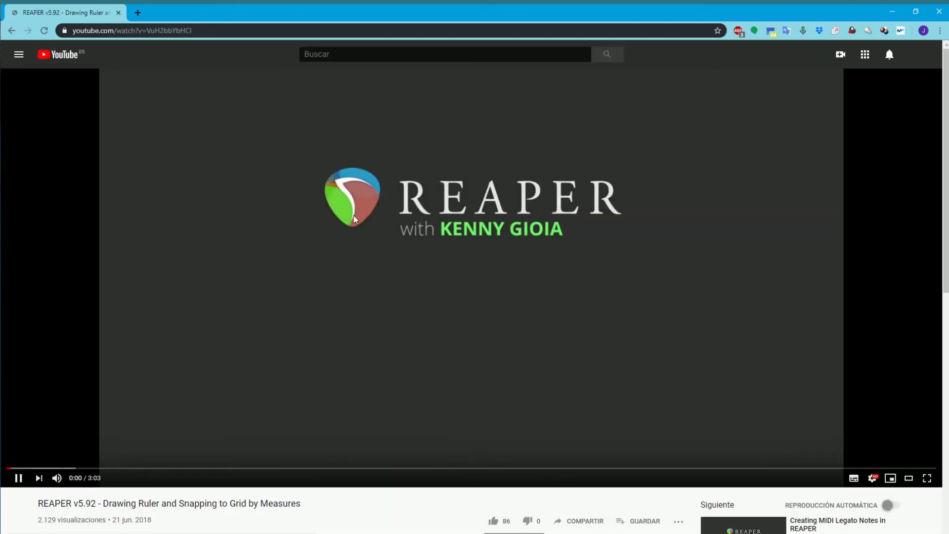
{"action": "left_click", "coordinate": [435, 219]}
{"action": "scroll", "coordinate": [262, 380], "scroll_direction": "down", "scroll_amount": 2}
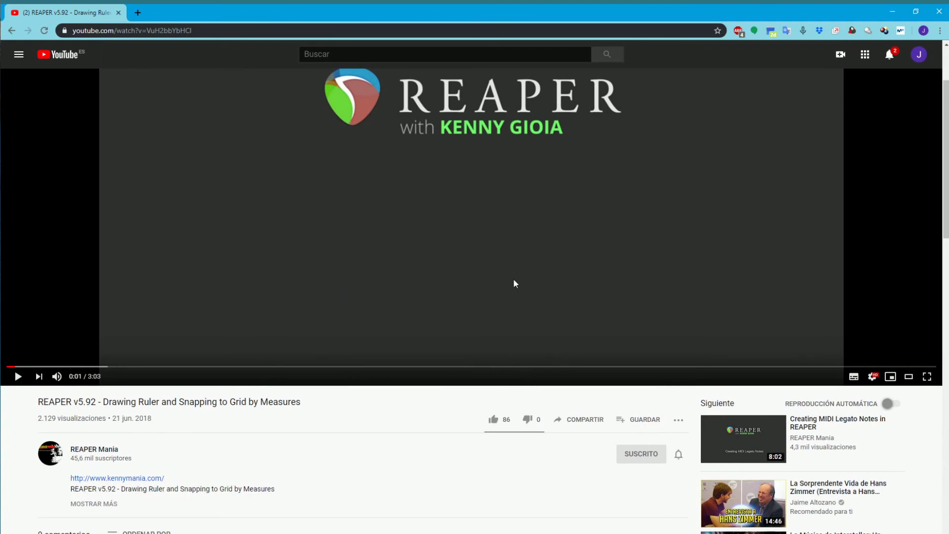
{"action": "scroll", "coordinate": [406, 289], "scroll_direction": "up", "scroll_amount": 2}
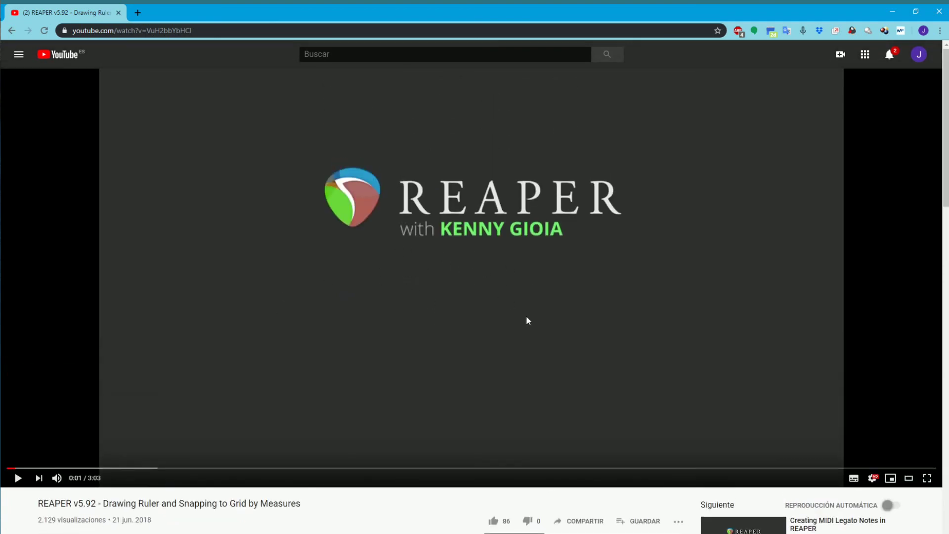
Review the video's YouTube page down to its comments, return to the REAPER site's Videos page and pause the video there.
{"action": "scroll", "coordinate": [449, 376], "scroll_direction": "down", "scroll_amount": 5}
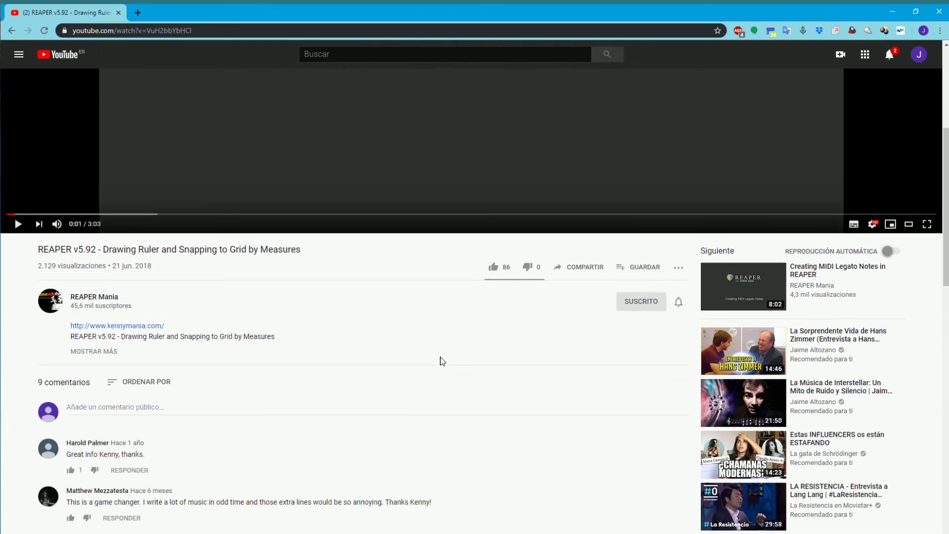
{"action": "scroll", "coordinate": [400, 352], "scroll_direction": "up", "scroll_amount": 5}
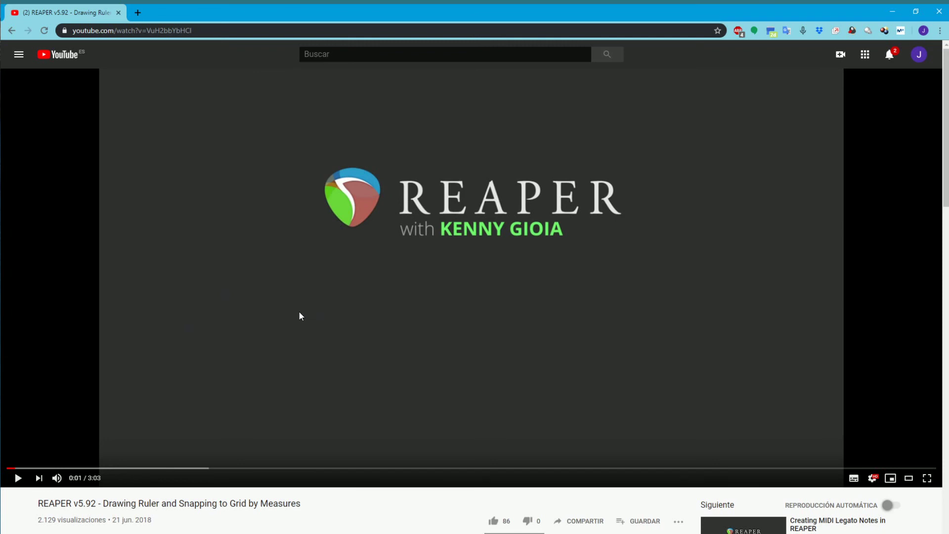
{"action": "scroll", "coordinate": [494, 332], "scroll_direction": "down", "scroll_amount": 3}
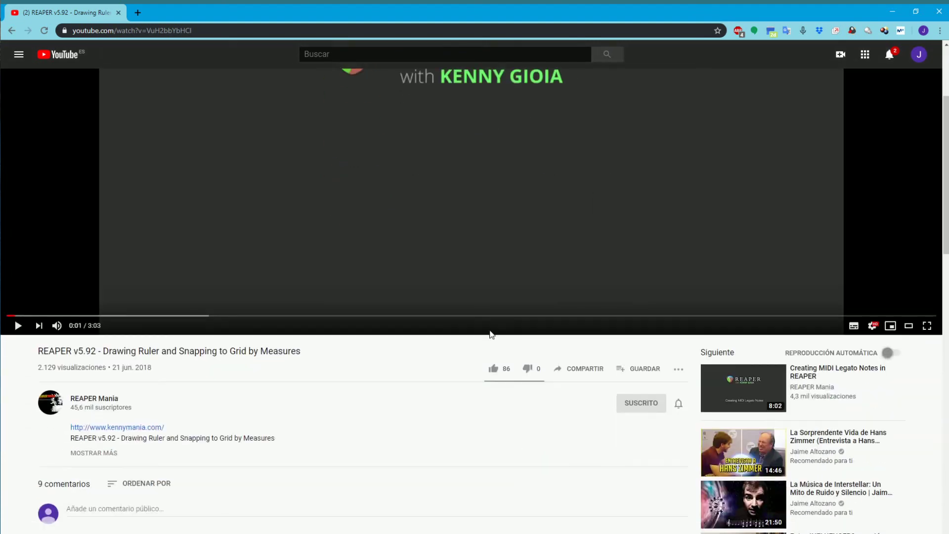
{"action": "scroll", "coordinate": [475, 329], "scroll_direction": "up", "scroll_amount": 2}
{"action": "scroll", "coordinate": [472, 327], "scroll_direction": "up", "scroll_amount": 1}
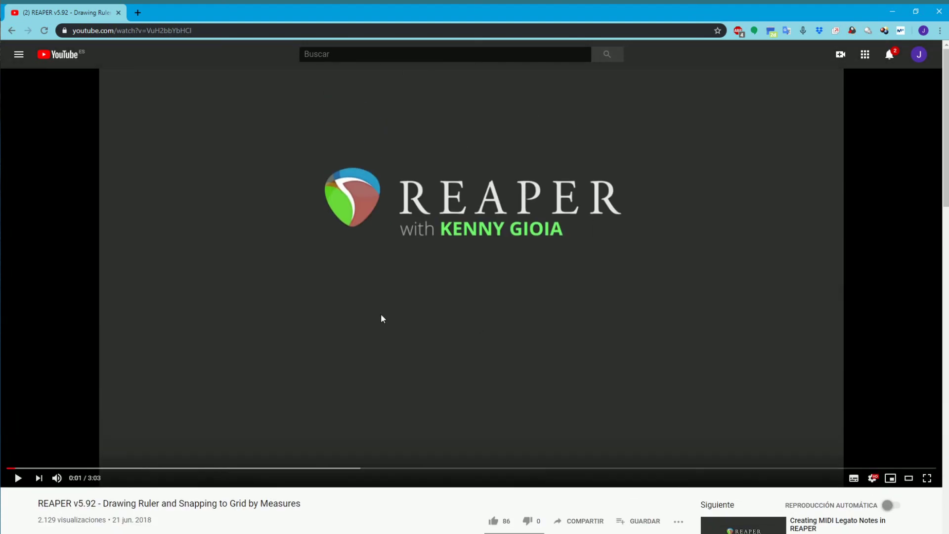
{"action": "left_click", "coordinate": [9, 31]}
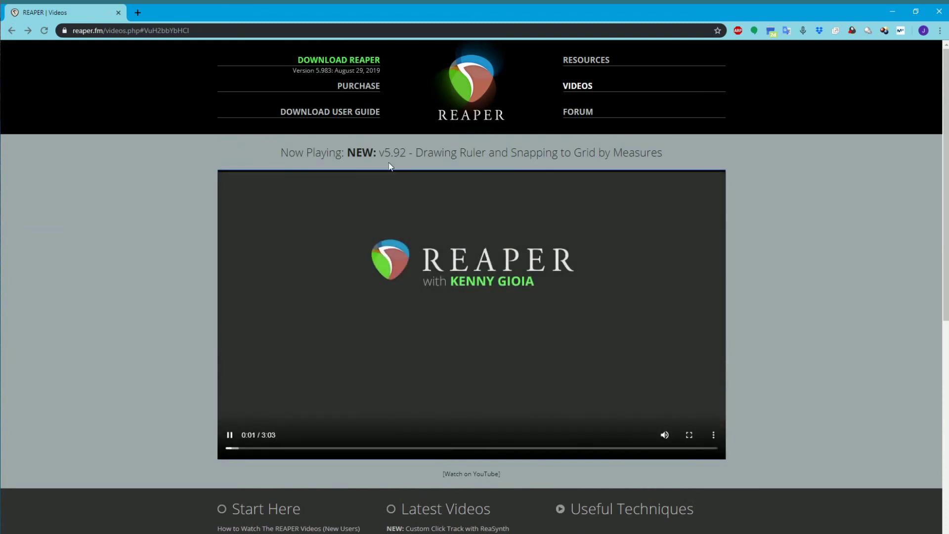
{"action": "left_click", "coordinate": [461, 271]}
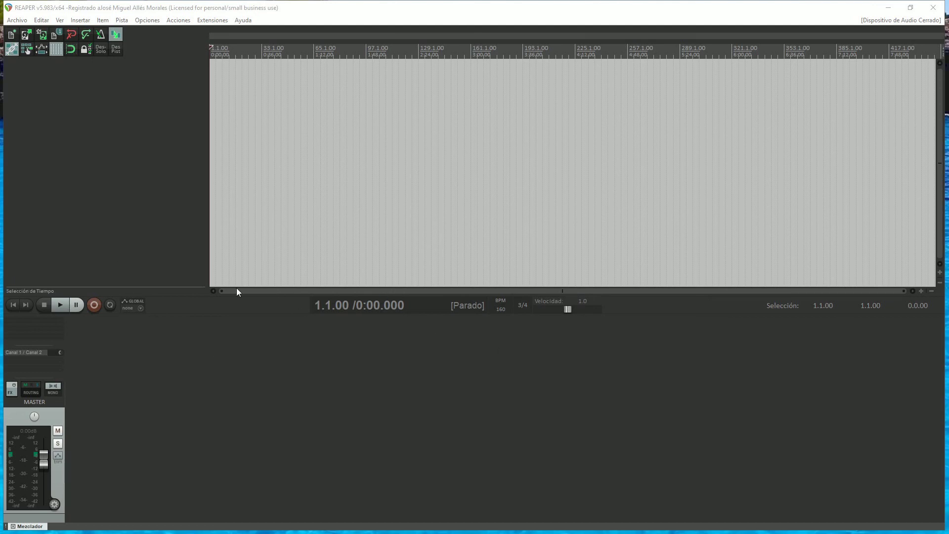
Switch to REAPER, undock the mixer into a floating window and move that window near the arrange view's upper edge.
{"action": "left_click", "coordinate": [49, 389]}
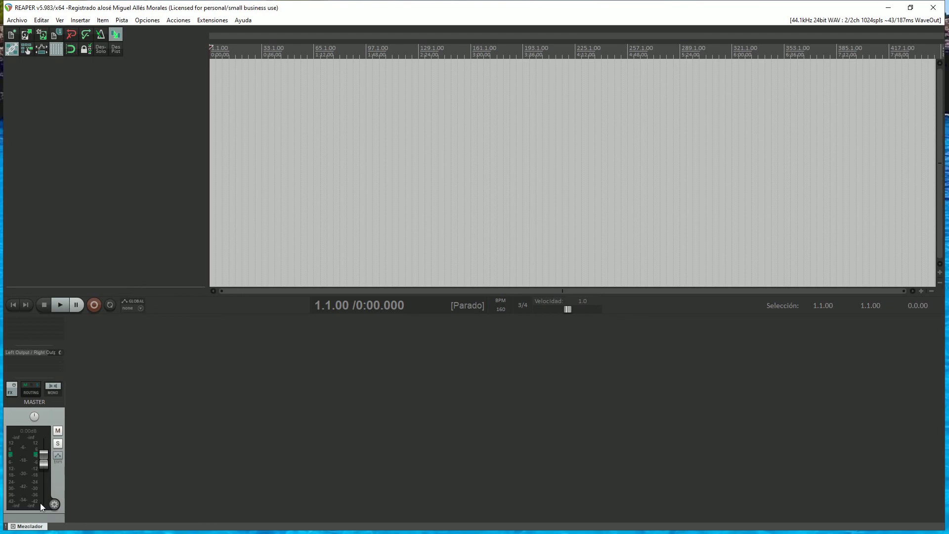
{"action": "left_click_drag", "start_coordinate": [58, 510], "coordinate": [299, 237]}
{"action": "left_click_drag", "start_coordinate": [141, 82], "coordinate": [131, 63]}
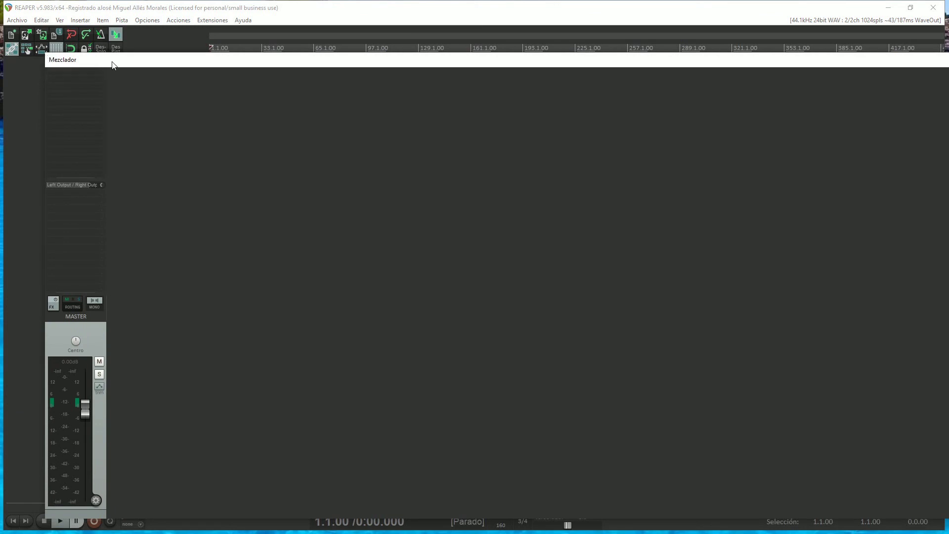
{"action": "left_click_drag", "start_coordinate": [113, 64], "coordinate": [97, 50]}
Dock the floating mixer back into the docker and close it.
{"action": "right_click", "coordinate": [122, 44]}
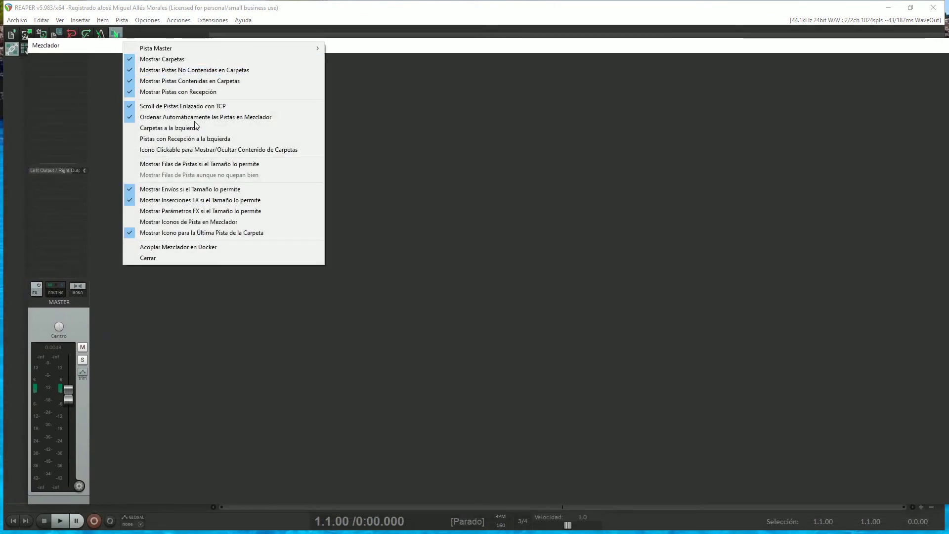
{"action": "left_click", "coordinate": [197, 247]}
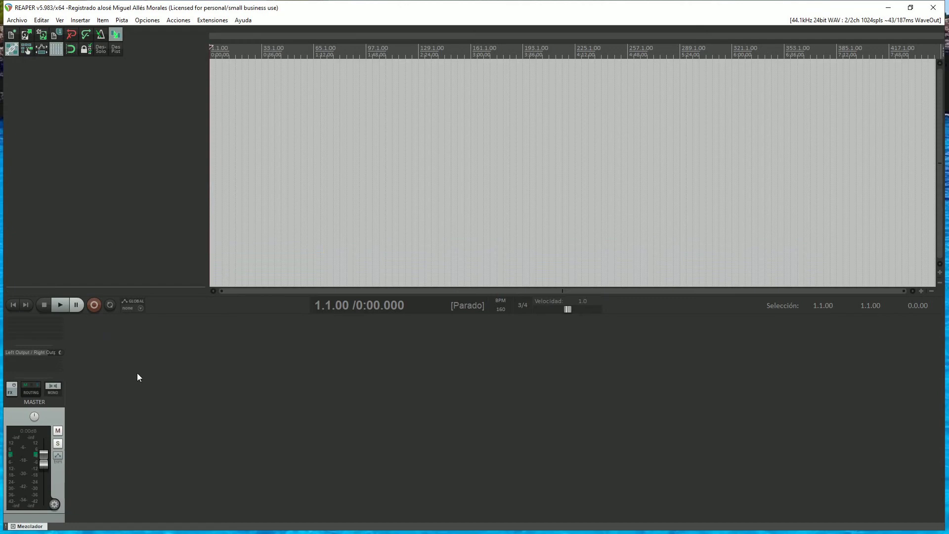
{"action": "left_click", "coordinate": [13, 527]}
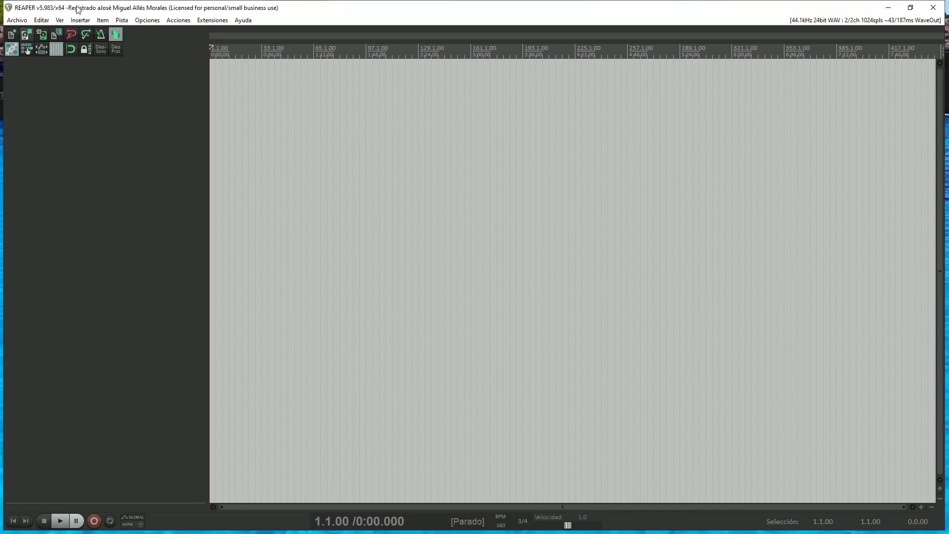
Show the mixer and hide it again using the view options.
{"action": "left_click", "coordinate": [22, 21]}
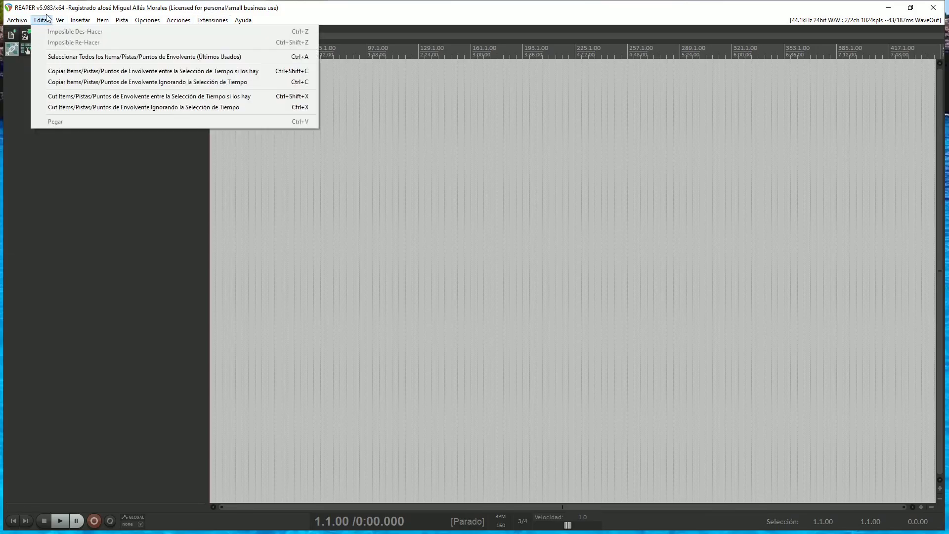
{"action": "left_click", "coordinate": [65, 21]}
{"action": "left_click", "coordinate": [64, 21]}
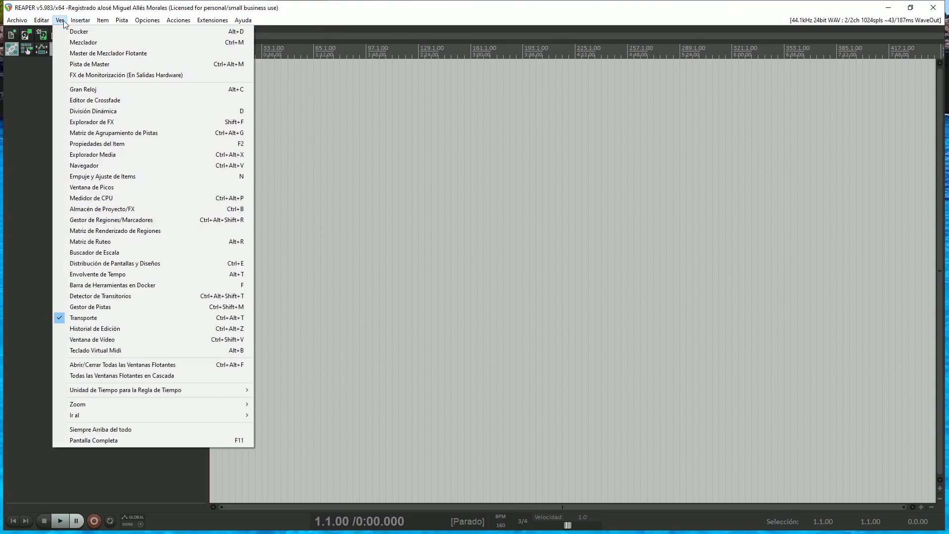
{"action": "left_click", "coordinate": [83, 43]}
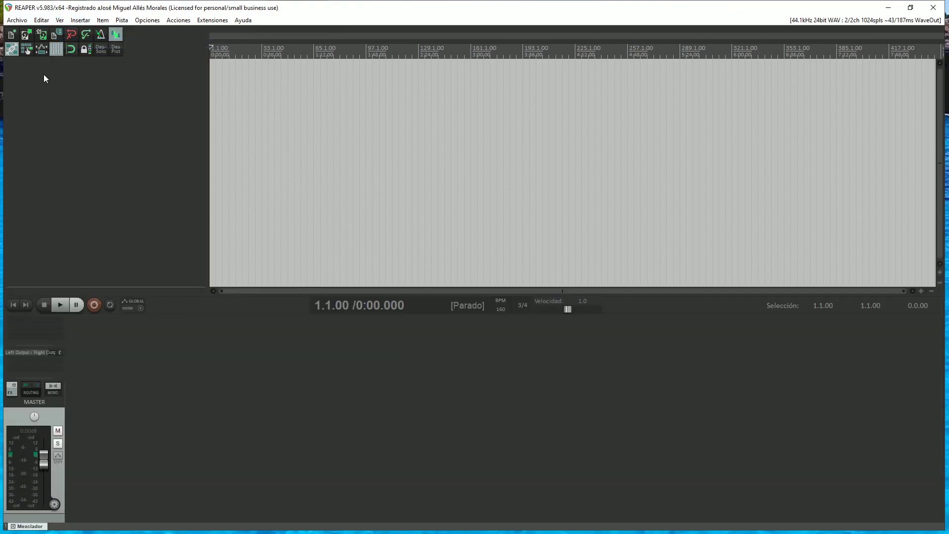
{"action": "left_click", "coordinate": [79, 20]}
{"action": "left_click", "coordinate": [59, 20]}
{"action": "left_click", "coordinate": [80, 43]}
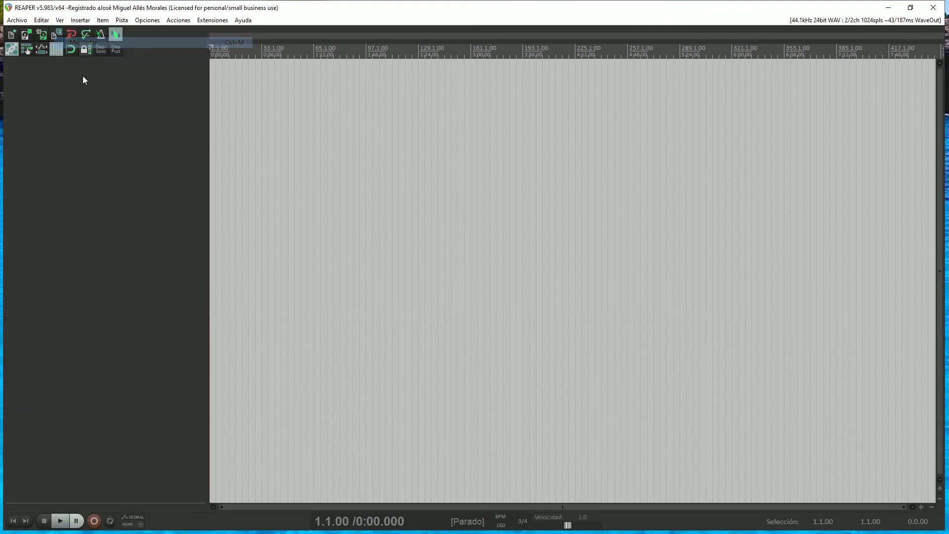
{"action": "left_click", "coordinate": [74, 20]}
{"action": "left_click", "coordinate": [108, 20]}
{"action": "left_click", "coordinate": [146, 21]}
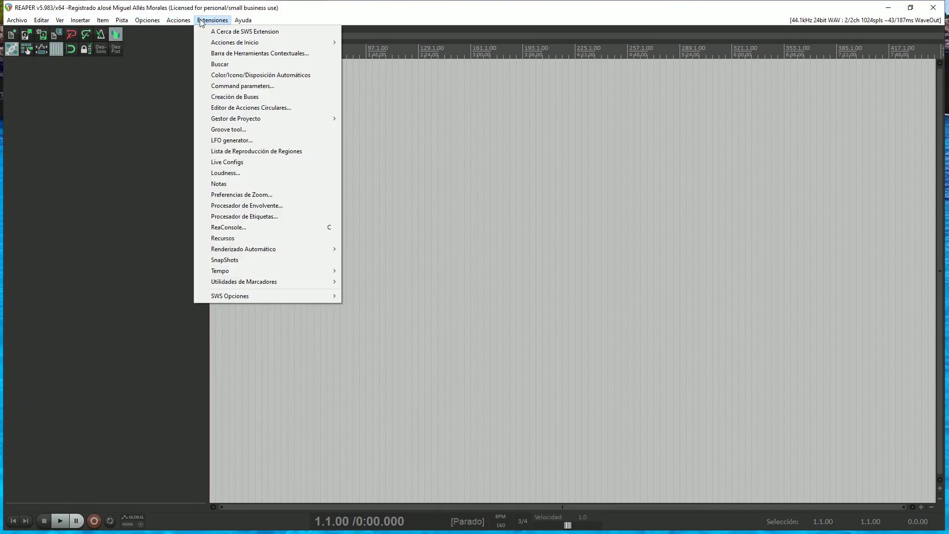
{"action": "left_click", "coordinate": [64, 166]}
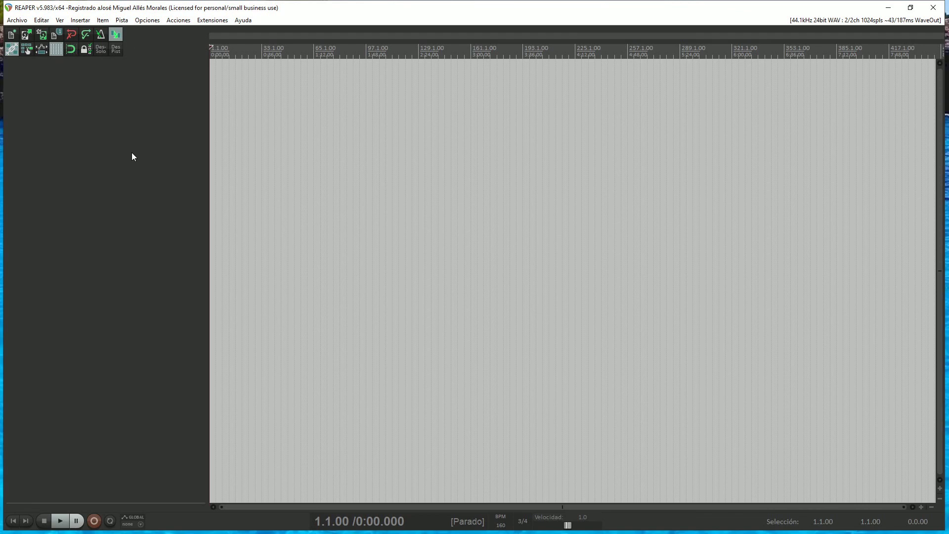
Insert five new tracks in the empty project.
{"action": "double_click", "coordinate": [117, 150]}
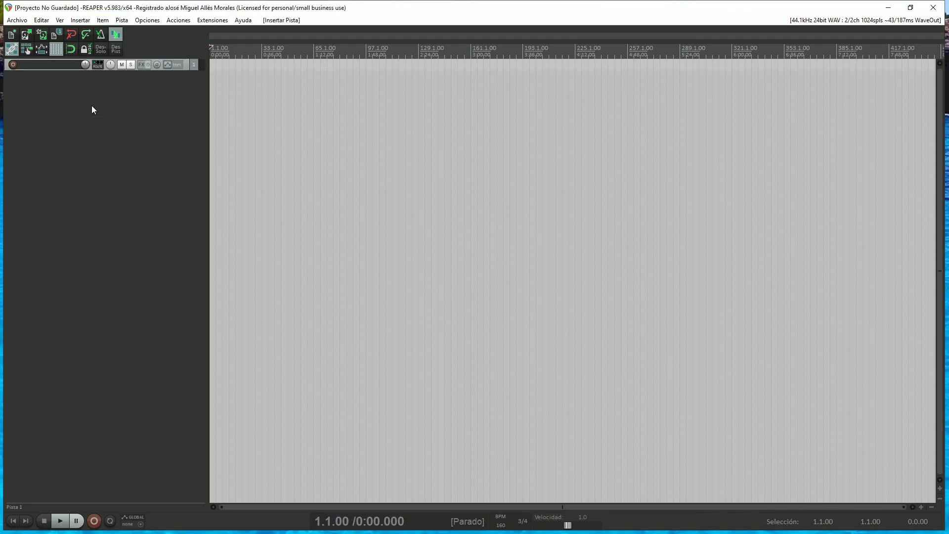
{"action": "right_click", "coordinate": [95, 131]}
{"action": "left_click", "coordinate": [63, 119]}
{"action": "double_click", "coordinate": [106, 134]}
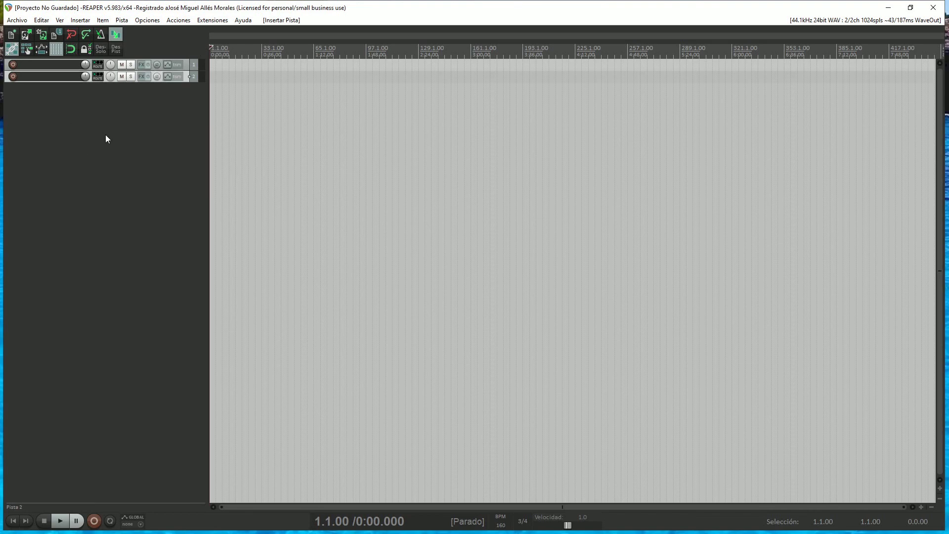
{"action": "double_click", "coordinate": [106, 147]}
{"action": "double_click", "coordinate": [107, 167]}
{"action": "double_click", "coordinate": [115, 188]}
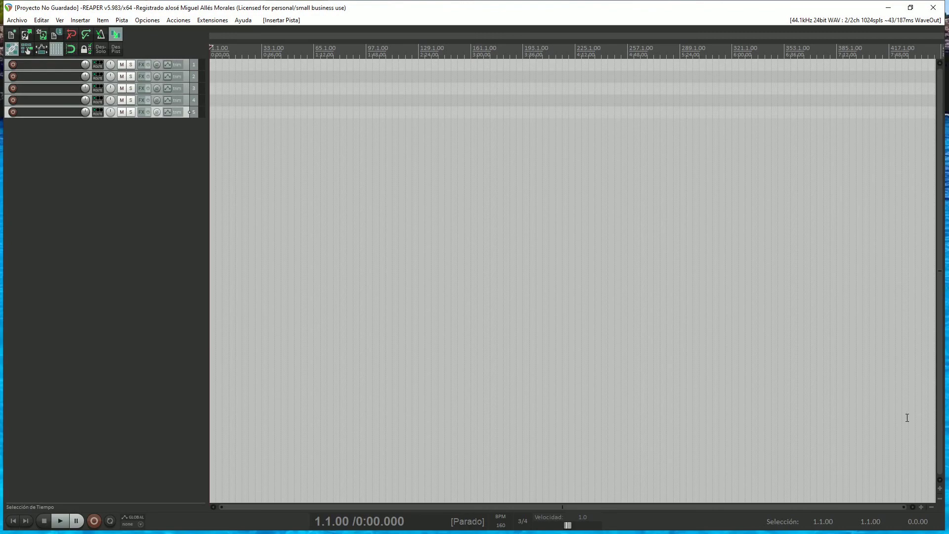
Enlarge the height of all five tracks with the vertical zoom so their input controls show.
{"action": "left_click", "coordinate": [940, 488]}
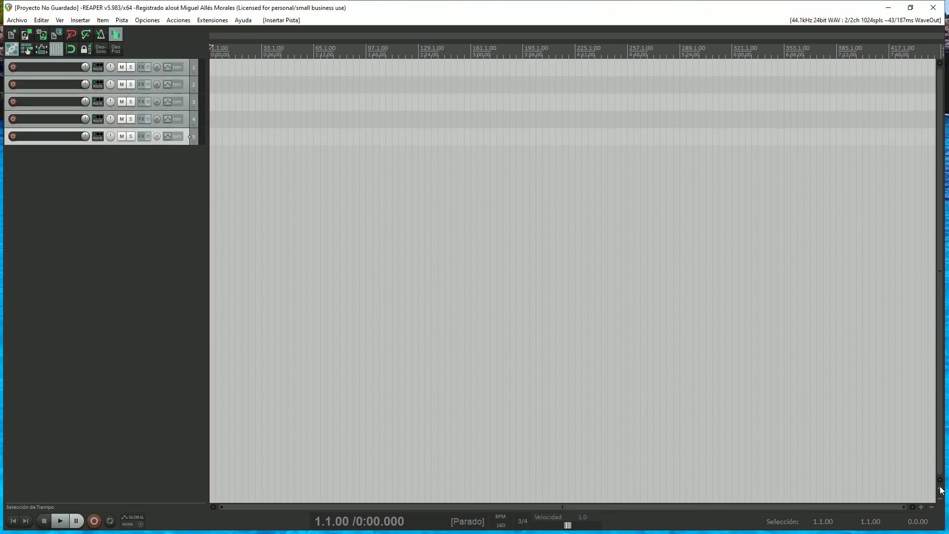
{"action": "left_click", "coordinate": [940, 489]}
{"action": "left_click", "coordinate": [940, 489]}
{"action": "left_click", "coordinate": [940, 499]}
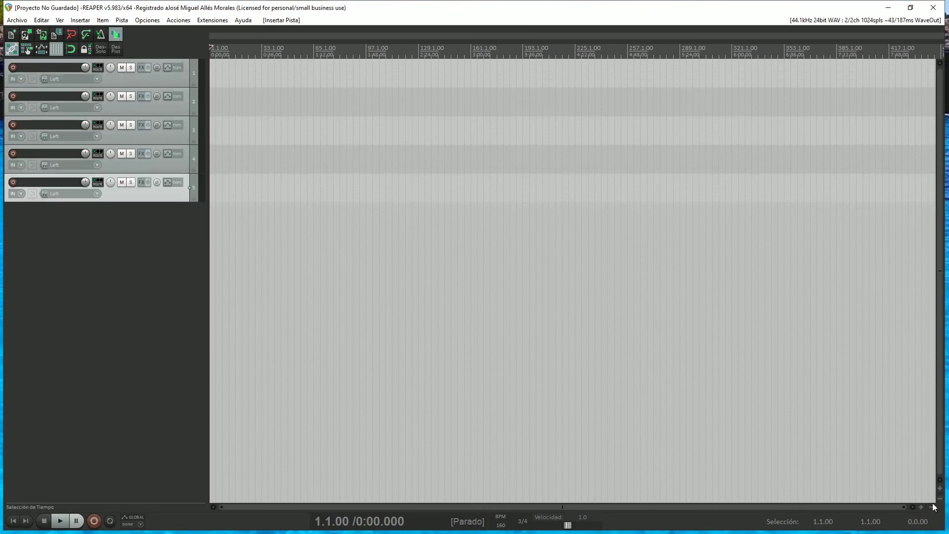
Zoom the timeline in horizontally and back out to its original range.
{"action": "left_click", "coordinate": [922, 506]}
{"action": "left_click", "coordinate": [922, 506]}
{"action": "left_click", "coordinate": [921, 507]}
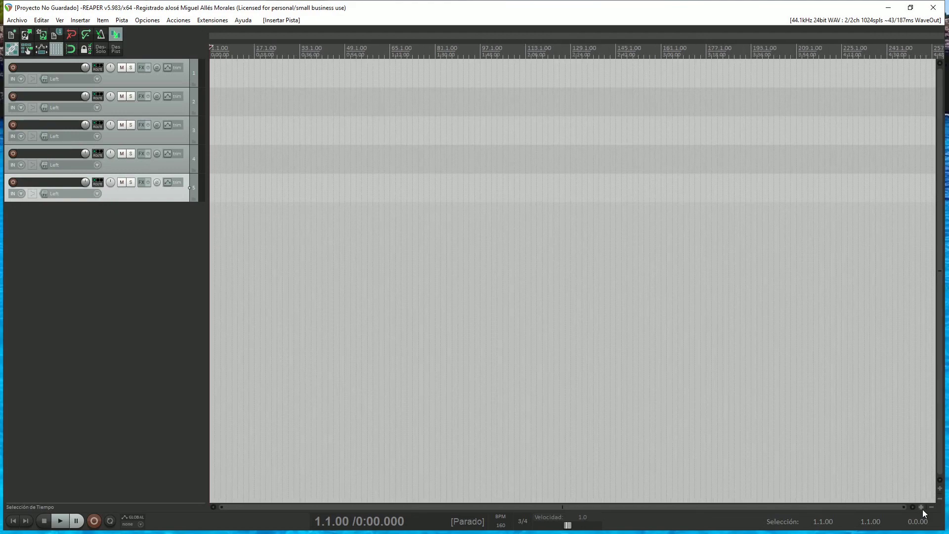
{"action": "left_click", "coordinate": [931, 507]}
{"action": "left_click", "coordinate": [931, 506]}
{"action": "left_click", "coordinate": [931, 507]}
Shrink the tracks vertically and enlarge them again to the height that shows the input controls.
{"action": "left_click", "coordinate": [940, 498]}
{"action": "left_click", "coordinate": [940, 498]}
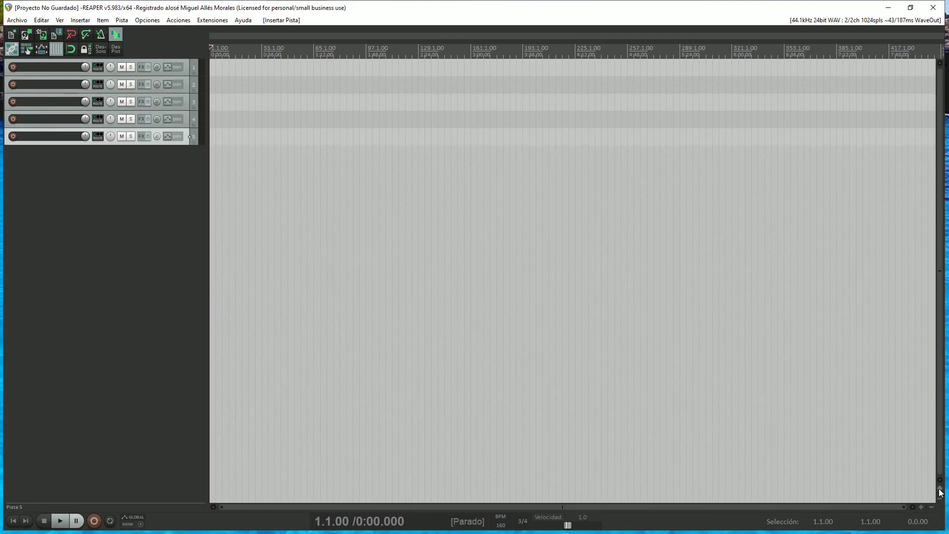
{"action": "left_click", "coordinate": [940, 488]}
{"action": "left_click", "coordinate": [940, 488]}
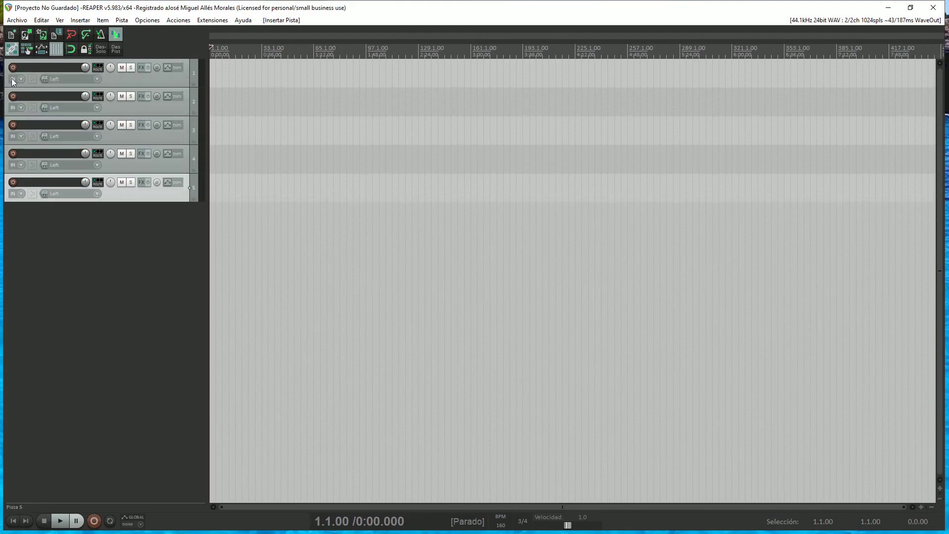
Open the FX chain and the plug-in browser of track 2, and close them without inserting an effect.
{"action": "left_click", "coordinate": [141, 95]}
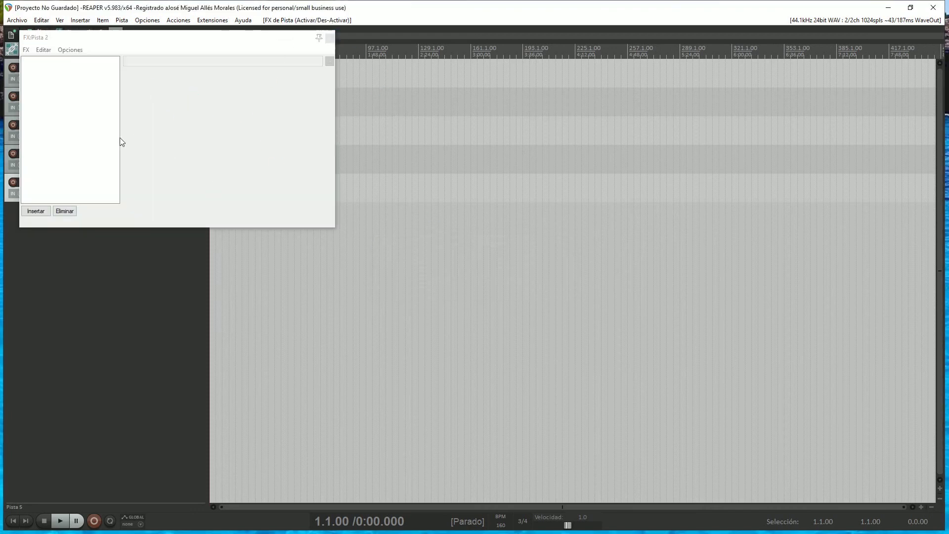
{"action": "key", "text": "Escape"}
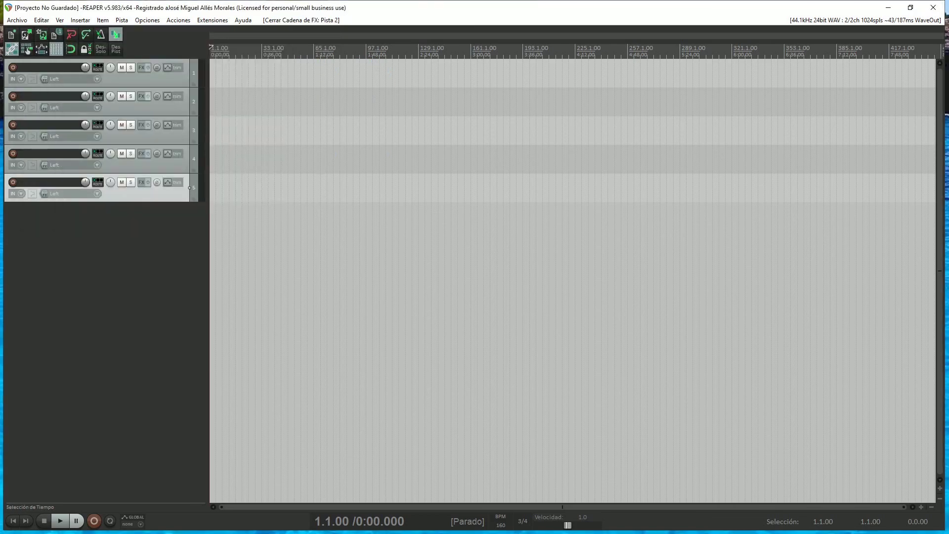
{"action": "key", "text": "f"}
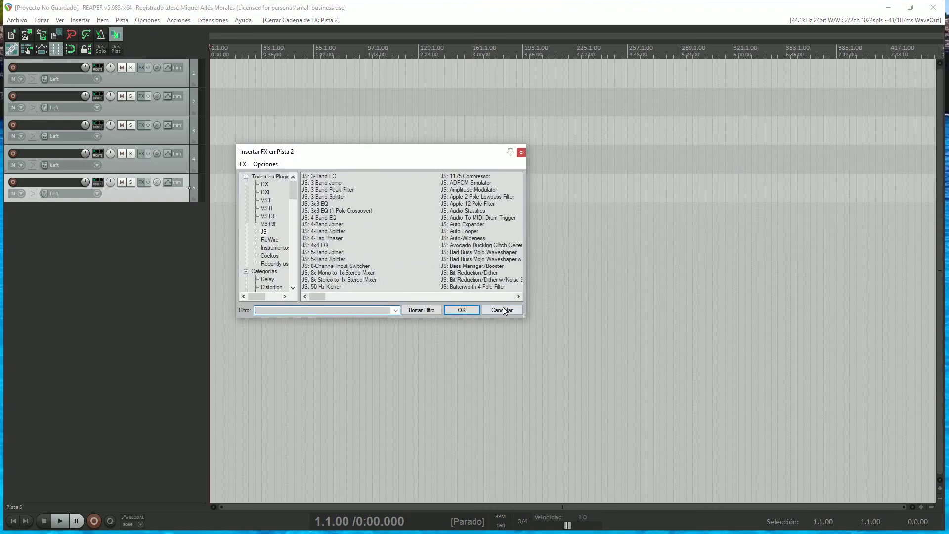
{"action": "left_click", "coordinate": [503, 311]}
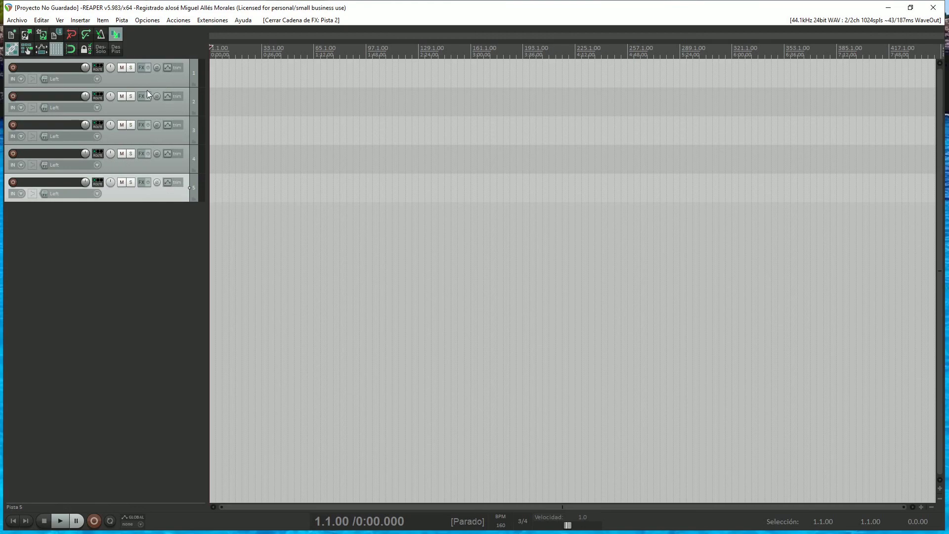
Name the five tracks, in order, Bd, Sd, hh, Toms and Platos, and clear the track selection.
{"action": "left_click", "coordinate": [127, 79]}
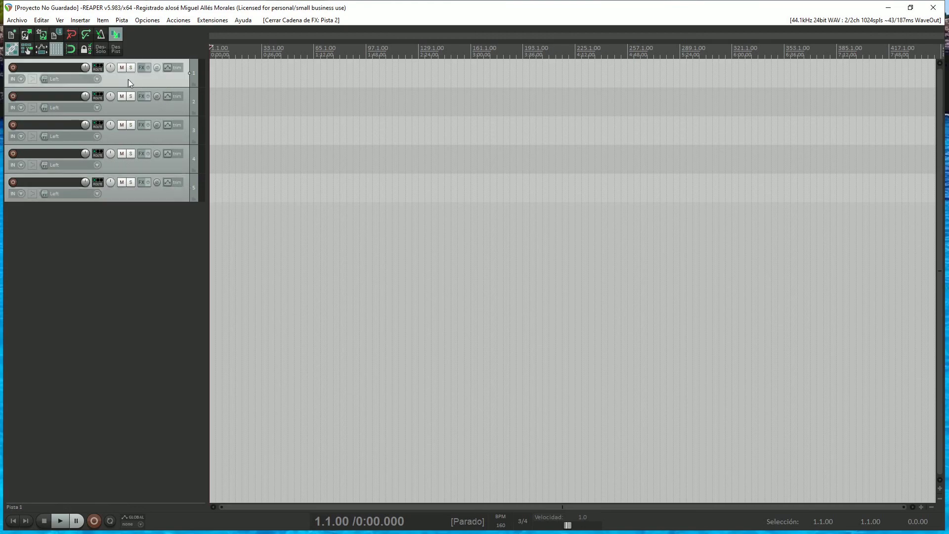
{"action": "double_click", "coordinate": [49, 69]}
{"action": "type", "text": "Bd"}
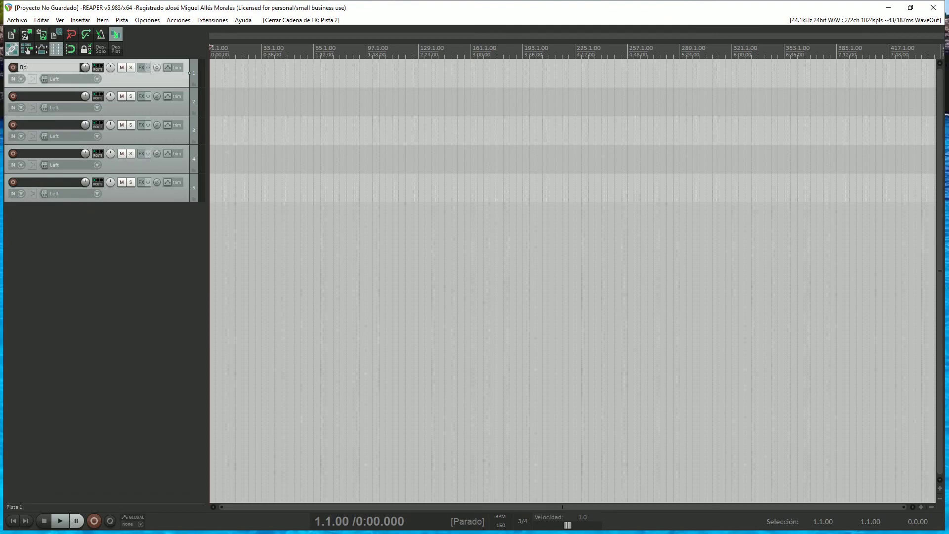
{"action": "key", "text": "Tab"}
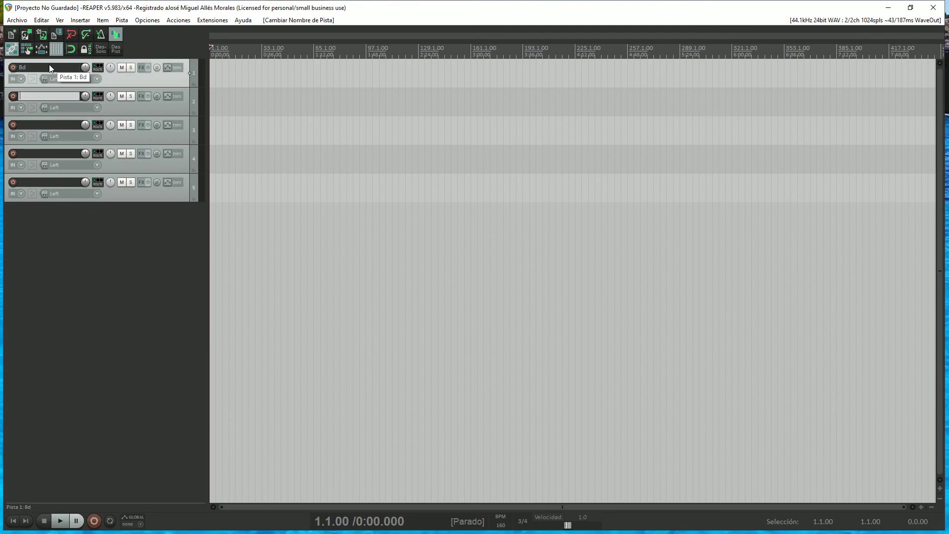
{"action": "type", "text": "Sd"}
{"action": "key", "text": "Tab"}
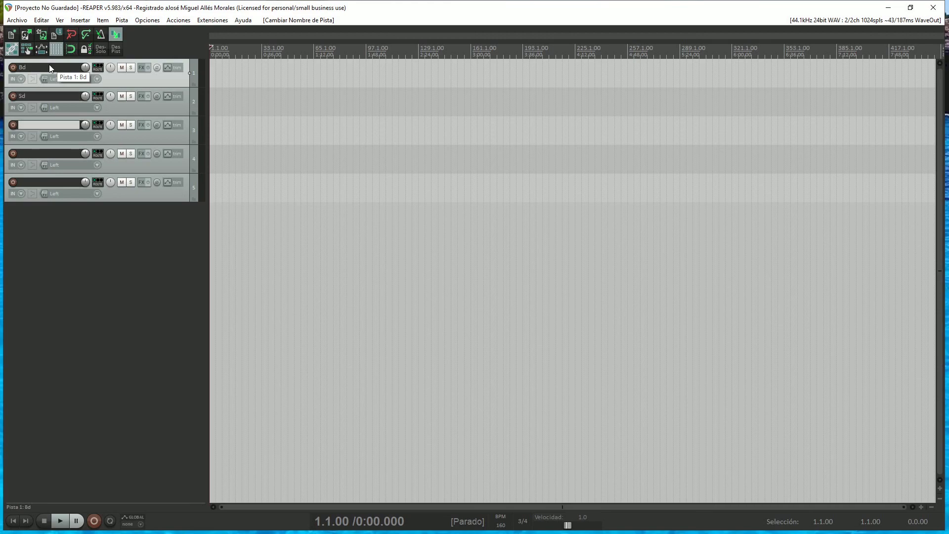
{"action": "type", "text": "hh"}
{"action": "key", "text": "Tab"}
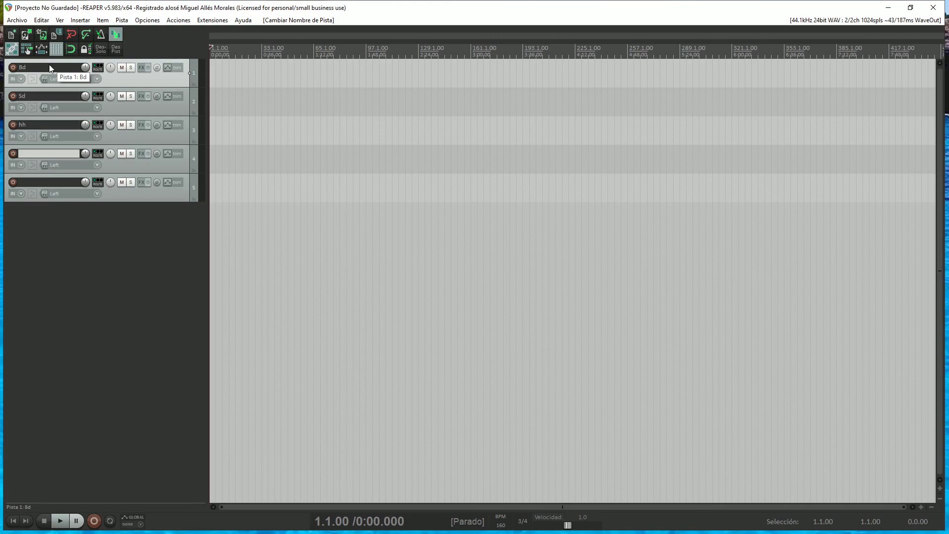
{"action": "type", "text": "Toms"}
{"action": "key", "text": "Tab"}
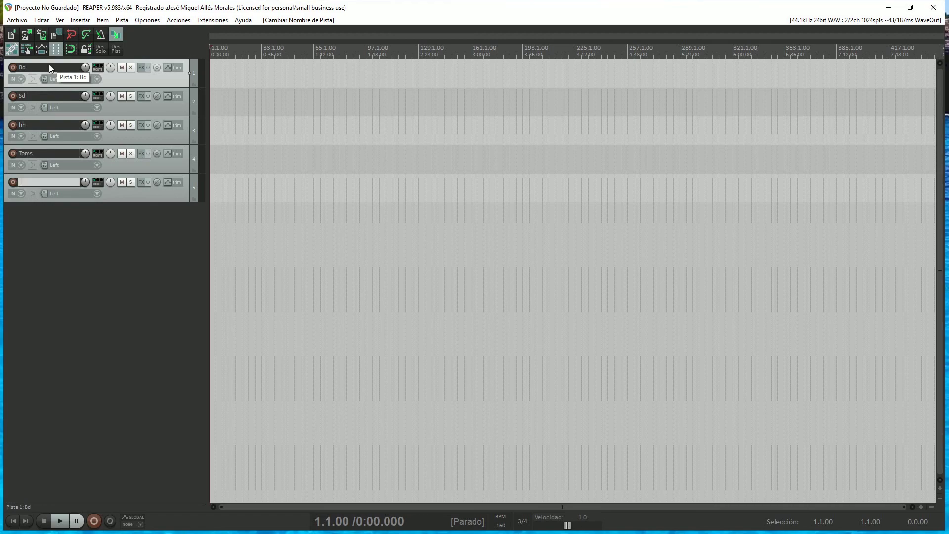
{"action": "type", "text": "Platos"}
{"action": "key", "text": "Return"}
{"action": "left_click", "coordinate": [86, 261]}
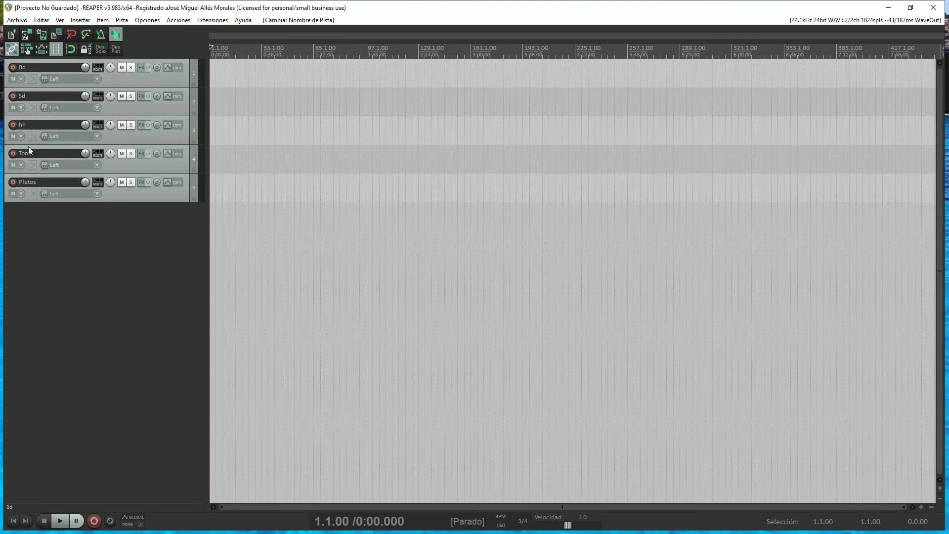
Arm and disarm the Bd track for recording, and look at its mono input options while keeping its input unchanged.
{"action": "left_click", "coordinate": [131, 85]}
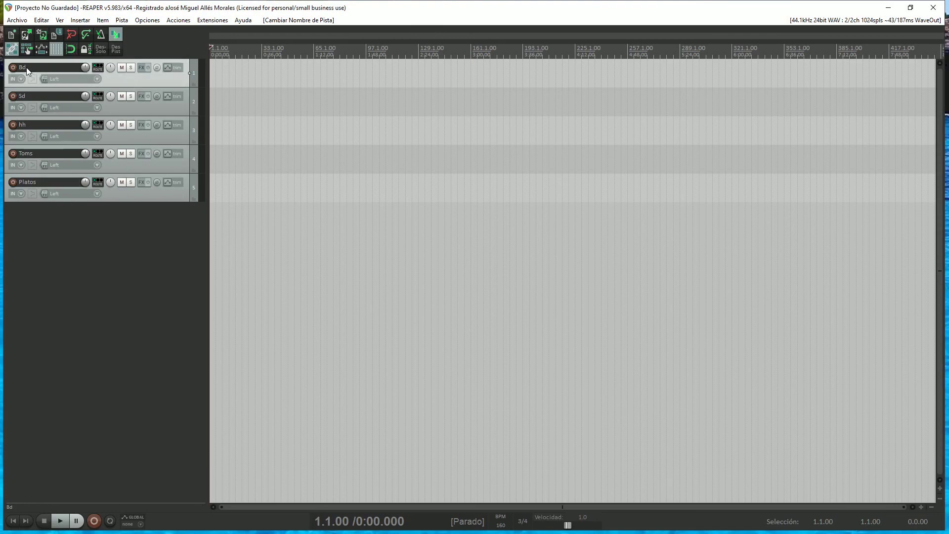
{"action": "left_click", "coordinate": [12, 69]}
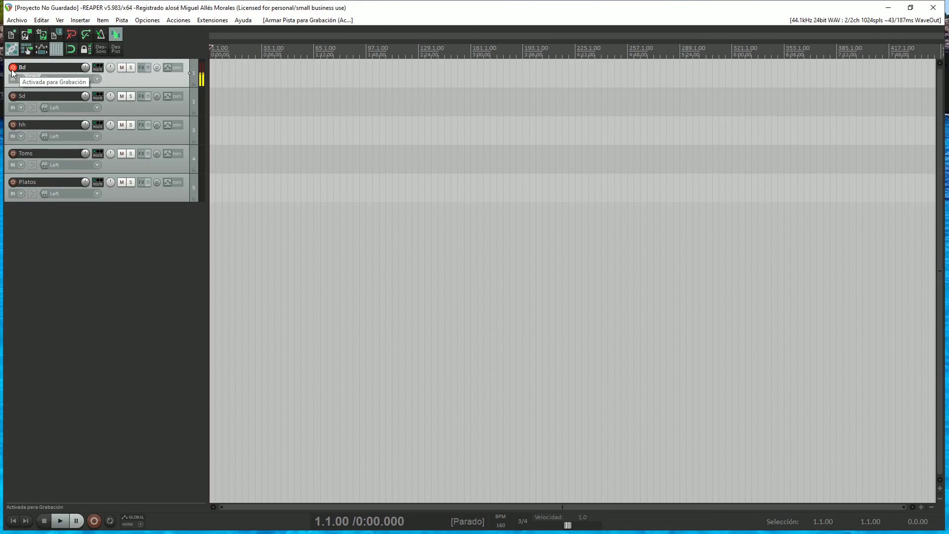
{"action": "left_click", "coordinate": [13, 69]}
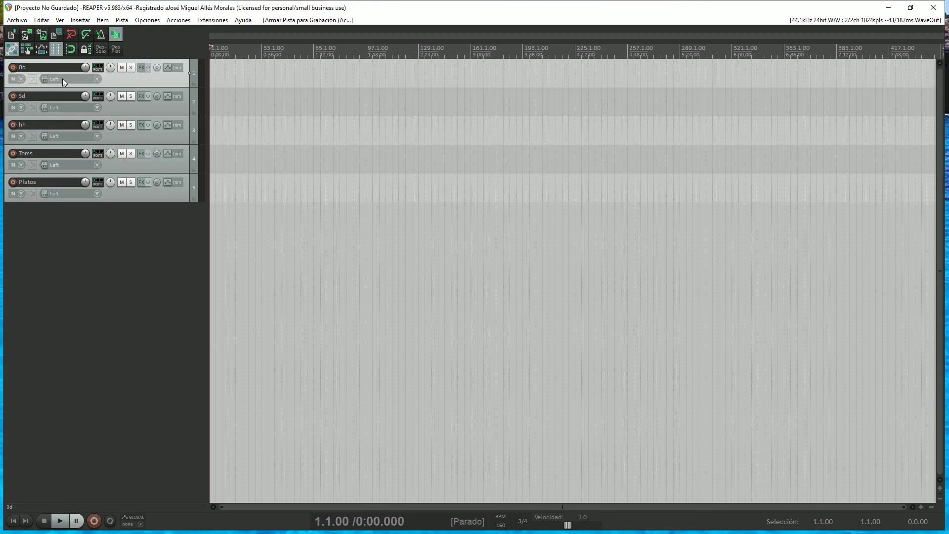
{"action": "left_click", "coordinate": [72, 79]}
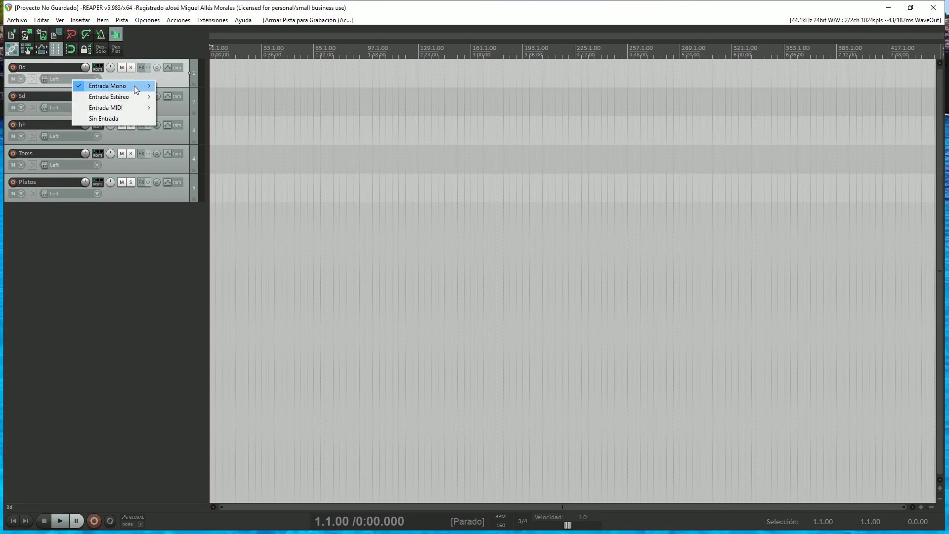
{"action": "mouse_move", "coordinate": [134, 85]}
{"action": "left_click", "coordinate": [165, 86]}
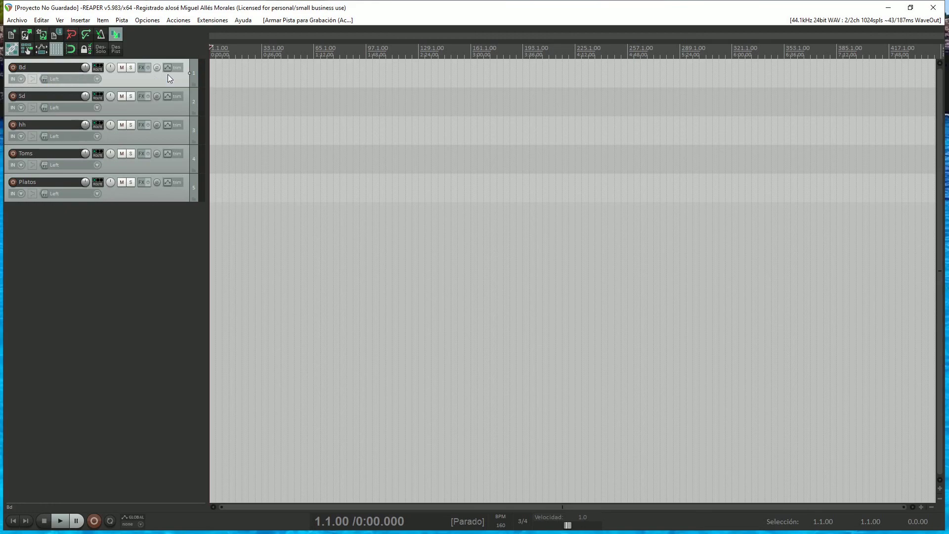
Toggle the record arming of the Bd track, leave it armed and start recording.
{"action": "left_click", "coordinate": [13, 68]}
{"action": "left_click", "coordinate": [13, 68]}
{"action": "left_click", "coordinate": [14, 68]}
{"action": "left_click", "coordinate": [13, 67]}
{"action": "left_click", "coordinate": [14, 67]}
{"action": "left_click", "coordinate": [96, 521]}
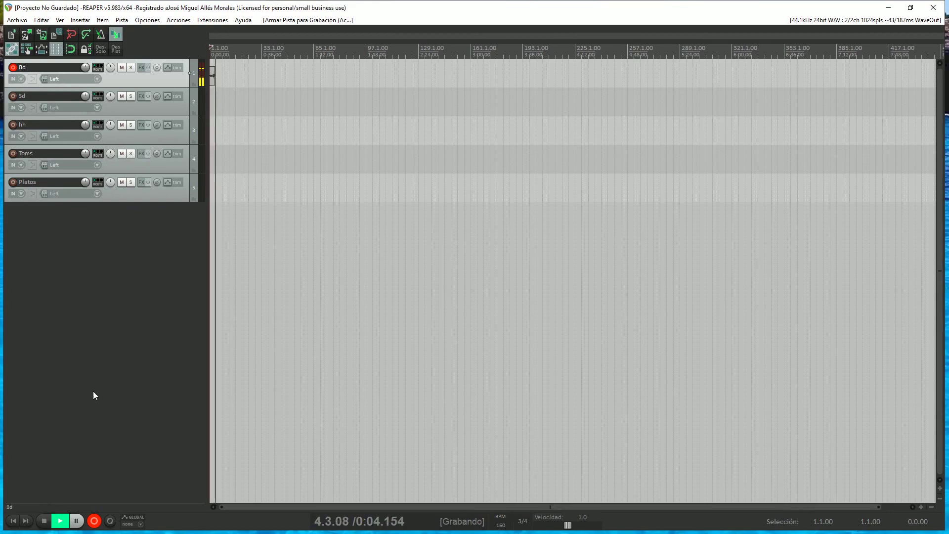
Stop the recording, delete all recorded files and disarm the Bd track.
{"action": "left_click", "coordinate": [44, 521]}
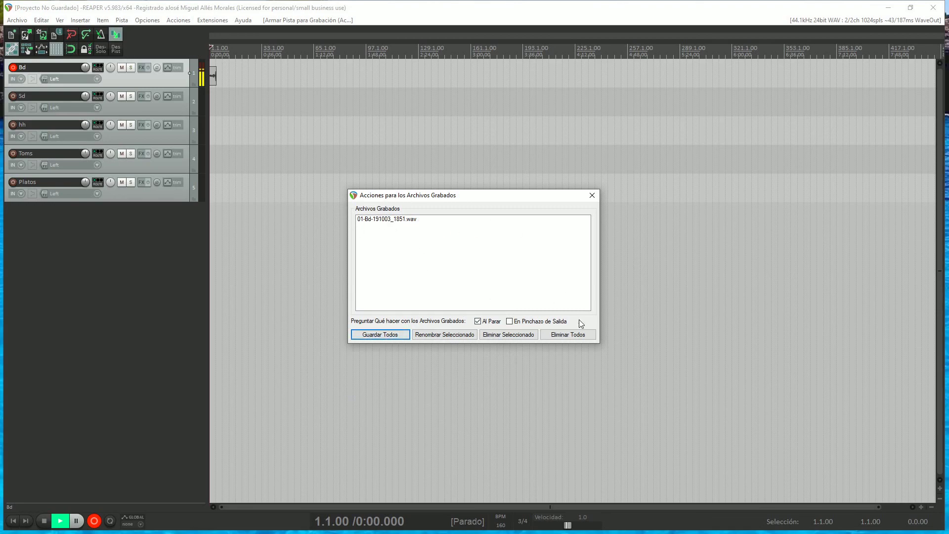
{"action": "left_click", "coordinate": [575, 334]}
{"action": "left_click", "coordinate": [458, 300]}
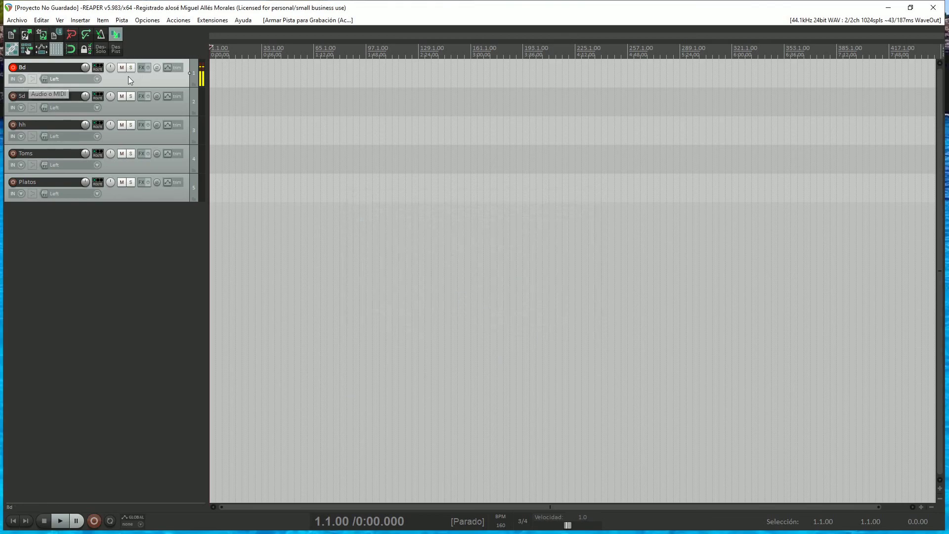
{"action": "left_click", "coordinate": [13, 68]}
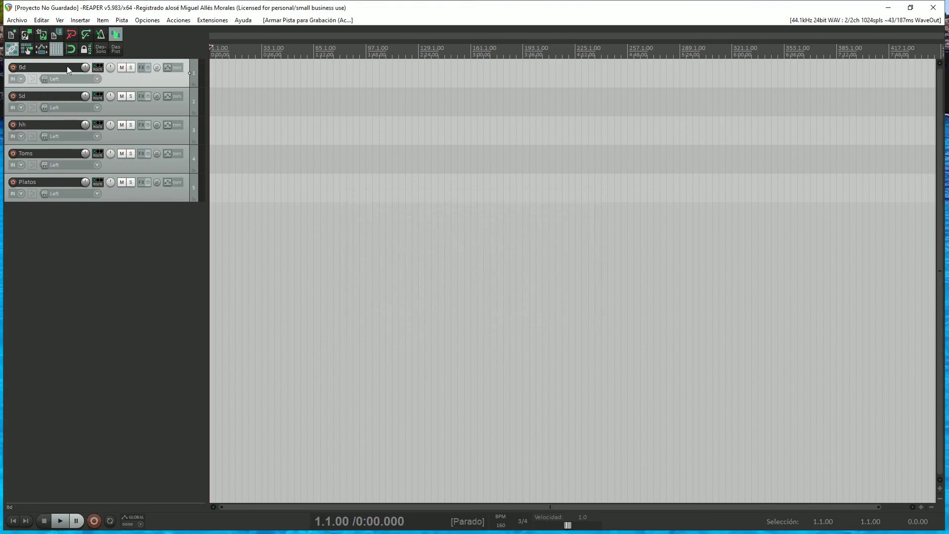
Try the volume and pan controls of the Bd track with the mixer shown, and hide the mixer again.
{"action": "left_click_drag", "start_coordinate": [85, 67], "coordinate": [110, 66]}
{"action": "key", "text": "ctrl+m"}
{"action": "left_click_drag", "start_coordinate": [85, 416], "coordinate": [85, 416]}
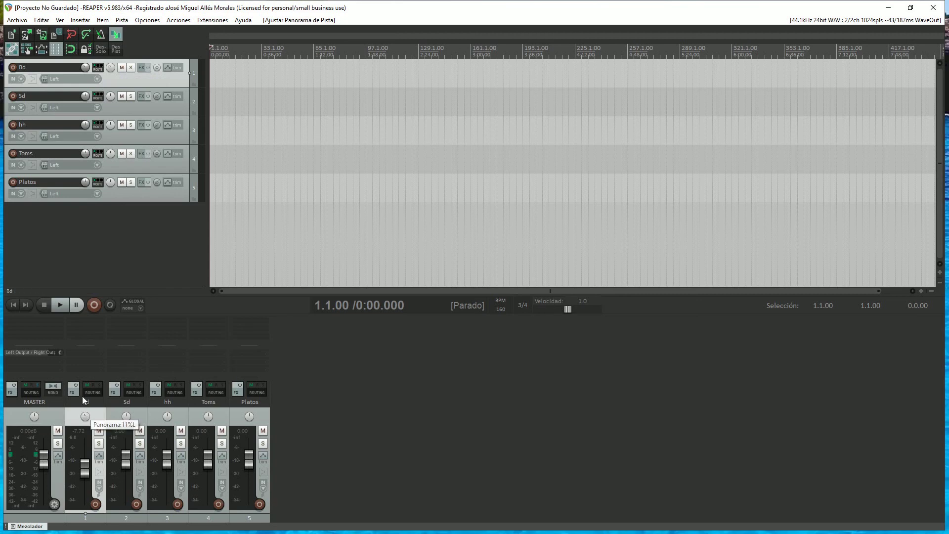
{"action": "key", "text": "ctrl+m"}
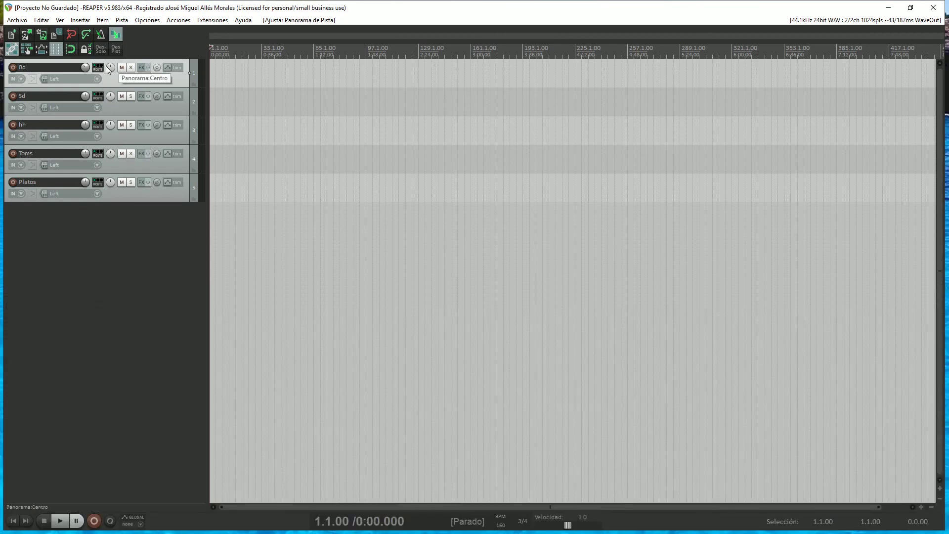
{"action": "left_click", "coordinate": [86, 67]}
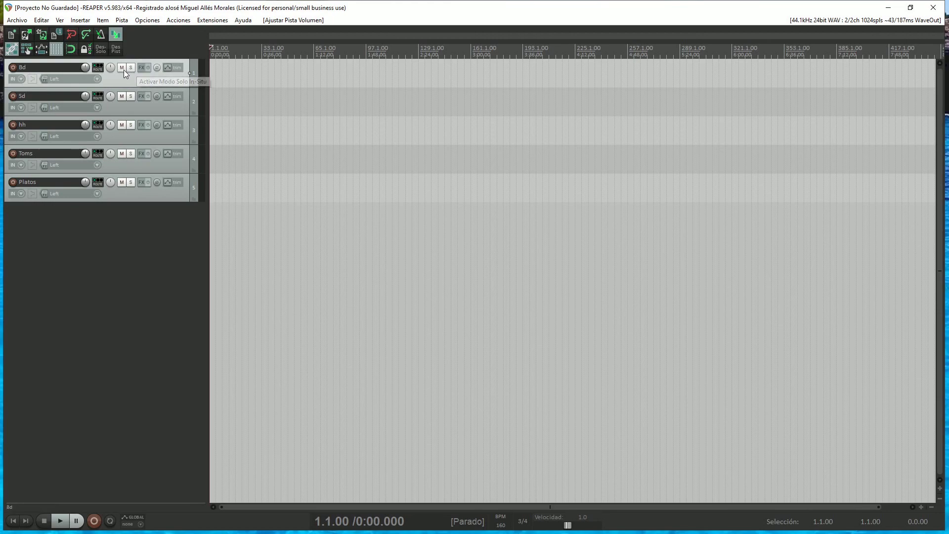
Toggle mute and solo on the Bd track, each on and back off.
{"action": "left_click", "coordinate": [123, 70]}
{"action": "left_click", "coordinate": [124, 70]}
{"action": "left_click", "coordinate": [130, 69]}
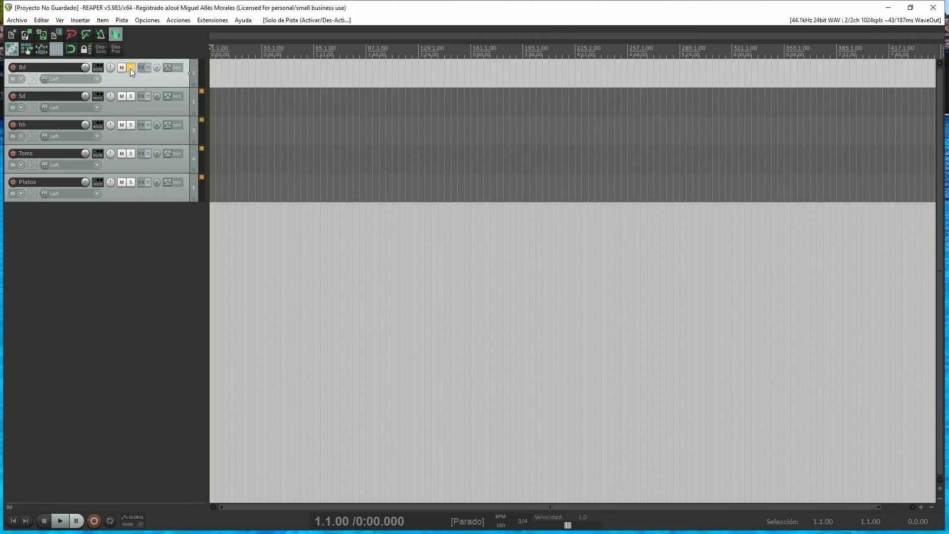
{"action": "left_click", "coordinate": [129, 69]}
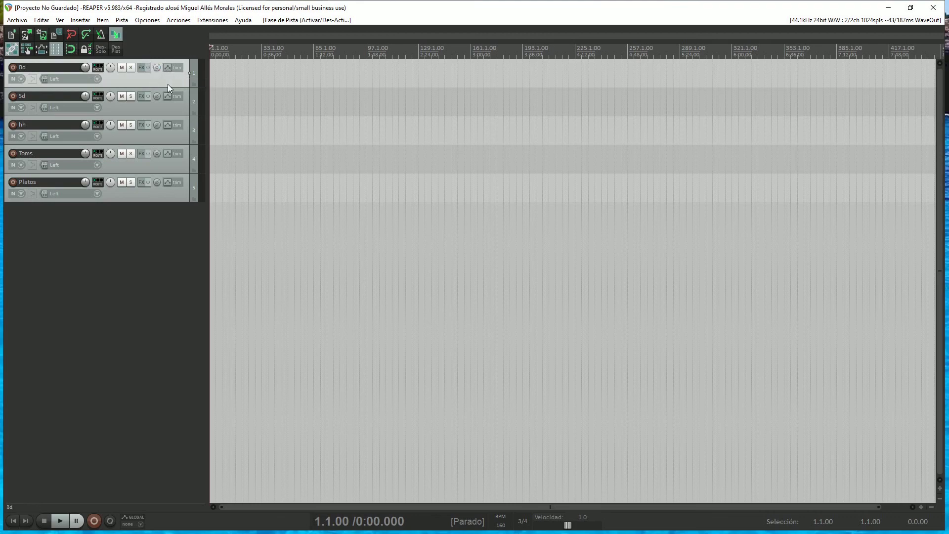
View the Bd track's envelope list and its recording mode options, closing both without changes.
{"action": "left_click", "coordinate": [170, 70]}
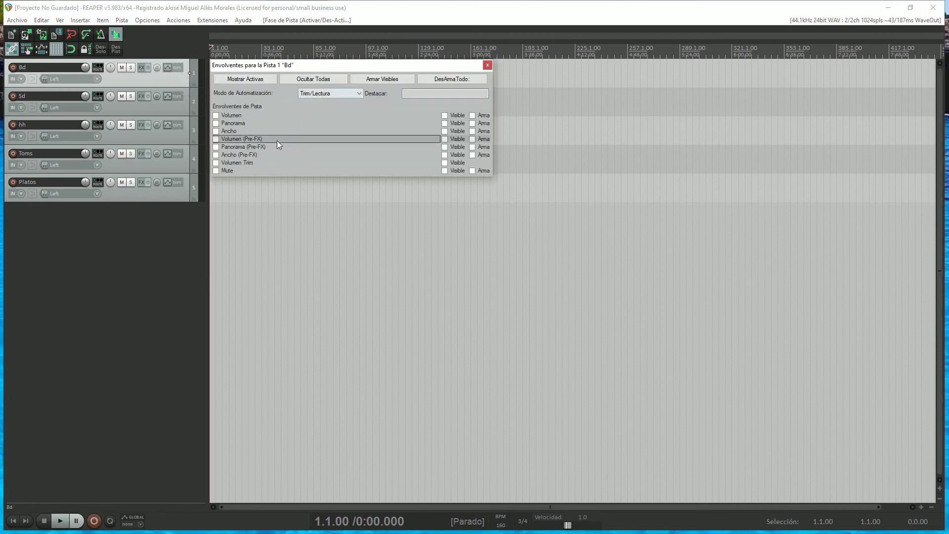
{"action": "left_click", "coordinate": [488, 65]}
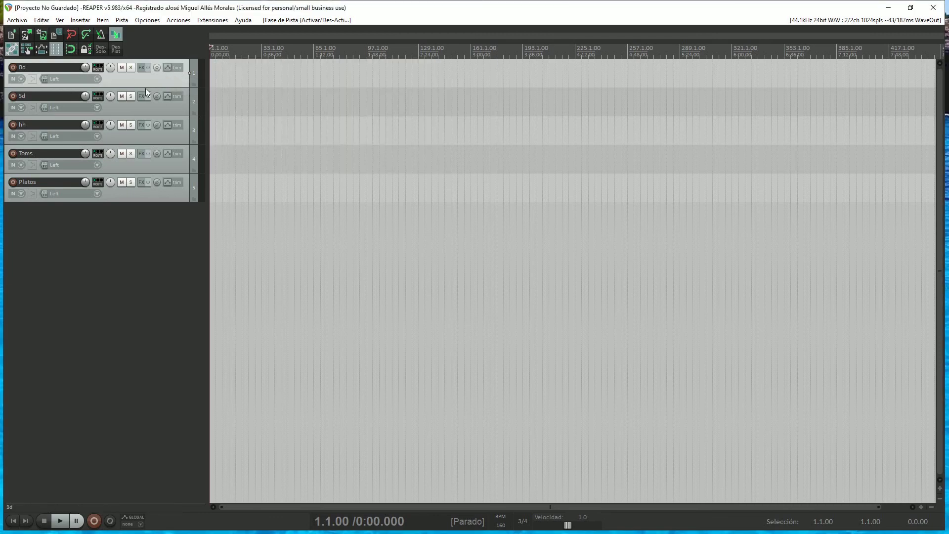
{"action": "left_click", "coordinate": [20, 80]}
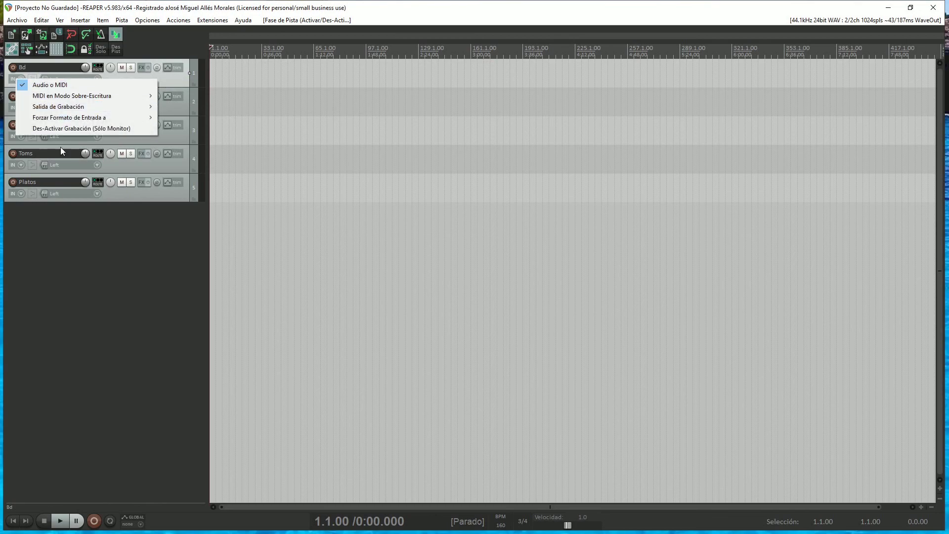
{"action": "left_click", "coordinate": [112, 239]}
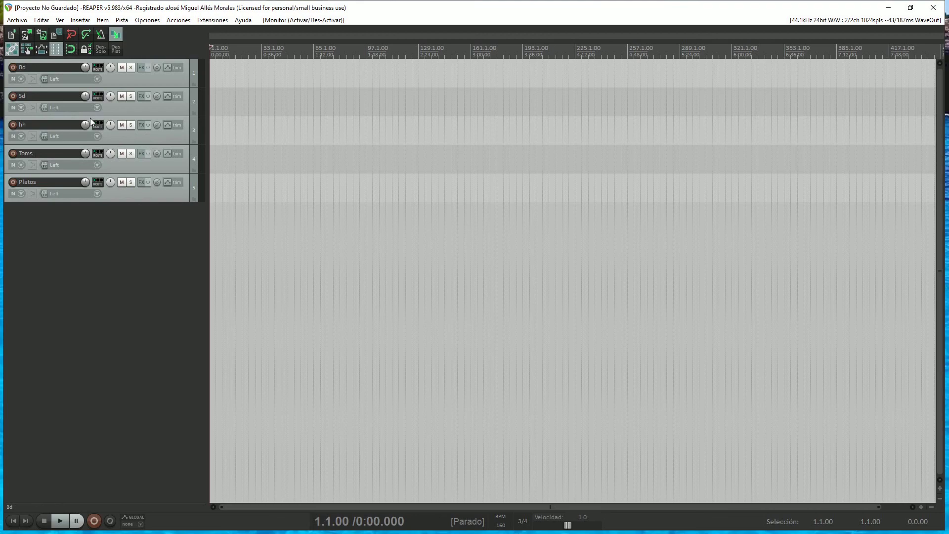
Cycle the record monitoring of the Bd track and look over its mono and stereo input options without picking one.
{"action": "left_click", "coordinate": [31, 81]}
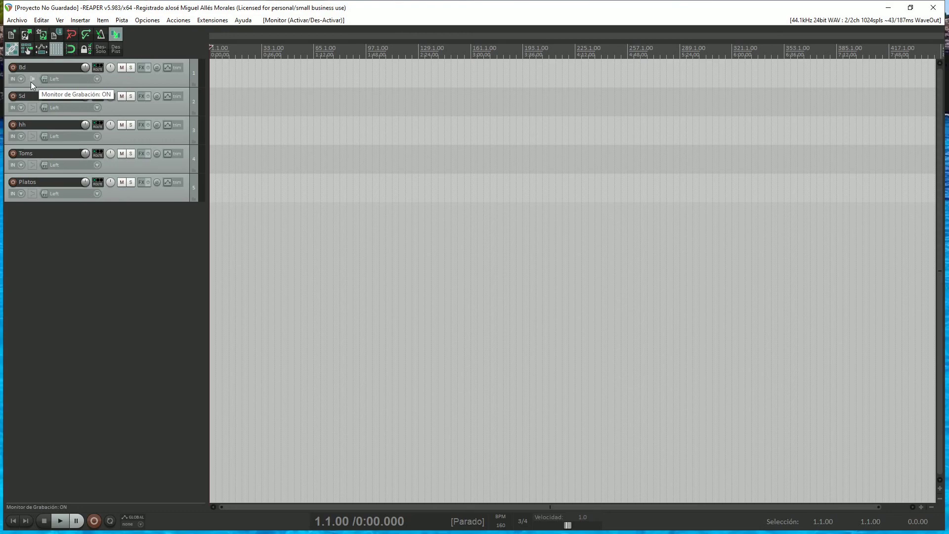
{"action": "left_click", "coordinate": [32, 85]}
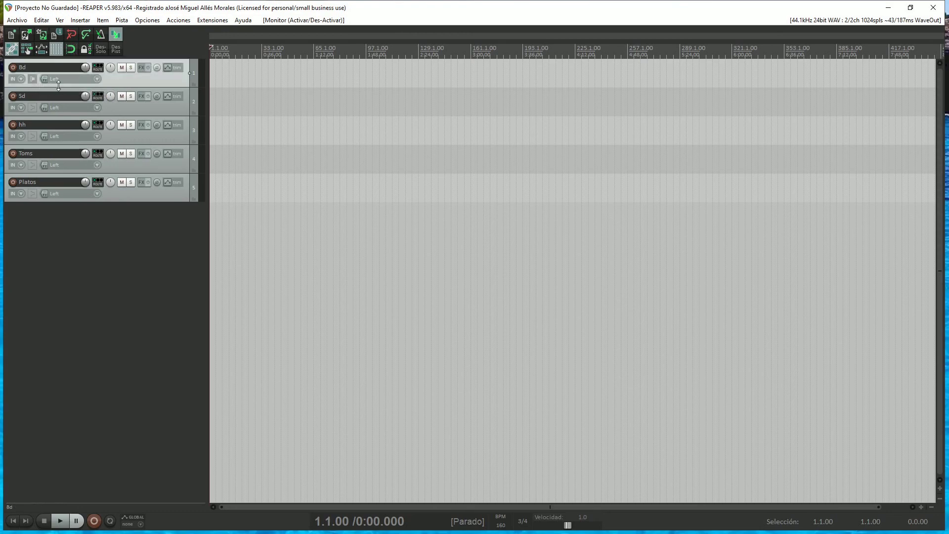
{"action": "left_click", "coordinate": [85, 79]}
{"action": "mouse_move", "coordinate": [150, 85]}
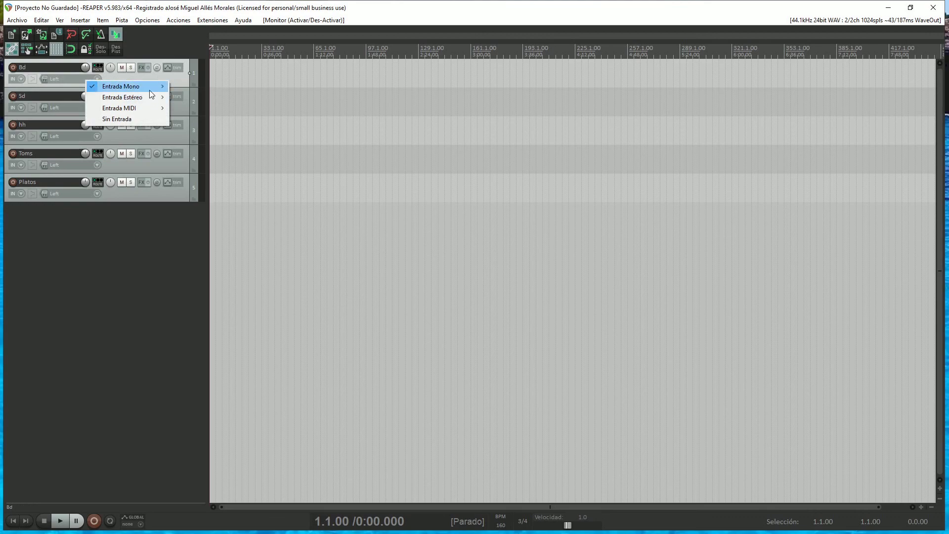
{"action": "mouse_move", "coordinate": [120, 87]}
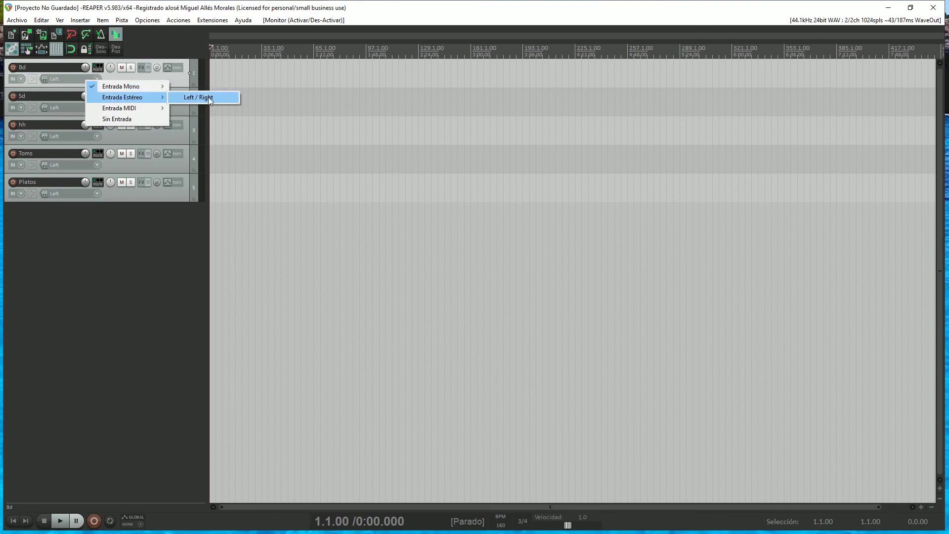
{"action": "left_click", "coordinate": [193, 222]}
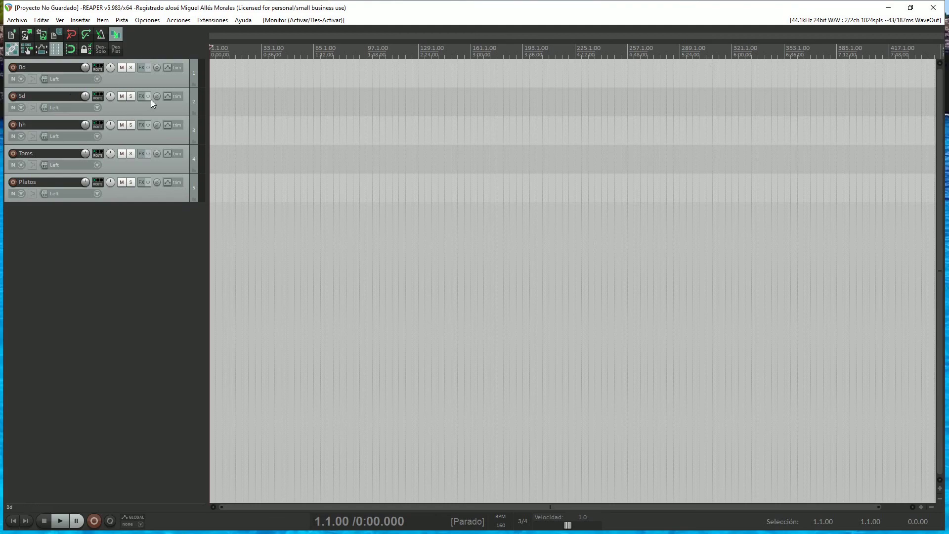
{"action": "left_click", "coordinate": [89, 82]}
{"action": "mouse_move", "coordinate": [123, 92]}
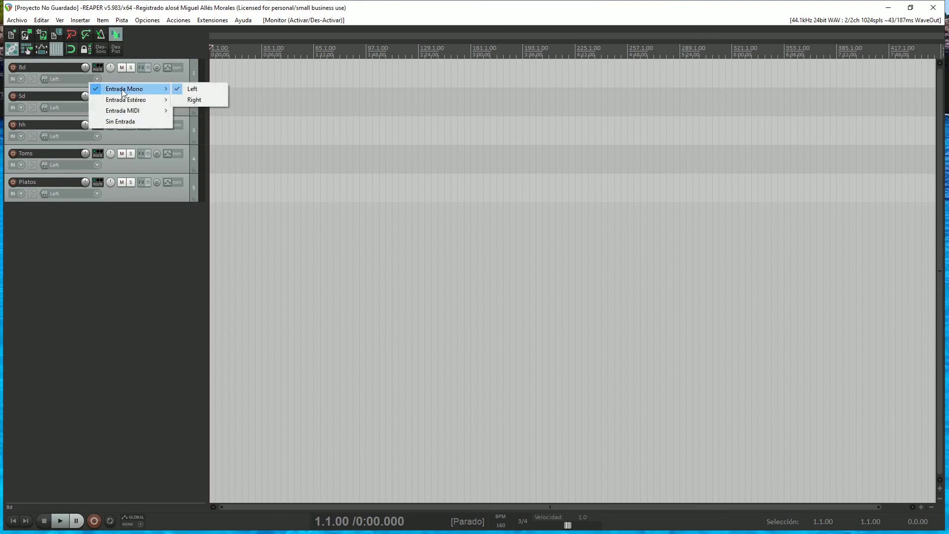
{"action": "left_click", "coordinate": [47, 72]}
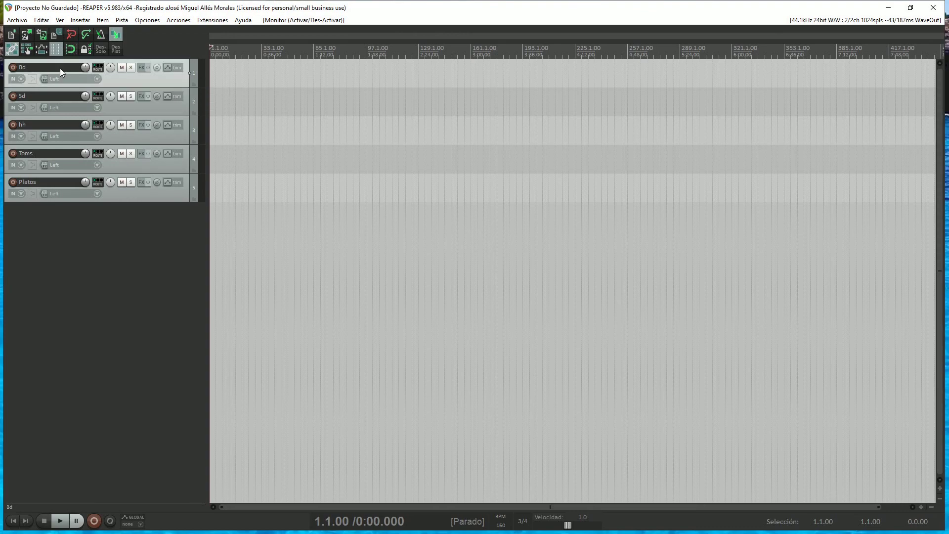
Keep Bd on the mono Left input, set the Sd track's input to mono Right and arm both tracks for recording.
{"action": "left_click", "coordinate": [67, 77]}
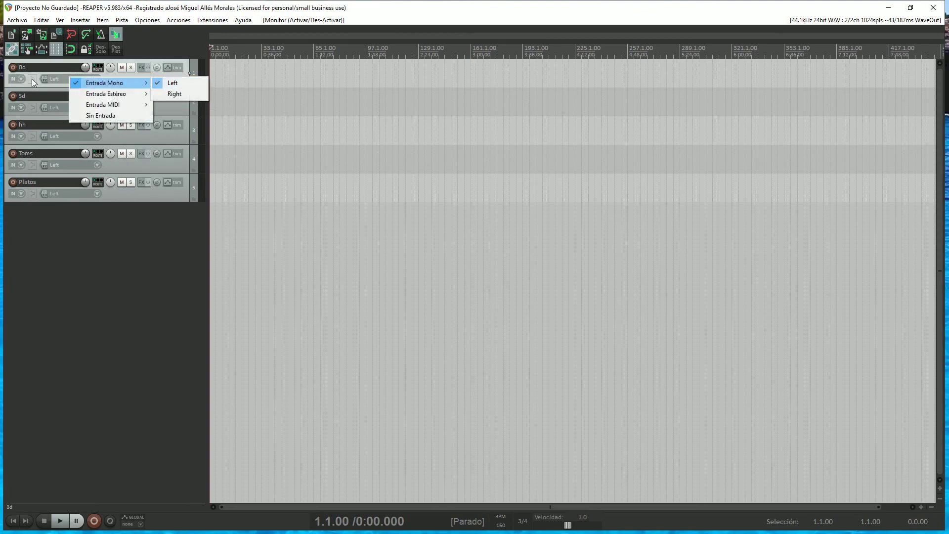
{"action": "left_click", "coordinate": [46, 102]}
{"action": "left_click", "coordinate": [56, 108]}
{"action": "mouse_move", "coordinate": [99, 112]}
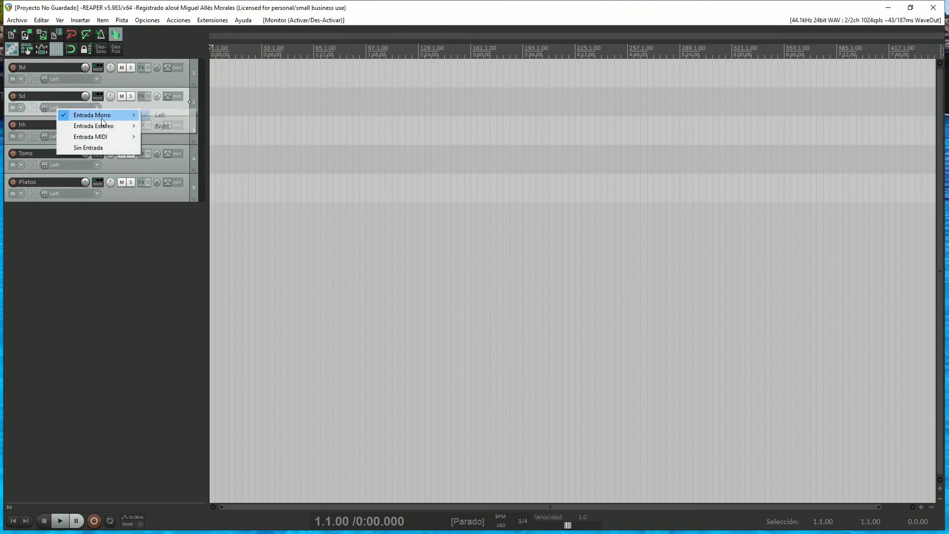
{"action": "left_click", "coordinate": [172, 125]}
{"action": "left_click", "coordinate": [13, 96]}
{"action": "left_click", "coordinate": [13, 67]}
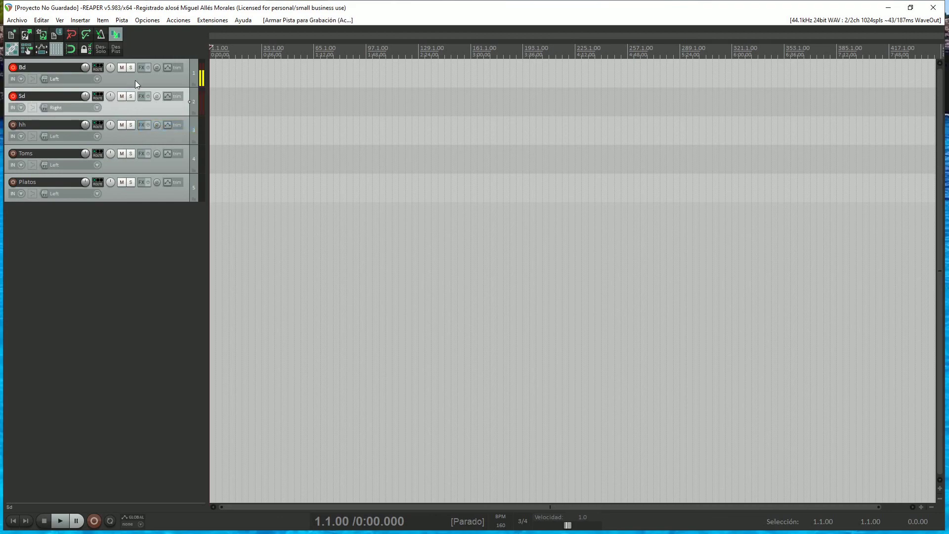
Disarm recording on the Sd and Bd tracks, select Bd and make its track slightly taller.
{"action": "left_click", "coordinate": [13, 96]}
{"action": "left_click", "coordinate": [13, 67]}
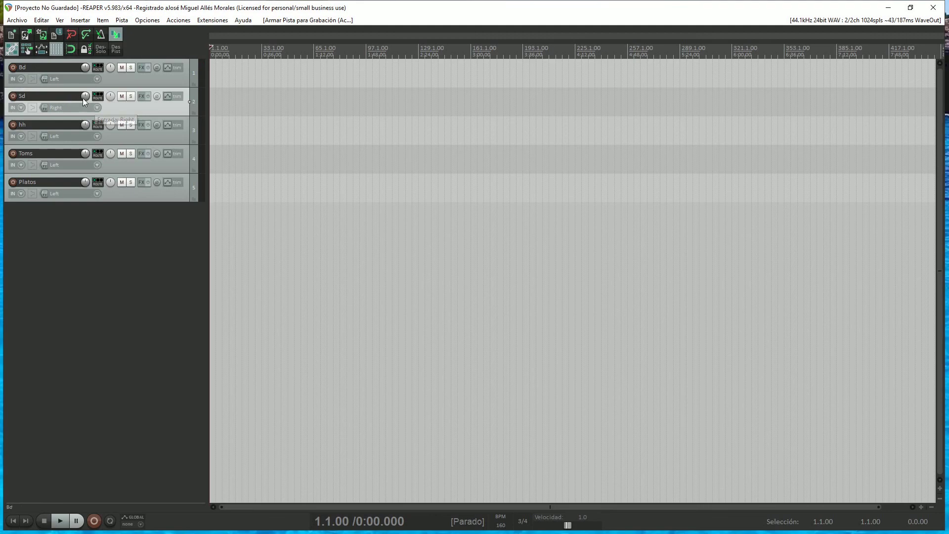
{"action": "left_click", "coordinate": [134, 81]}
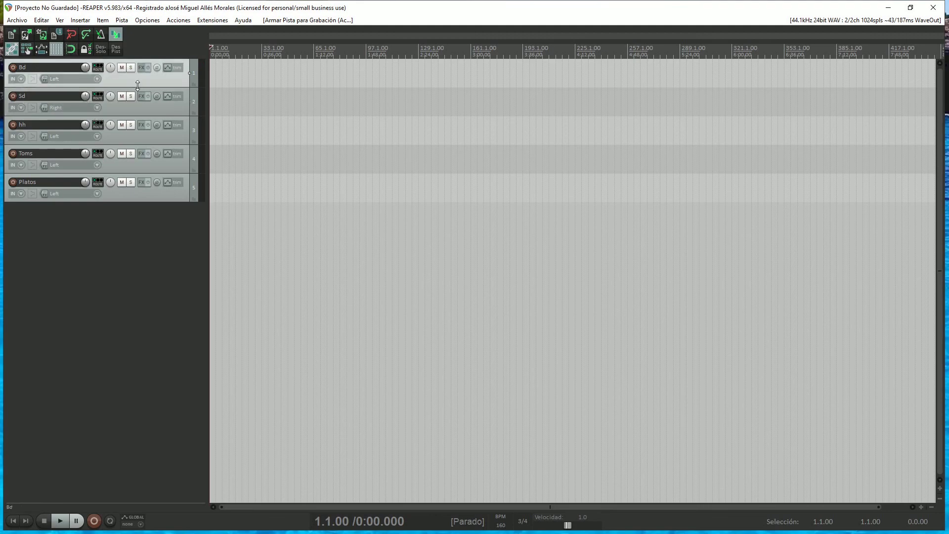
{"action": "left_click_drag", "start_coordinate": [143, 87], "coordinate": [126, 78]}
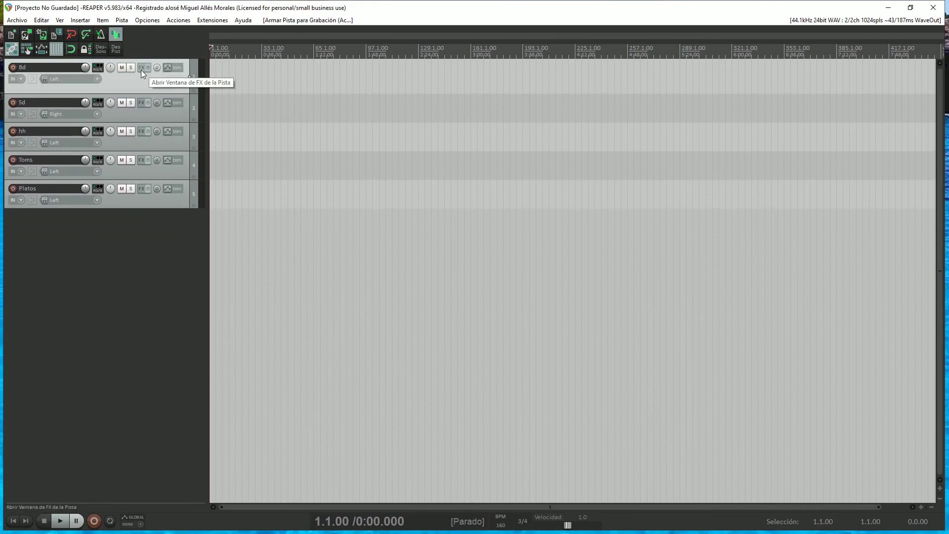
Open the Bd track's effects browser and look through the plugin lists for all plugins, VST, JS and Cockos.
{"action": "left_click", "coordinate": [141, 70]}
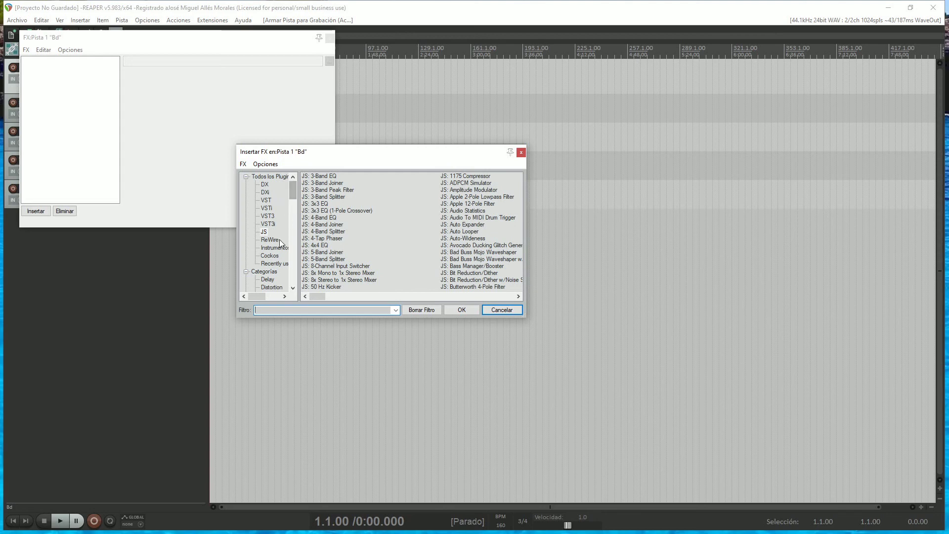
{"action": "left_click_drag", "start_coordinate": [299, 257], "coordinate": [315, 257]}
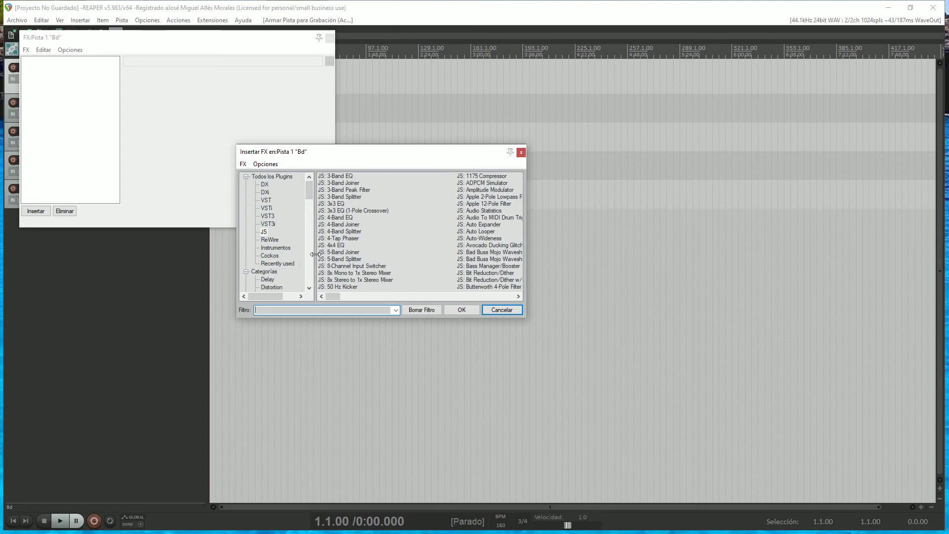
{"action": "left_click", "coordinate": [274, 177]}
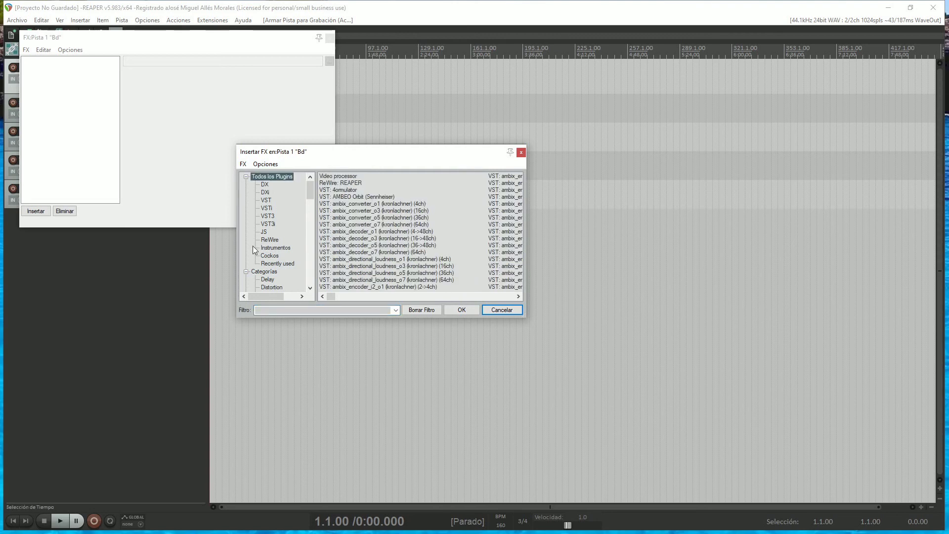
{"action": "scroll", "coordinate": [307, 191], "scroll_direction": "down", "scroll_amount": 2}
{"action": "scroll", "coordinate": [313, 195], "scroll_direction": "up", "scroll_amount": 2}
{"action": "left_click", "coordinate": [266, 200]}
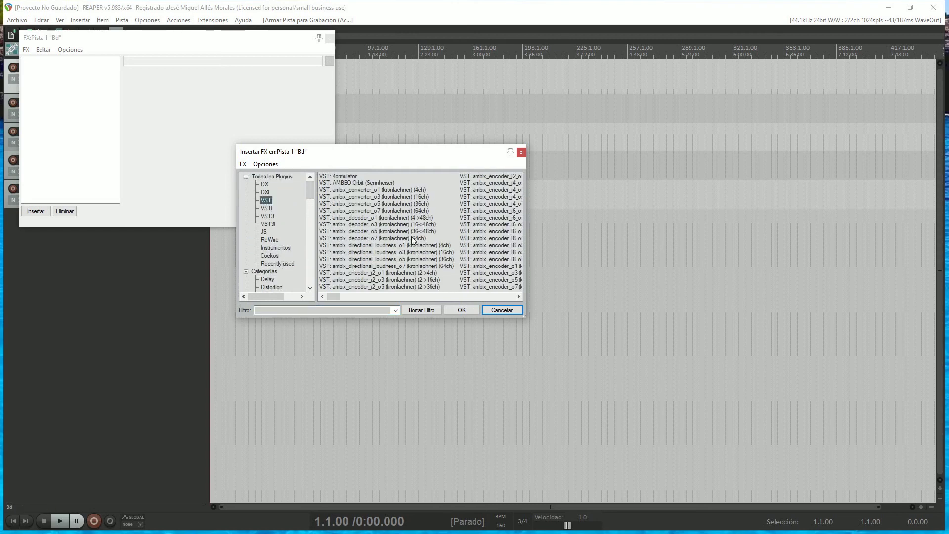
{"action": "left_click", "coordinate": [357, 296]}
{"action": "left_click_drag", "start_coordinate": [357, 297], "coordinate": [329, 295]}
{"action": "left_click", "coordinate": [264, 232]}
{"action": "left_click", "coordinate": [267, 256]}
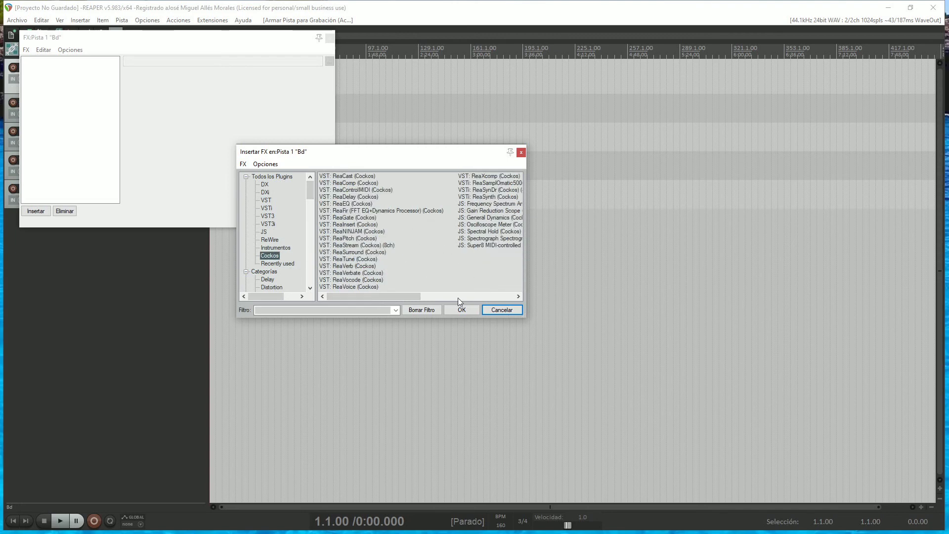
Examine the Cockos plugins one by one, including ReaComp, ReaEQ, ReaGate, ReaPitch, ReaTune, ReaVerbate, ReaXcomp and ReaSamplOmatic5000, without inserting any.
{"action": "left_click", "coordinate": [360, 183]}
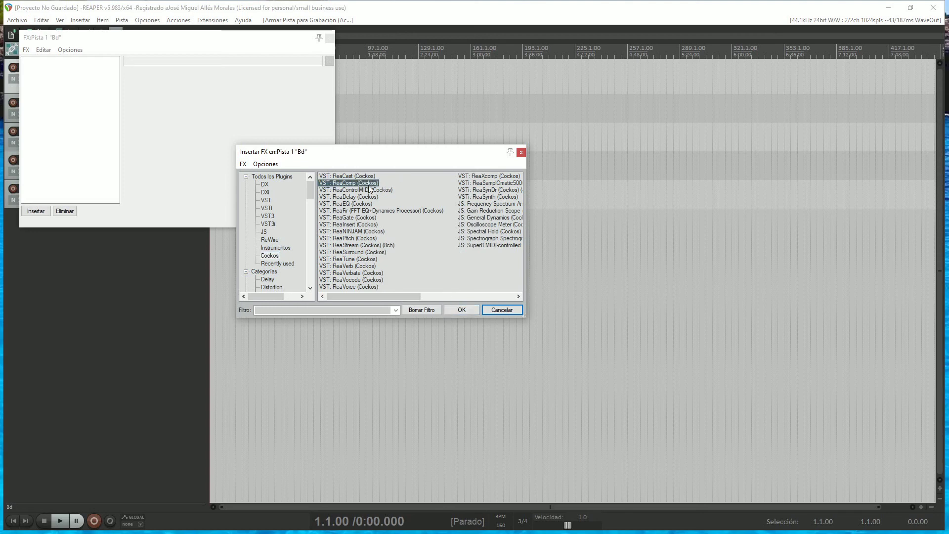
{"action": "left_click", "coordinate": [374, 197]}
{"action": "left_click", "coordinate": [363, 204]}
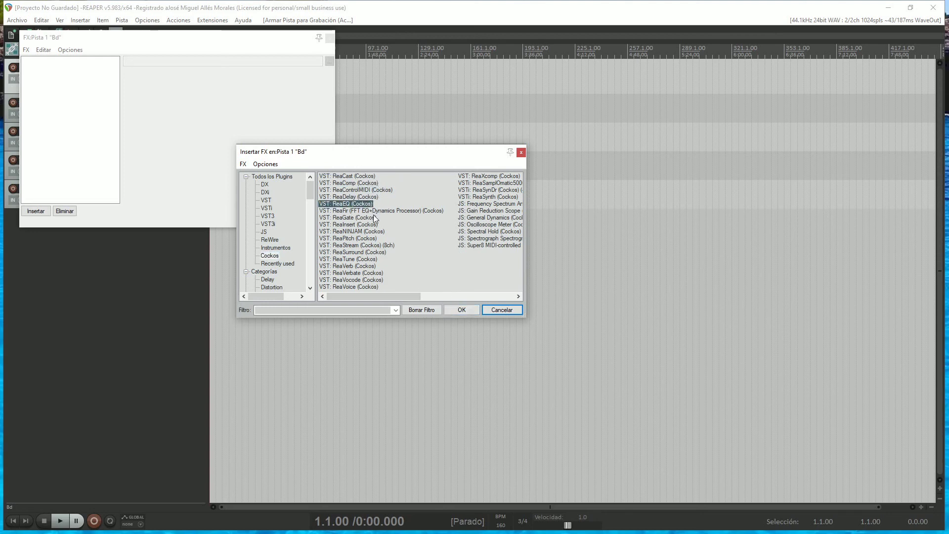
{"action": "left_click", "coordinate": [373, 218]}
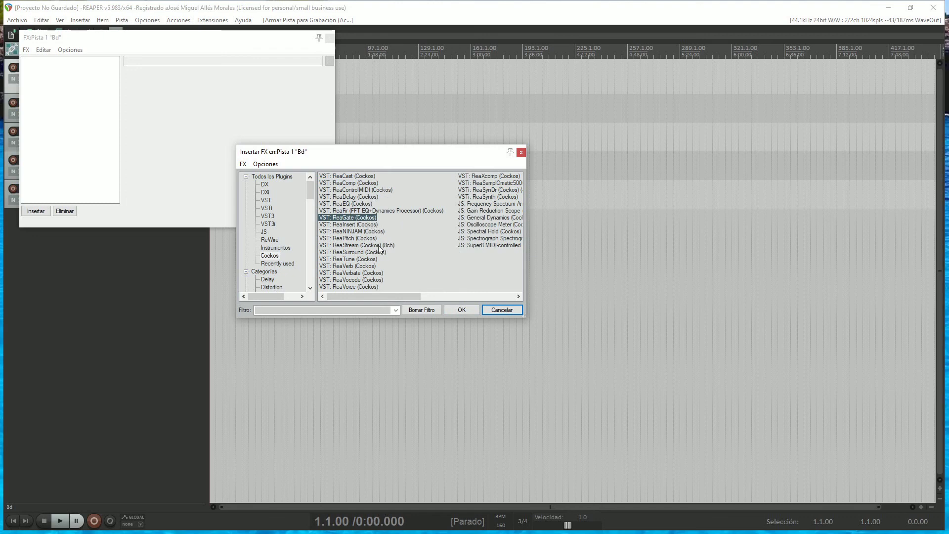
{"action": "left_click", "coordinate": [366, 239]}
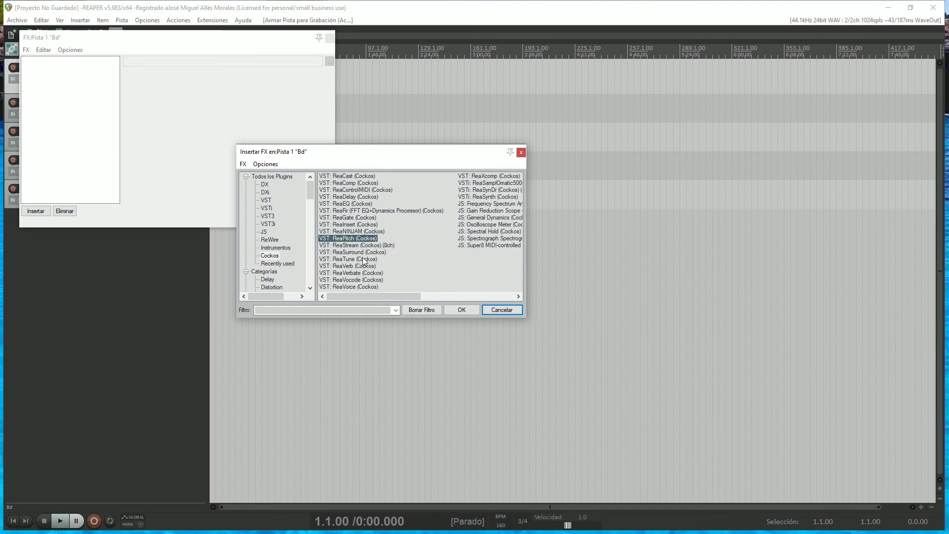
{"action": "left_click", "coordinate": [364, 260]}
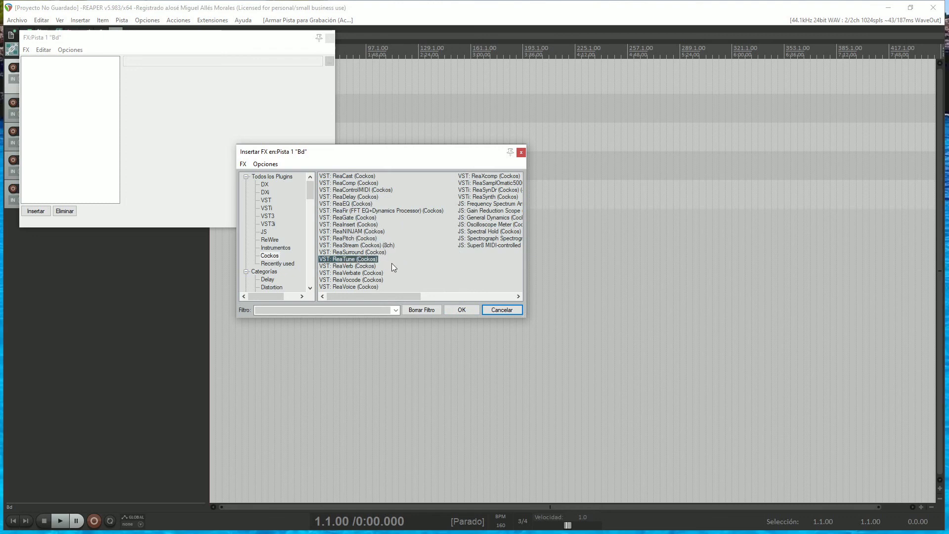
{"action": "left_click", "coordinate": [361, 266]}
{"action": "left_click", "coordinate": [371, 274]}
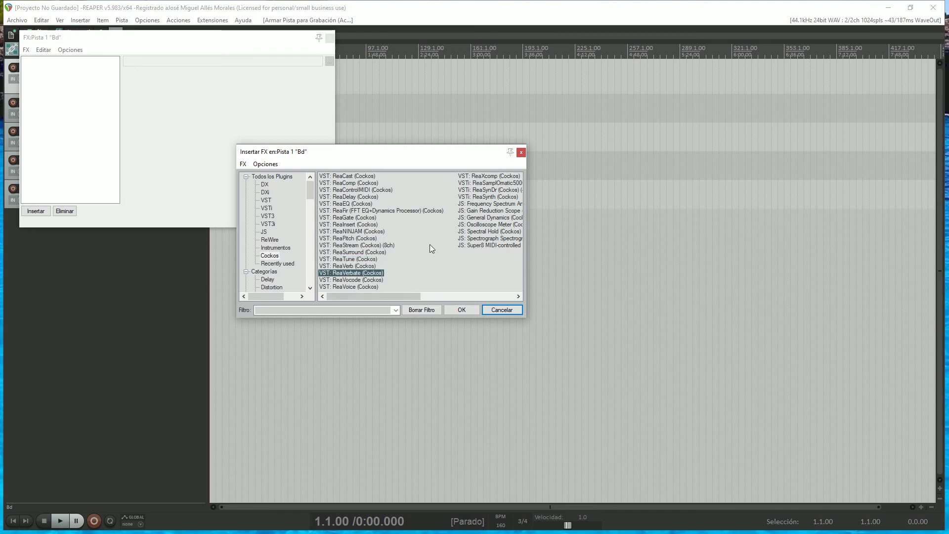
{"action": "left_click", "coordinate": [494, 177]}
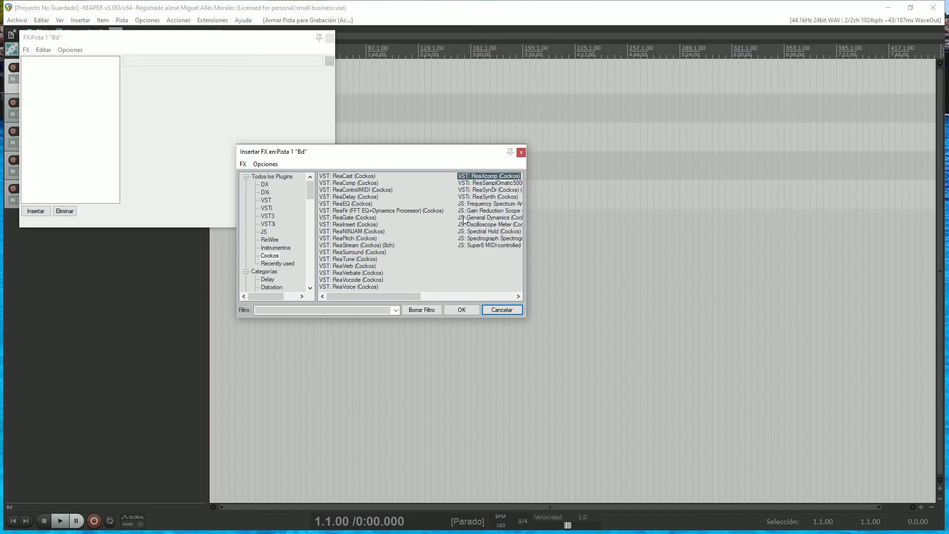
{"action": "left_click", "coordinate": [504, 184]}
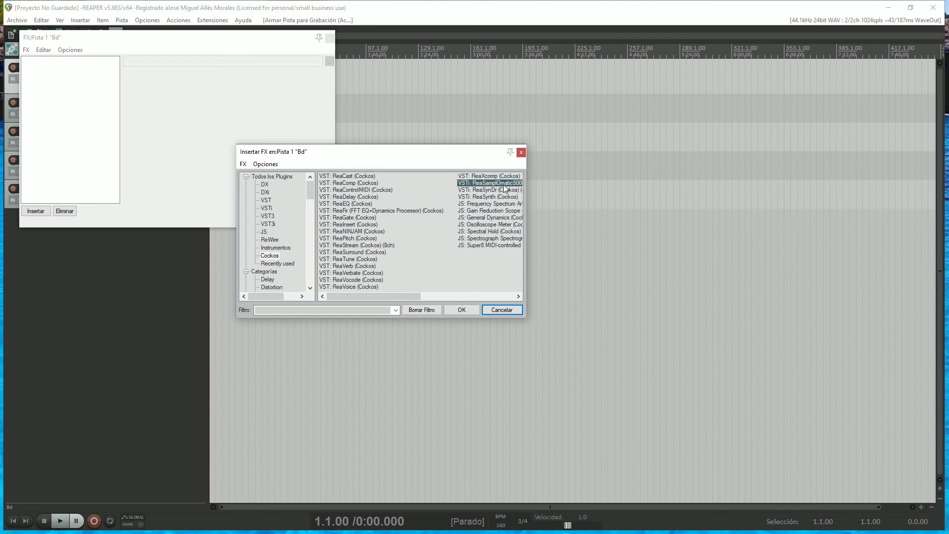
{"action": "left_click", "coordinate": [441, 261]}
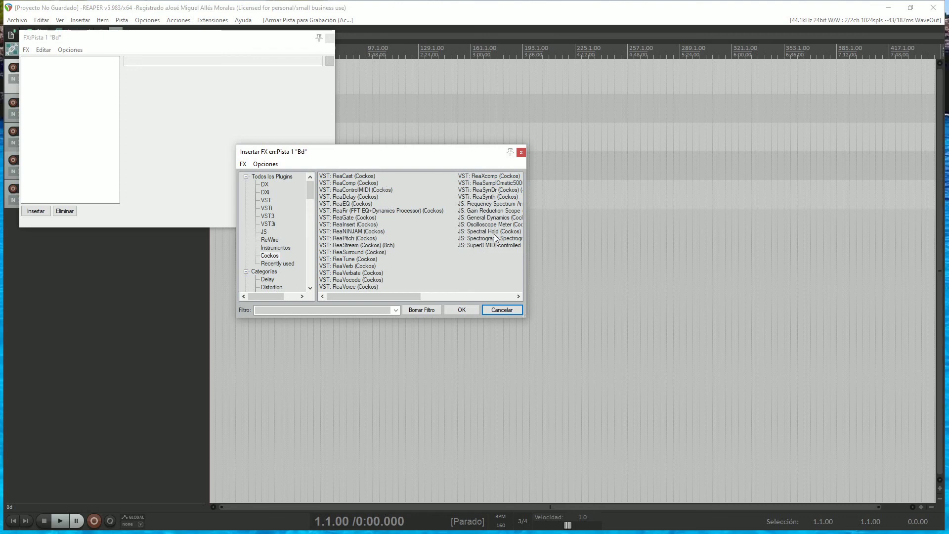
Glance at the instrument plugins, return to the Cockos list and insert ReaEQ on the Bd track.
{"action": "left_click", "coordinate": [272, 253]}
{"action": "key", "text": "Home"}
{"action": "key", "text": "Down"}
{"action": "key", "text": "Down"}
{"action": "key", "text": "Down"}
{"action": "key", "text": "Down"}
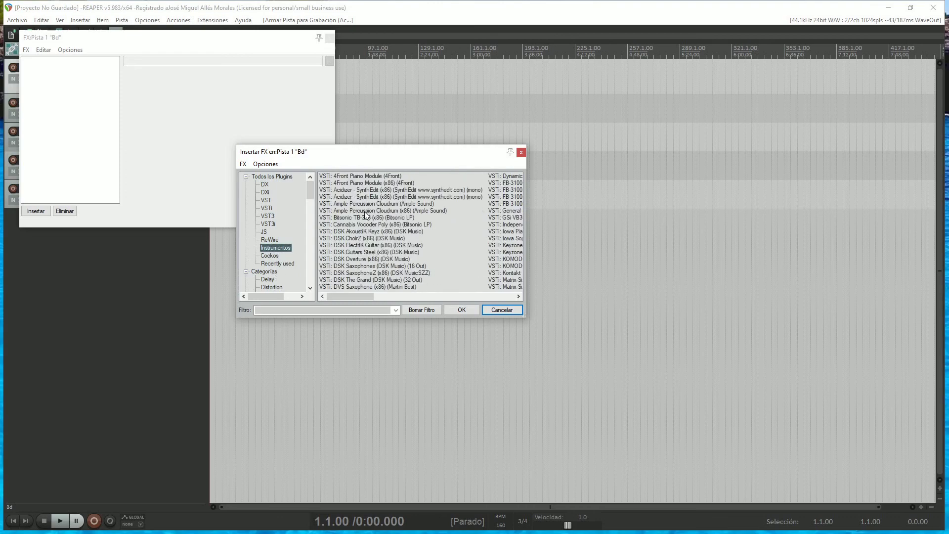
{"action": "left_click", "coordinate": [271, 255]}
{"action": "left_click", "coordinate": [405, 231]}
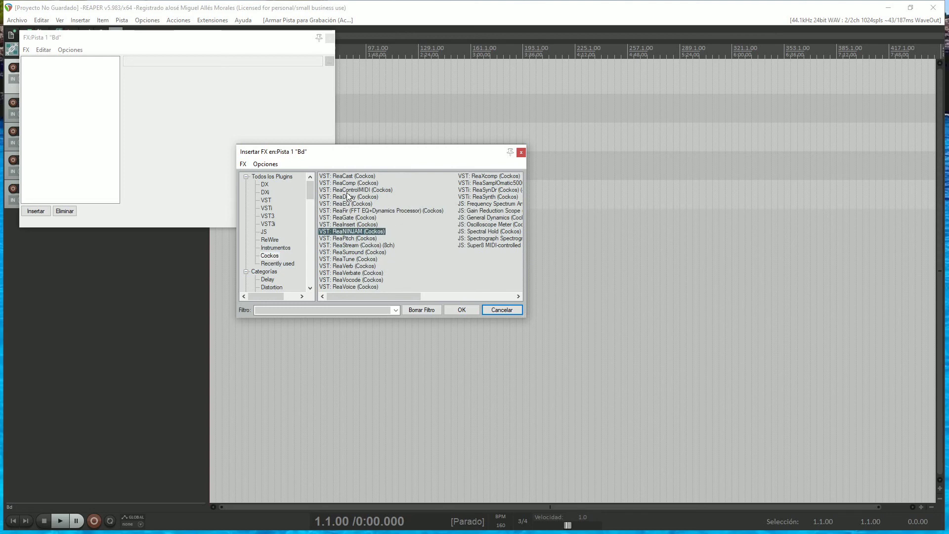
{"action": "double_click", "coordinate": [362, 204]}
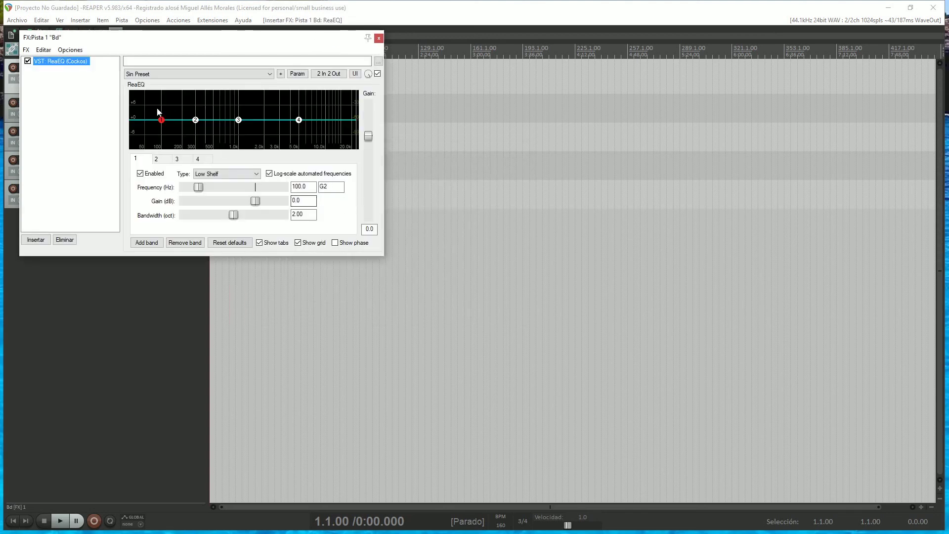
Try out ReaEQ by adding three bands and reshaping the curve, moving band 4 to about 4625 Hz at -5 dB.
{"action": "left_click_drag", "start_coordinate": [196, 119], "coordinate": [284, 127]}
{"action": "left_click", "coordinate": [146, 242]}
{"action": "left_click", "coordinate": [146, 242]}
{"action": "left_click", "coordinate": [146, 242]}
{"action": "left_click_drag", "start_coordinate": [225, 120], "coordinate": [295, 133]}
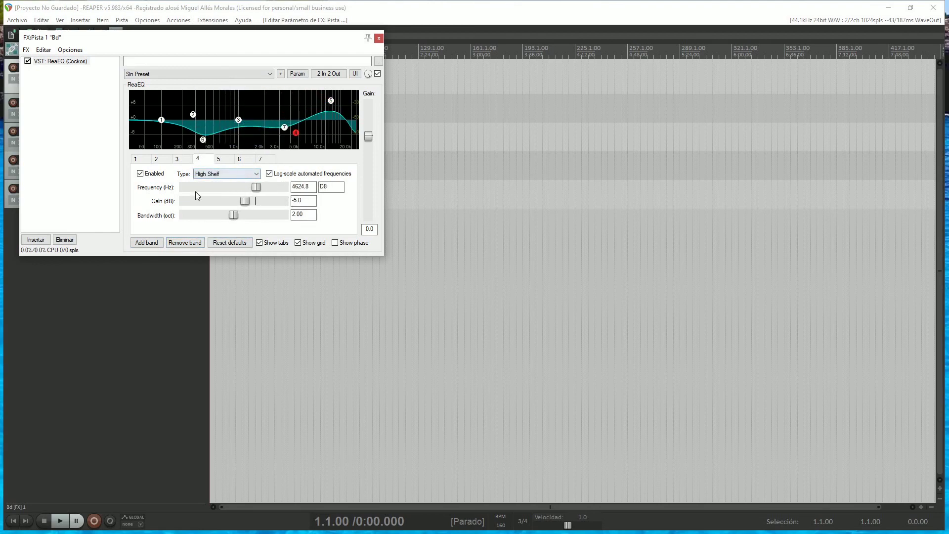
Remove bands from ReaEQ until only the band 1 low shelf is left.
{"action": "left_click", "coordinate": [182, 241]}
{"action": "left_click", "coordinate": [182, 242]}
{"action": "left_click", "coordinate": [182, 242]}
{"action": "left_click", "coordinate": [182, 241]}
{"action": "left_click", "coordinate": [183, 241]}
{"action": "left_click", "coordinate": [182, 241]}
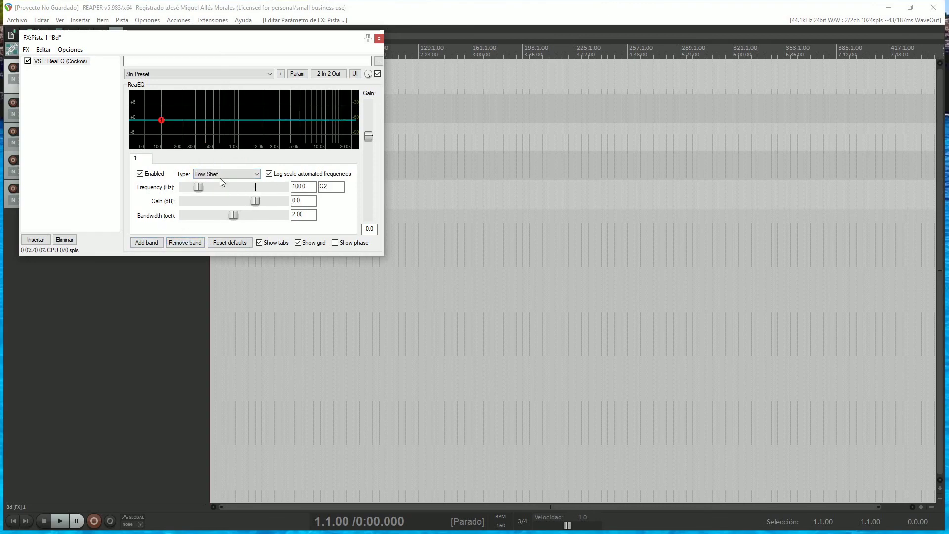
Try a full low cut with band 1, bring it to about 47.4 Hz and 0.2 dB, and move the effects window clear of the tracks.
{"action": "left_click_drag", "start_coordinate": [163, 128], "coordinate": [186, 221]}
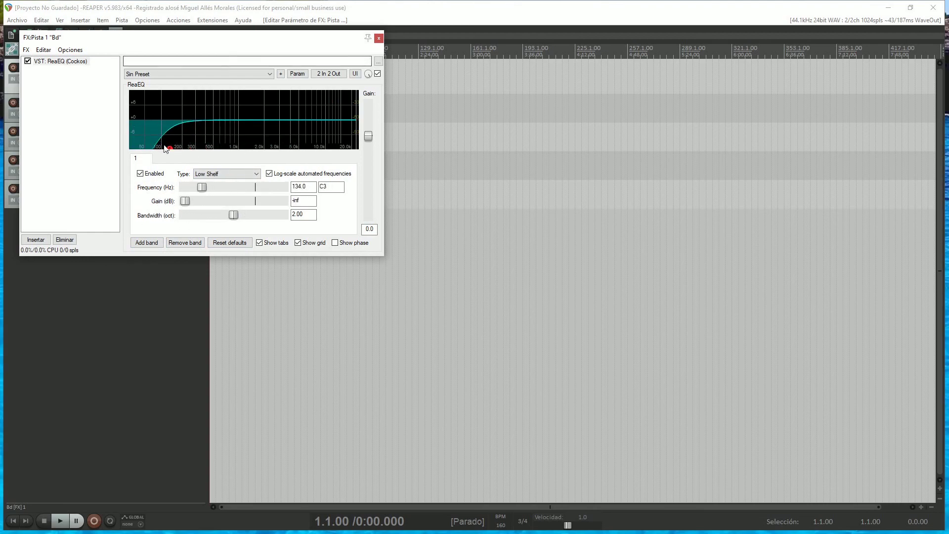
{"action": "left_click_drag", "start_coordinate": [170, 148], "coordinate": [143, 120]}
{"action": "left_click_drag", "start_coordinate": [161, 39], "coordinate": [514, 133]}
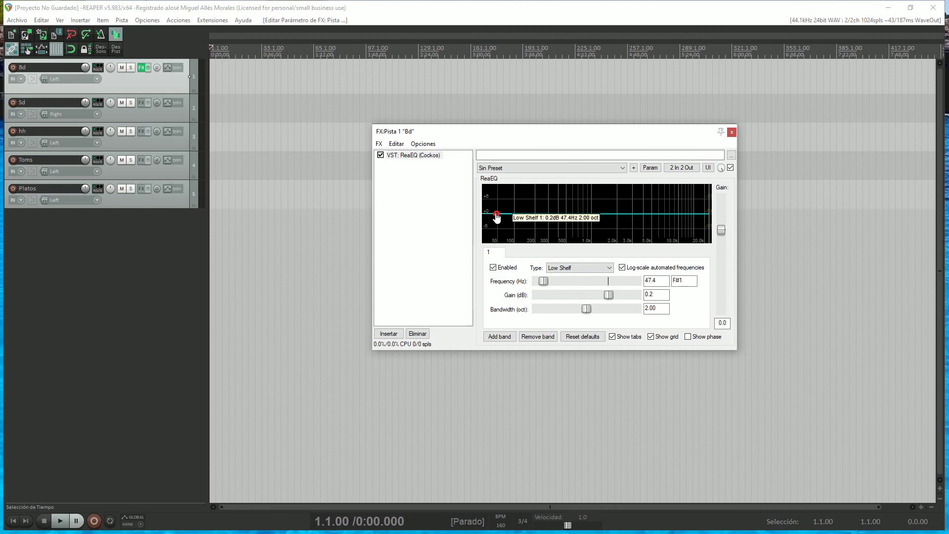
{"action": "left_click", "coordinate": [424, 167]}
{"action": "left_click_drag", "start_coordinate": [461, 131], "coordinate": [396, 128]}
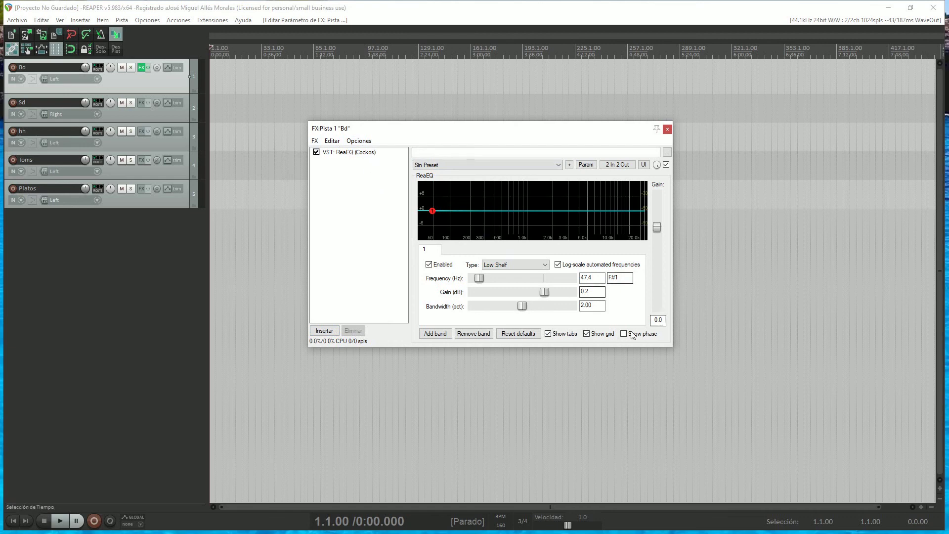
Filter all plugins by "comp" and insert ReaComp after ReaEQ on the Bd track.
{"action": "left_click", "coordinate": [350, 154]}
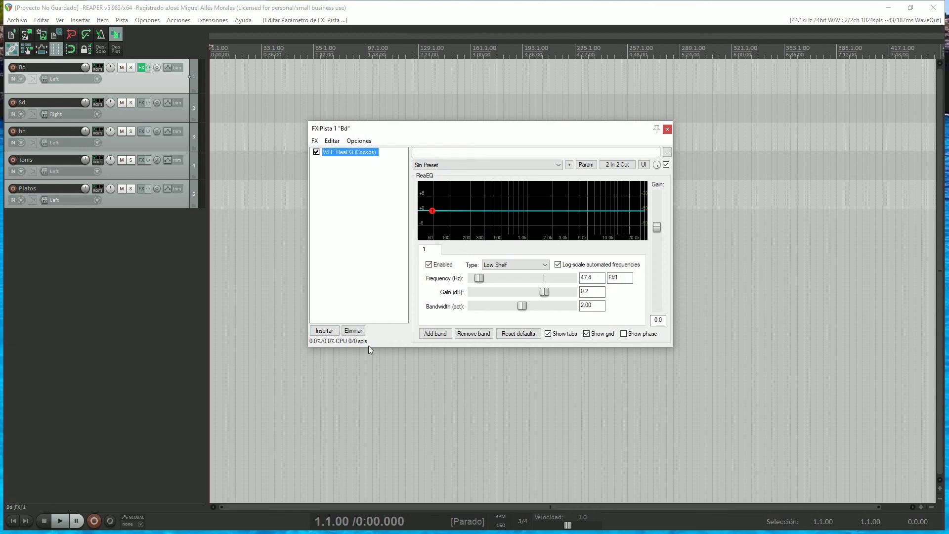
{"action": "left_click", "coordinate": [325, 331]}
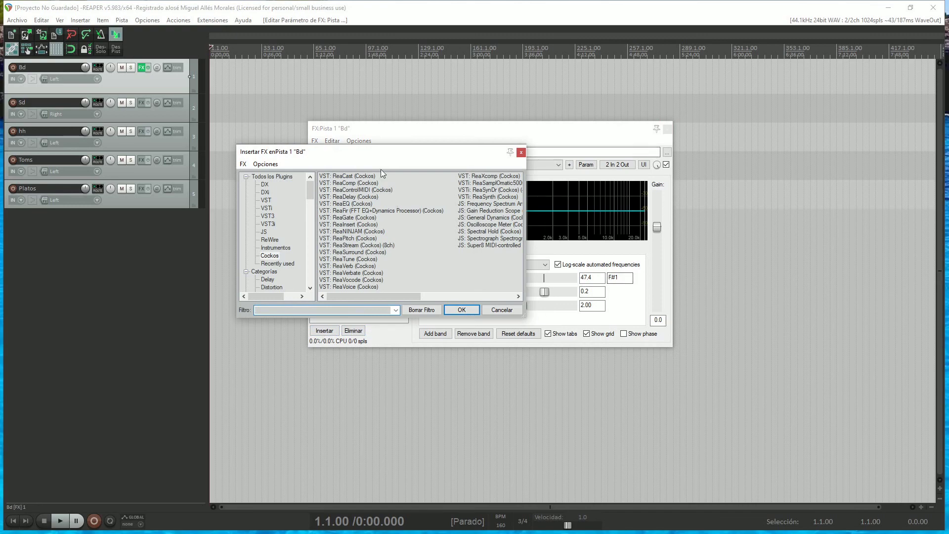
{"action": "left_click_drag", "start_coordinate": [376, 162], "coordinate": [653, 290]}
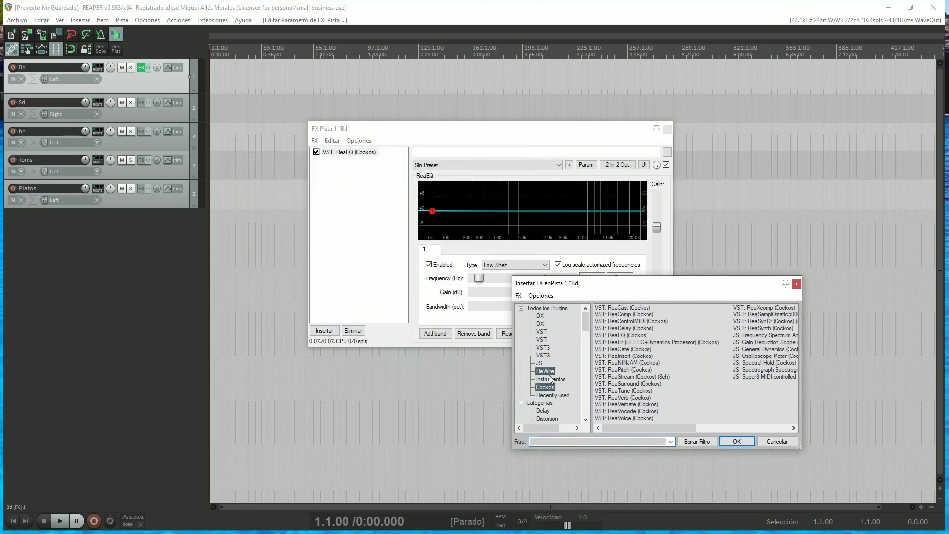
{"action": "left_click", "coordinate": [548, 307]}
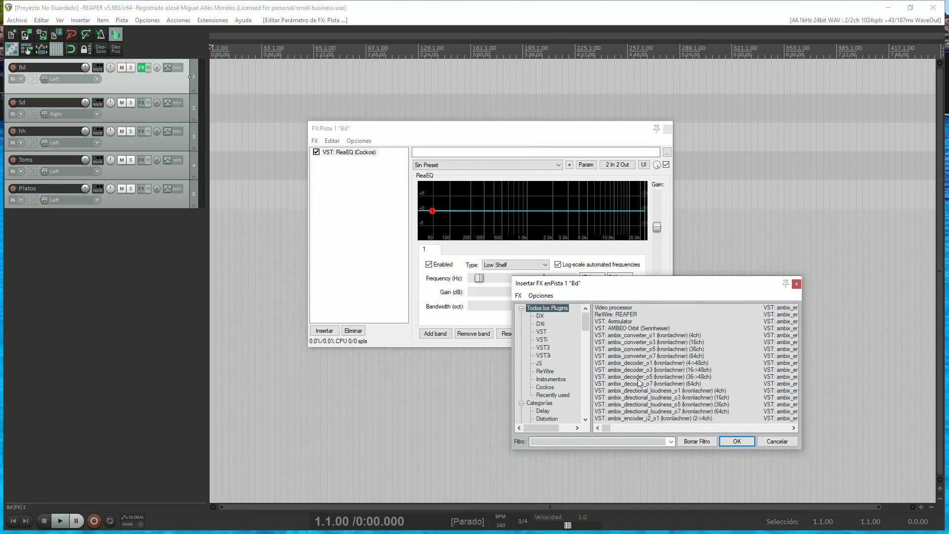
{"action": "left_click", "coordinate": [557, 442]}
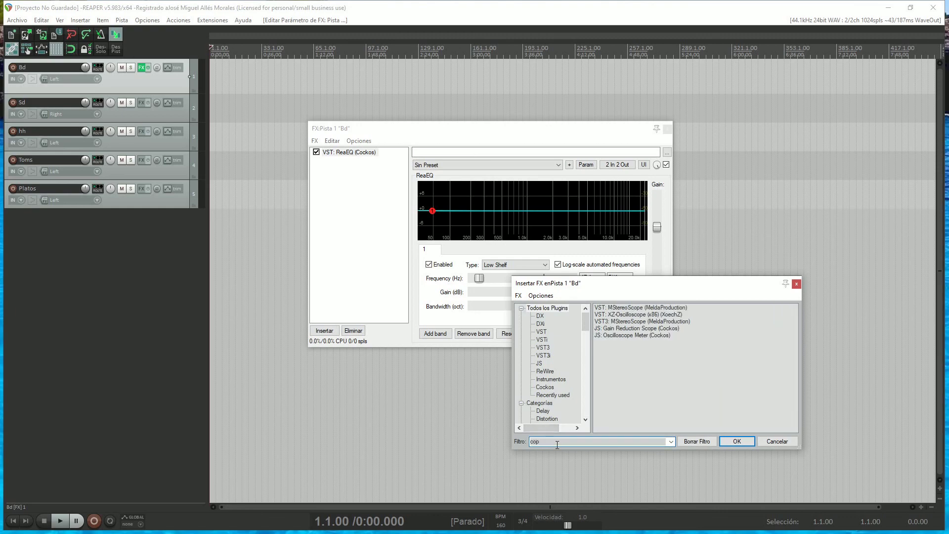
{"action": "type", "text": "comp"}
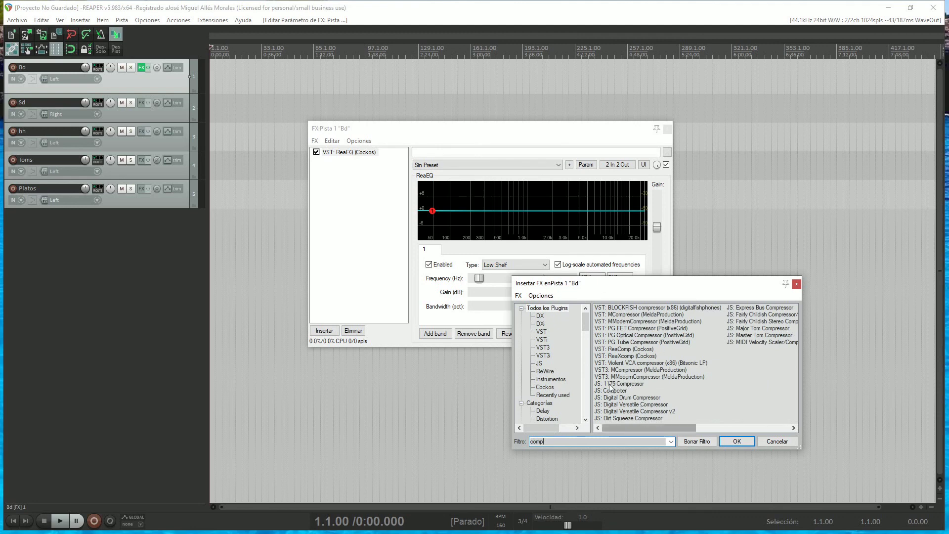
{"action": "left_click", "coordinate": [638, 349]}
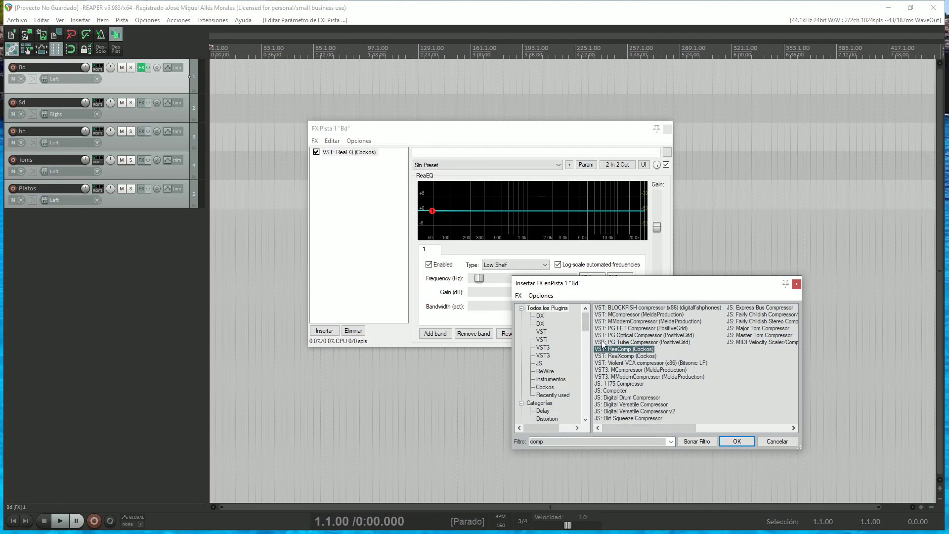
{"action": "double_click", "coordinate": [645, 352]}
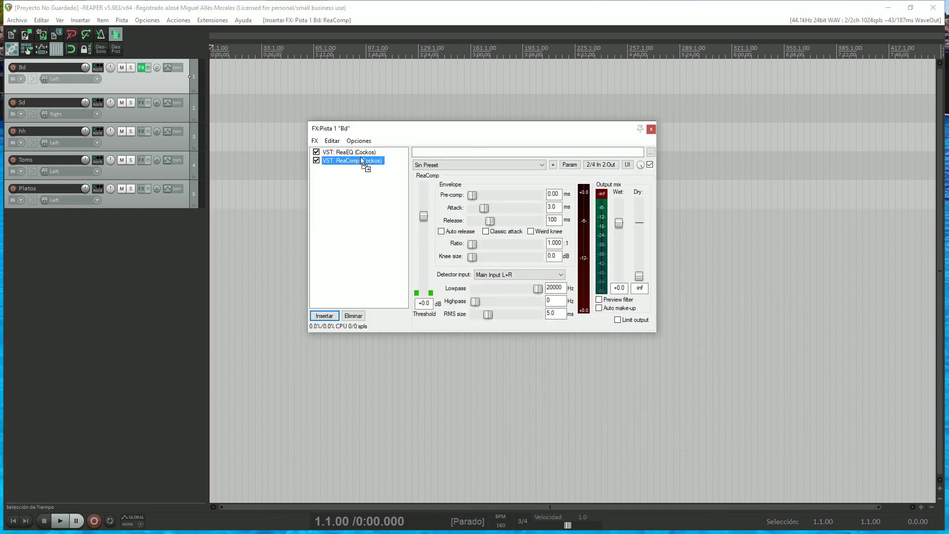
Move ReaComp ahead of ReaEQ on the Bd track, remove both plugins, and close the effects window.
{"action": "mouse_move", "coordinate": [363, 163]}
{"action": "left_mouse_down"}
{"action": "mouse_move", "coordinate": [362, 155]}
{"action": "mouse_move", "coordinate": [362, 172]}
{"action": "left_mouse_up"}
{"action": "left_click_drag", "start_coordinate": [364, 162], "coordinate": [363, 153]}
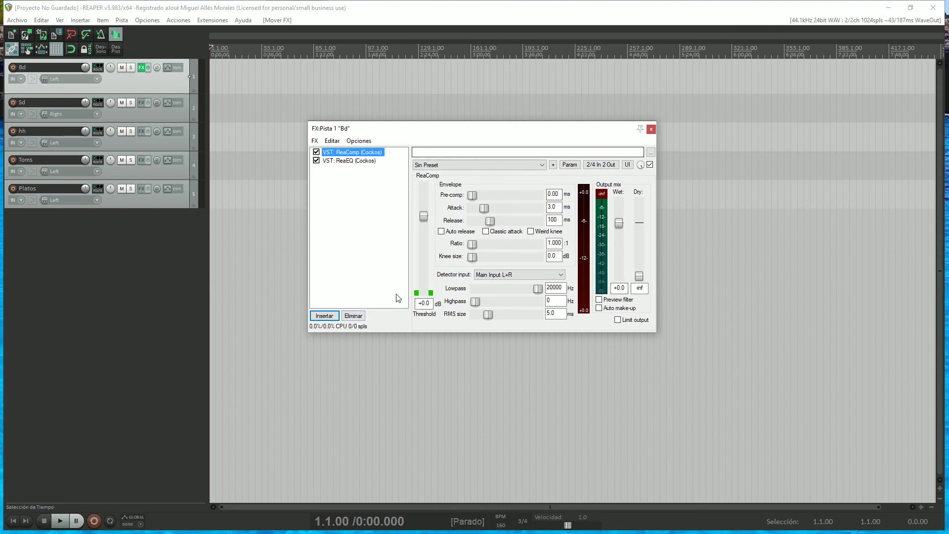
{"action": "left_click", "coordinate": [352, 316]}
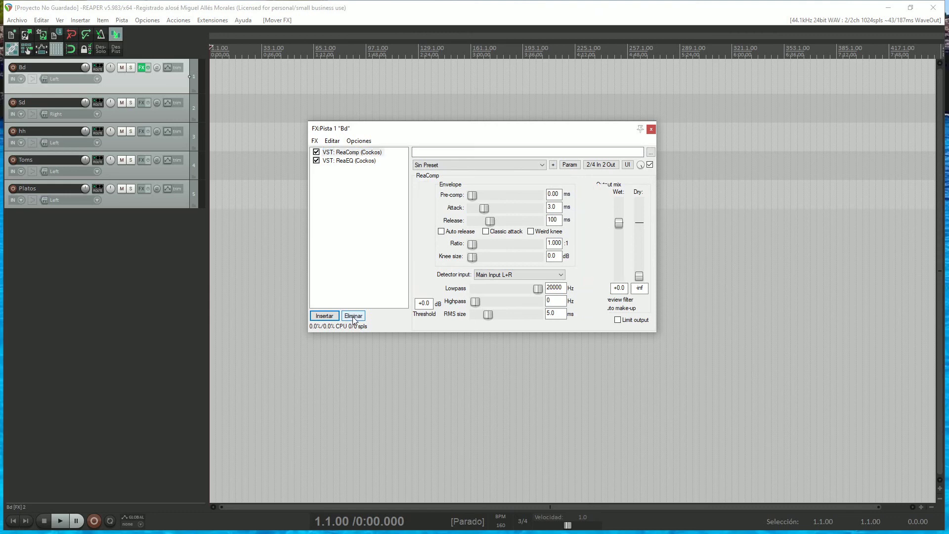
{"action": "left_click", "coordinate": [353, 330]}
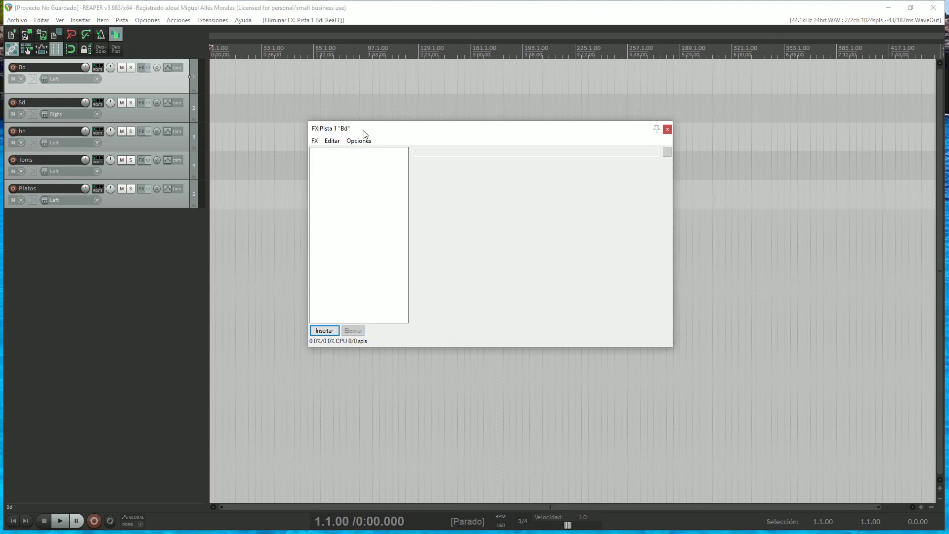
{"action": "left_click", "coordinate": [668, 129]}
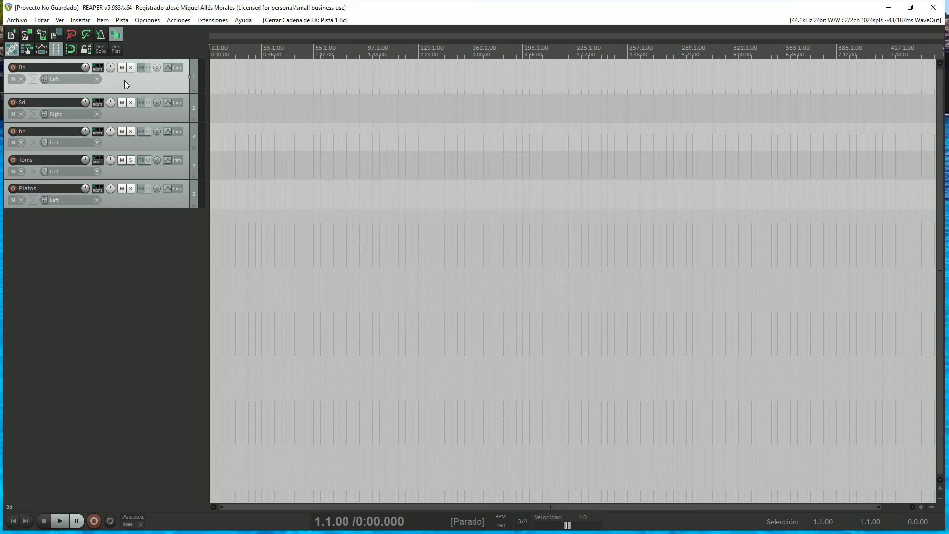
In the Bd track's routing window, switch the master send off and on again and look at the track channel options.
{"action": "left_click", "coordinate": [97, 68]}
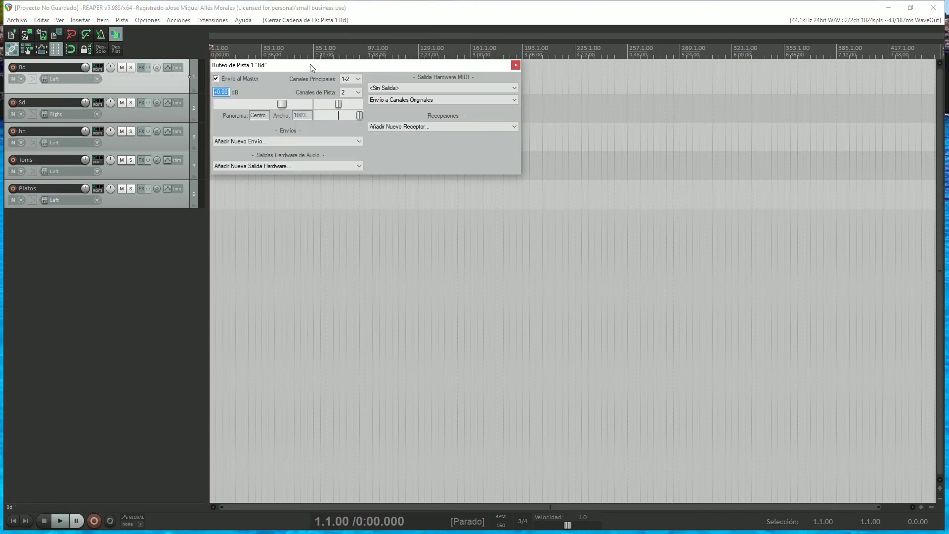
{"action": "left_click_drag", "start_coordinate": [309, 66], "coordinate": [521, 179]}
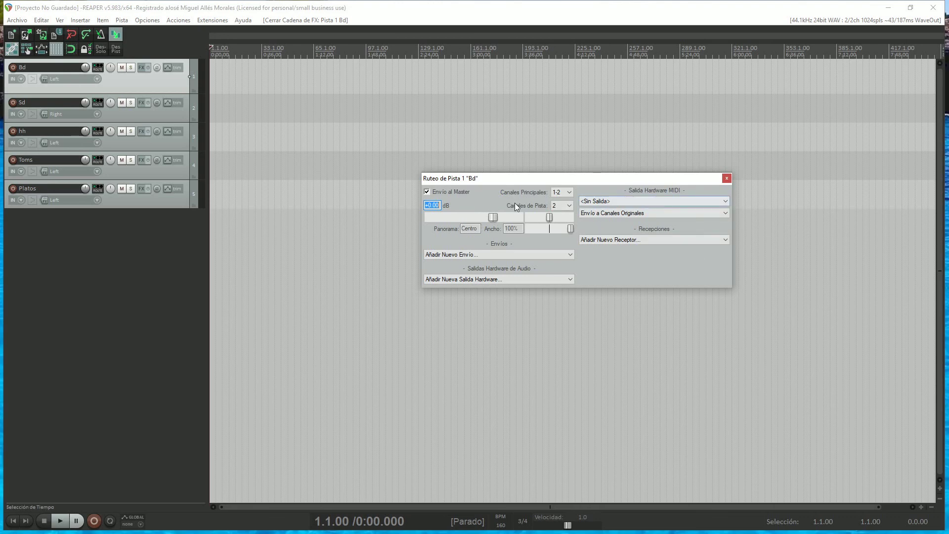
{"action": "left_click_drag", "start_coordinate": [586, 178], "coordinate": [545, 193]}
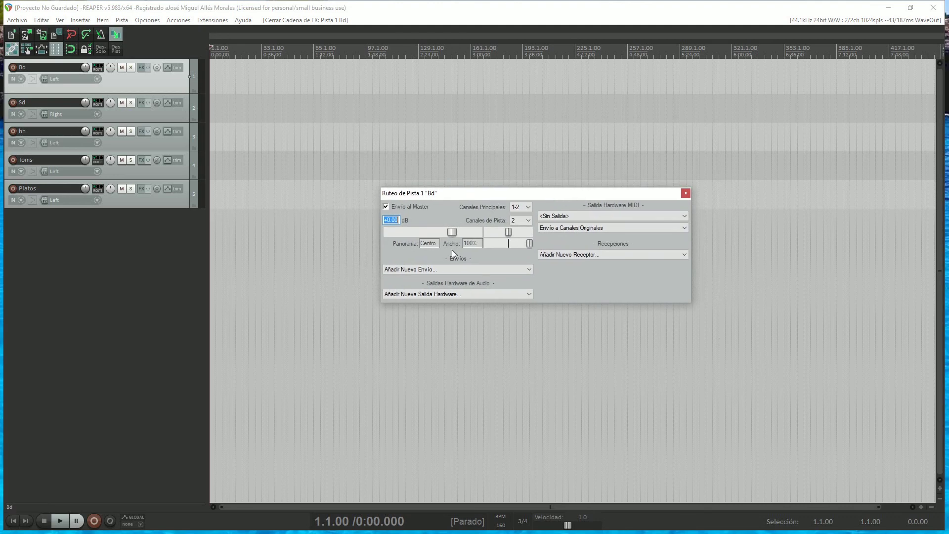
{"action": "left_click", "coordinate": [386, 207]}
{"action": "left_click", "coordinate": [386, 207]}
{"action": "left_click", "coordinate": [519, 221]}
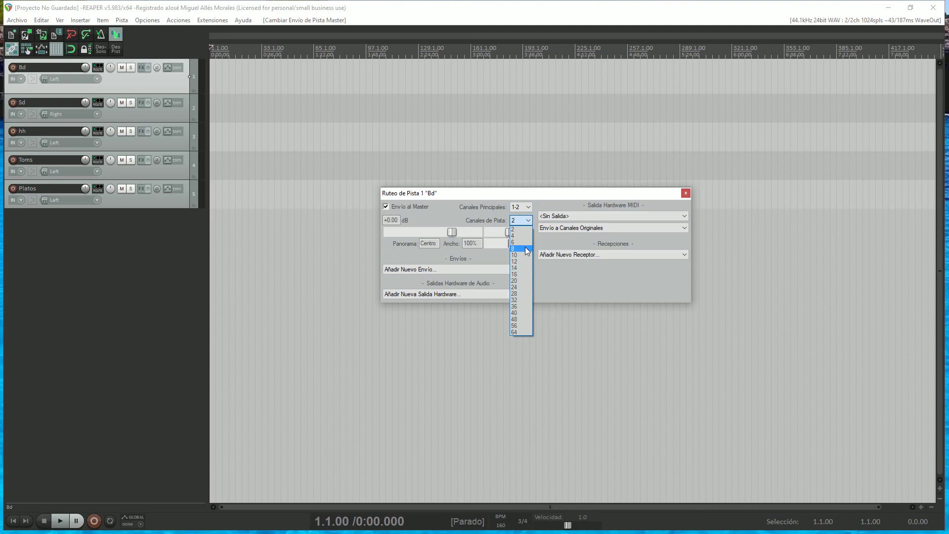
{"action": "left_click", "coordinate": [581, 280]}
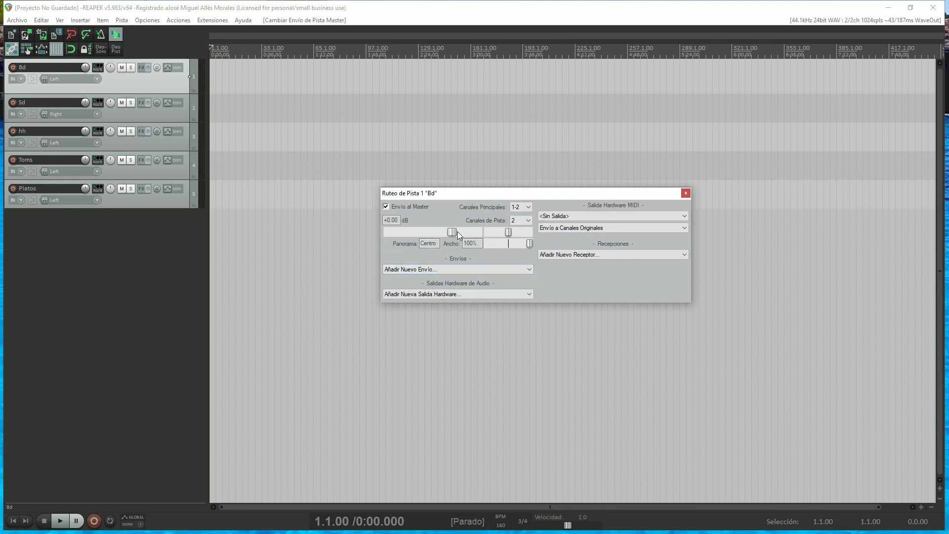
Set the Bd track's routing volume to +4.84 dB and pan to 14%L, and try its width at -100% before restoring 100%.
{"action": "mouse_move", "coordinate": [458, 232]}
{"action": "left_mouse_down"}
{"action": "mouse_move", "coordinate": [429, 241]}
{"action": "mouse_move", "coordinate": [452, 233]}
{"action": "left_mouse_up"}
{"action": "left_click", "coordinate": [86, 72]}
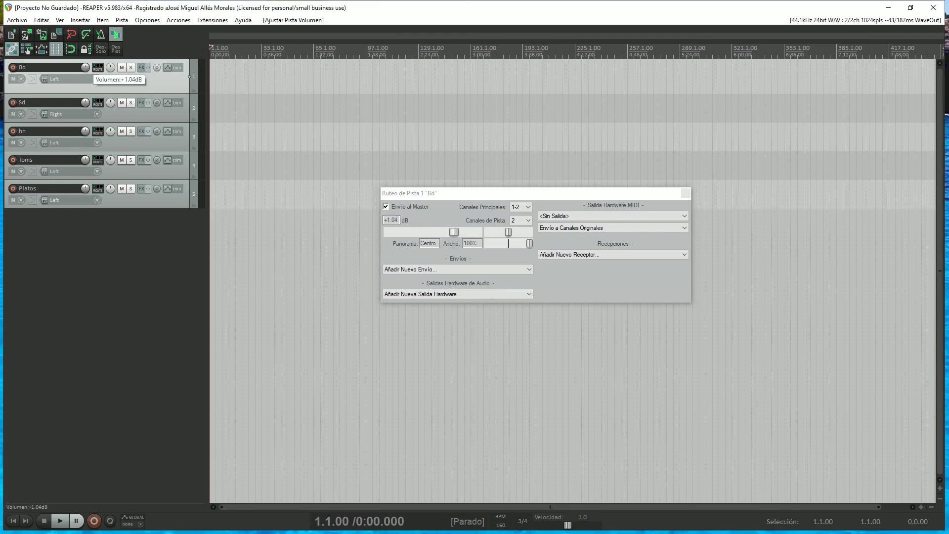
{"action": "left_click", "coordinate": [98, 67]}
{"action": "left_click_drag", "start_coordinate": [274, 103], "coordinate": [366, 118]}
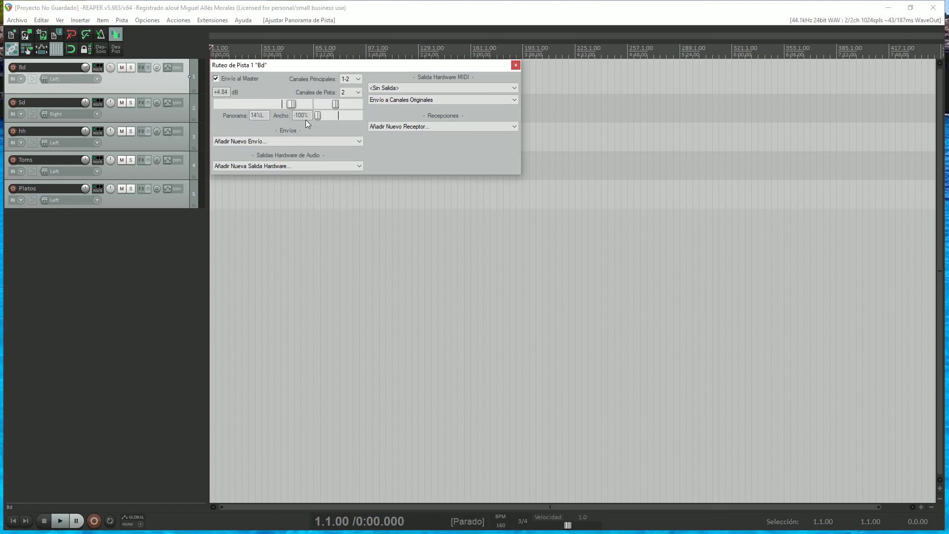
{"action": "left_click_drag", "start_coordinate": [305, 119], "coordinate": [431, 107]}
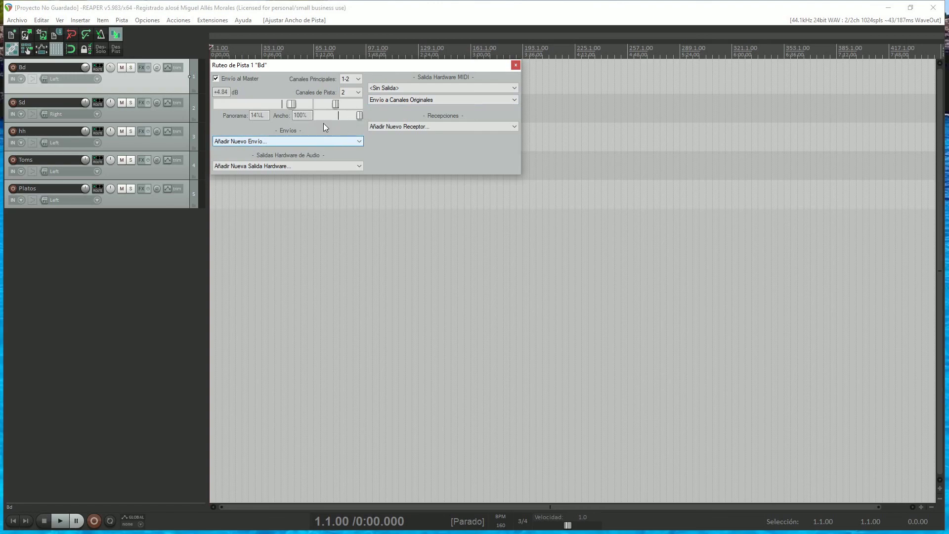
Look through the tracks available as sends and receives for the Bd track.
{"action": "left_click", "coordinate": [339, 141]}
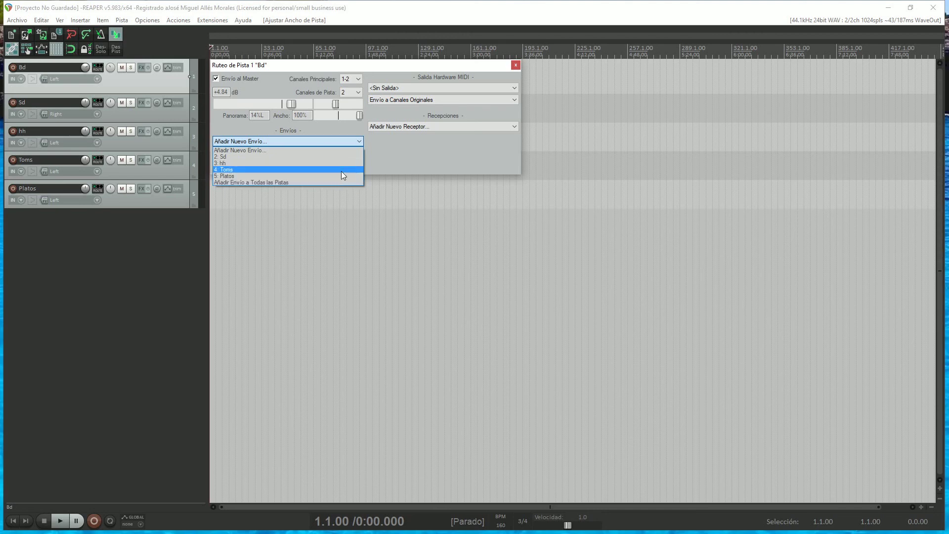
{"action": "left_click", "coordinate": [356, 141]}
{"action": "left_click", "coordinate": [351, 140]}
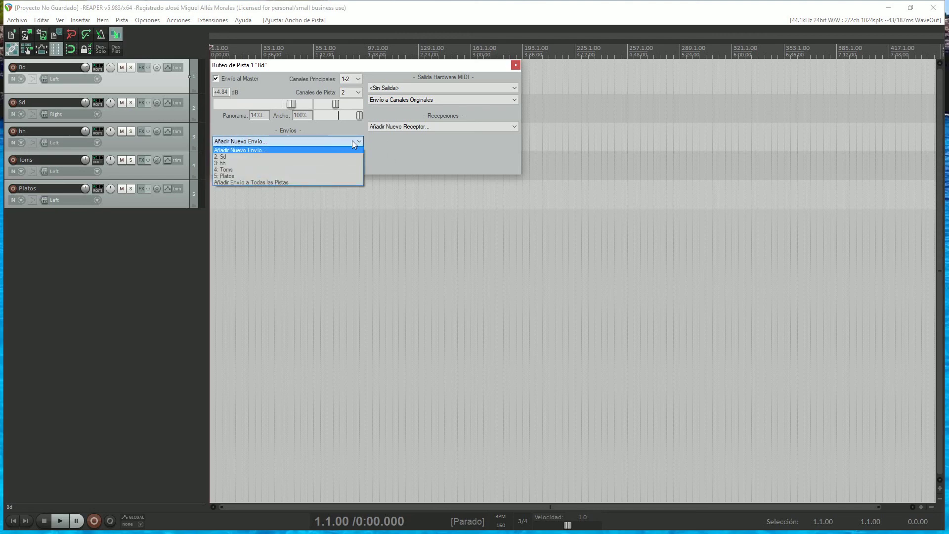
{"action": "left_click", "coordinate": [441, 123]}
{"action": "left_click", "coordinate": [443, 122]}
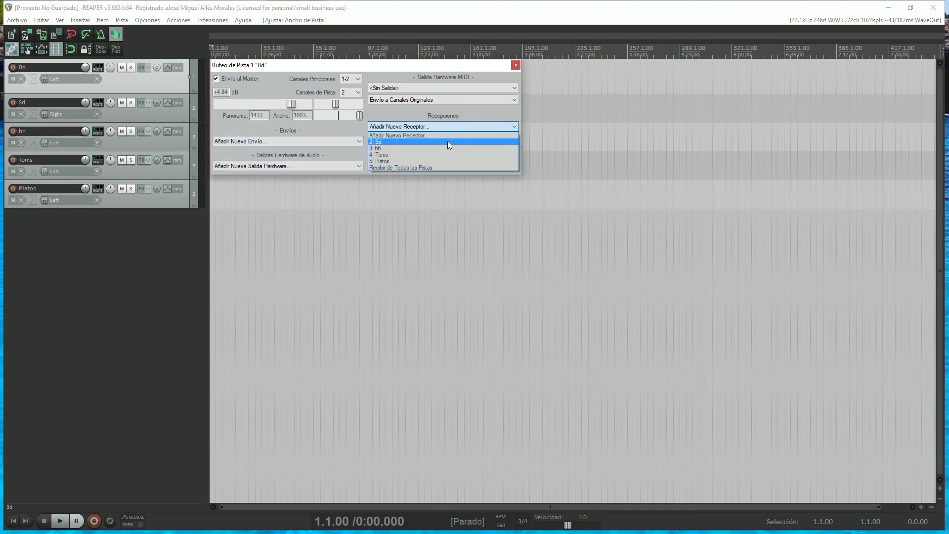
{"action": "left_click", "coordinate": [357, 131]}
Add a send from the Bd track to hh, try its volume fader, and remove the send.
{"action": "left_click", "coordinate": [341, 141]}
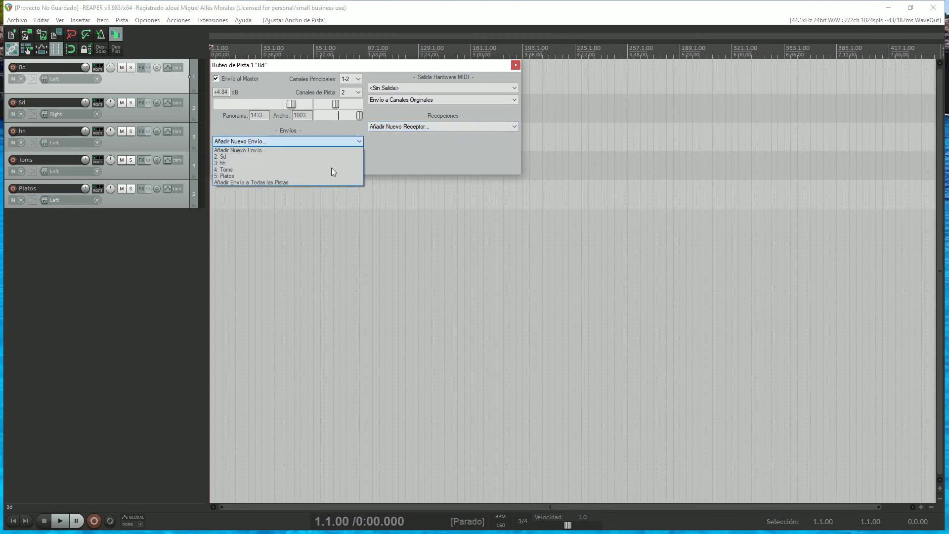
{"action": "left_click", "coordinate": [324, 163]}
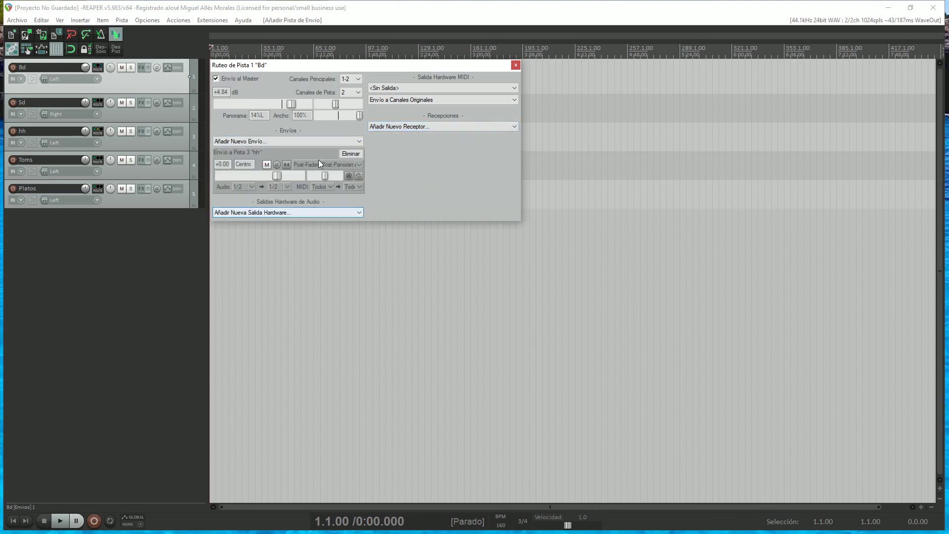
{"action": "double_click", "coordinate": [277, 176]}
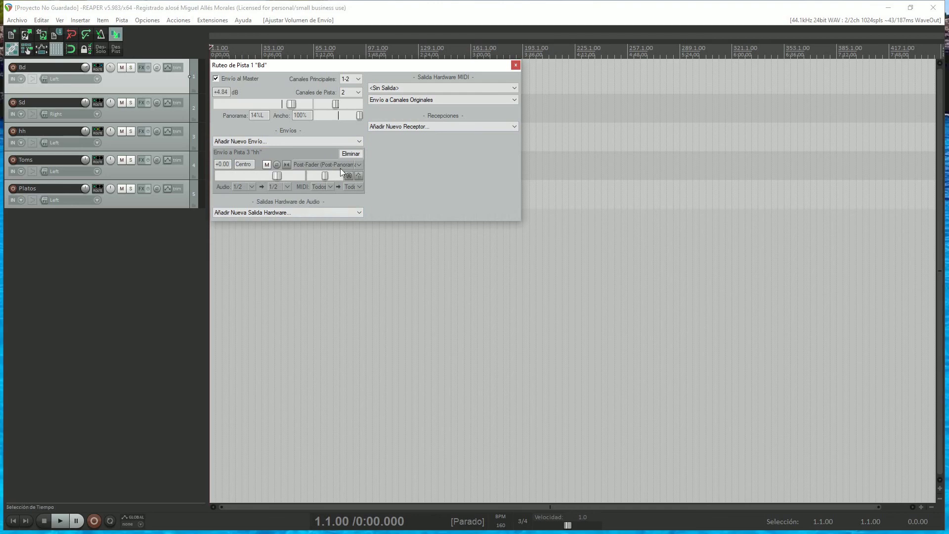
{"action": "left_click", "coordinate": [351, 153]}
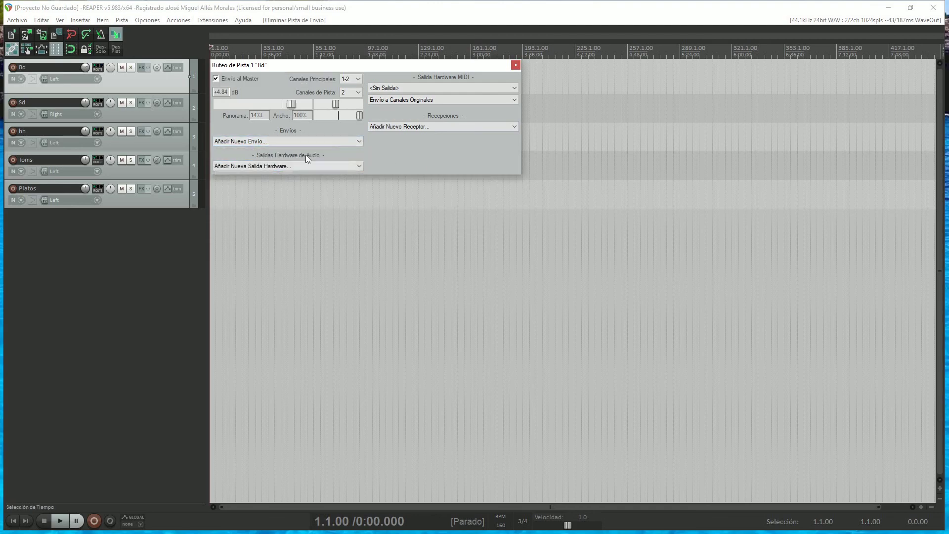
Look over the Bd track's audio hardware outputs, MIDI hardware outputs and receives, and close its routing window.
{"action": "left_click", "coordinate": [314, 166]}
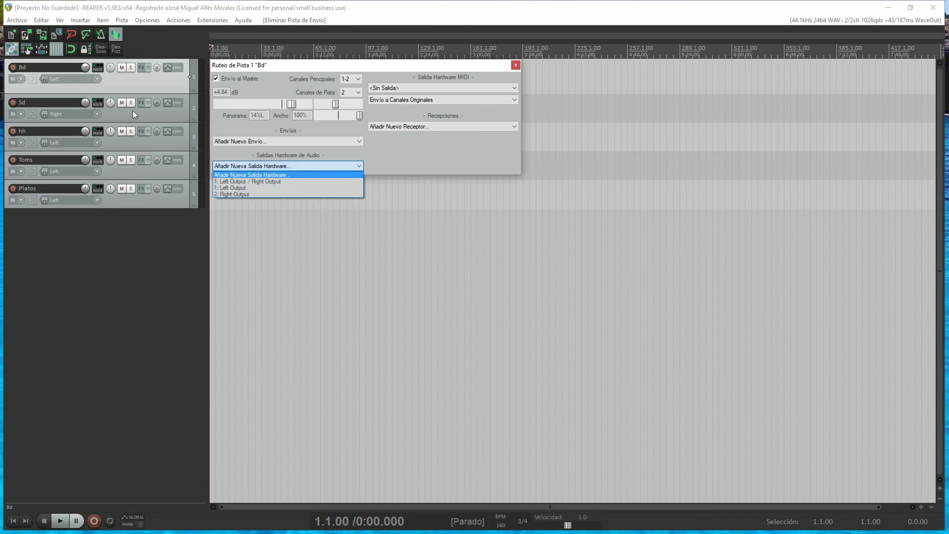
{"action": "left_click", "coordinate": [440, 150]}
{"action": "left_click", "coordinate": [462, 86]}
{"action": "left_click", "coordinate": [435, 94]}
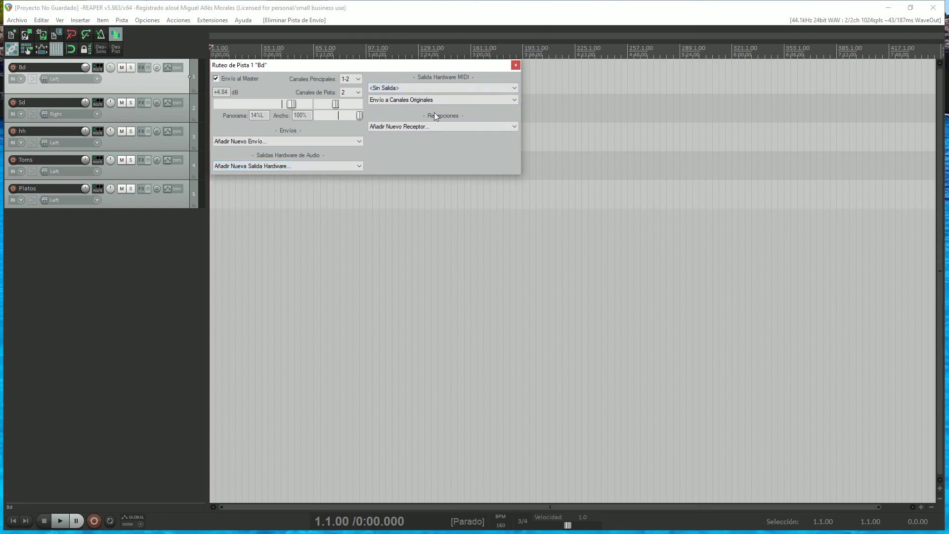
{"action": "left_click", "coordinate": [427, 126]}
{"action": "left_click", "coordinate": [516, 66]}
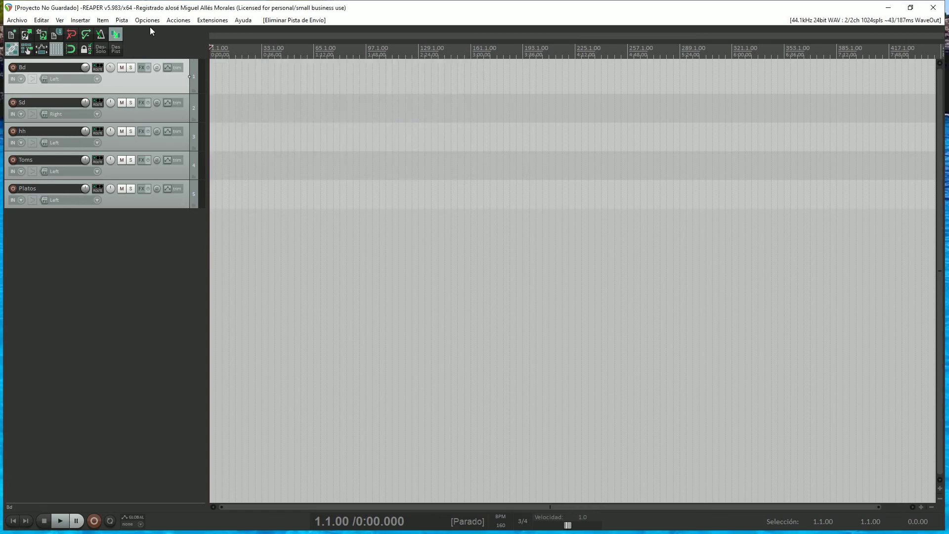
Open the action list, reposition its window, and filter the actions by "color aleator".
{"action": "left_click", "coordinate": [173, 21]}
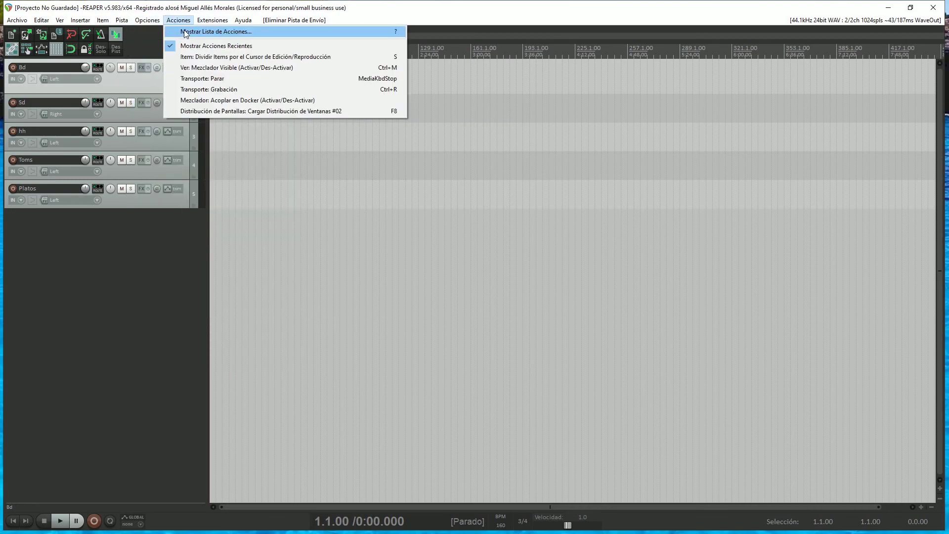
{"action": "left_click", "coordinate": [184, 31]}
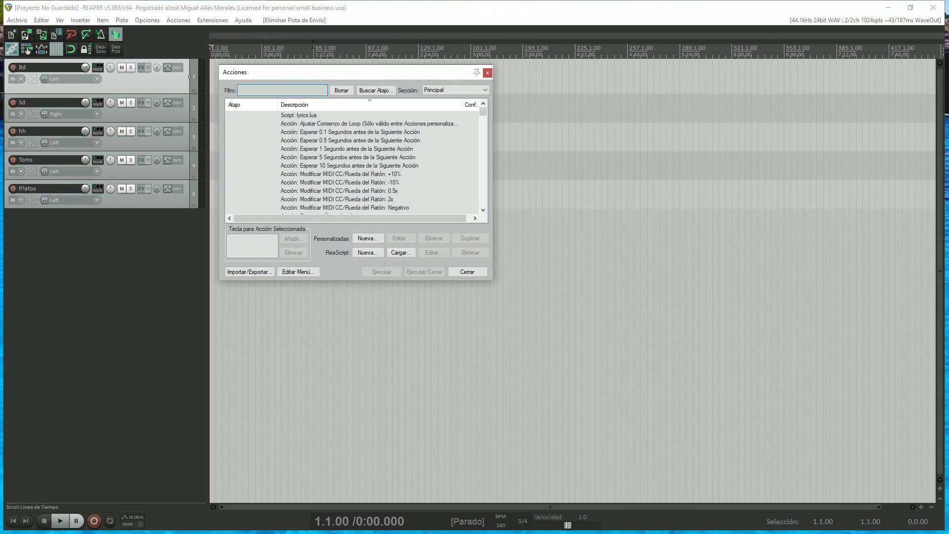
{"action": "left_click_drag", "start_coordinate": [305, 73], "coordinate": [335, 113]}
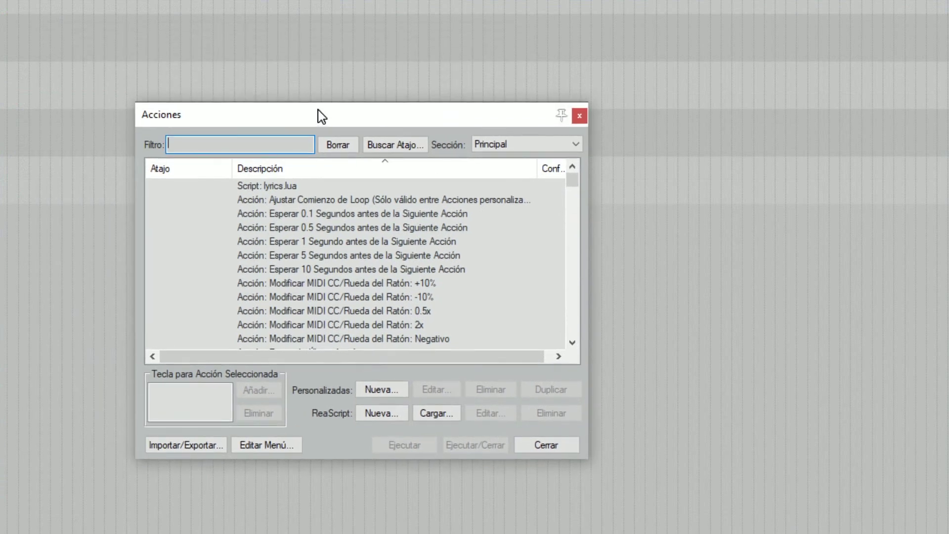
{"action": "left_click_drag", "start_coordinate": [322, 116], "coordinate": [323, 74]}
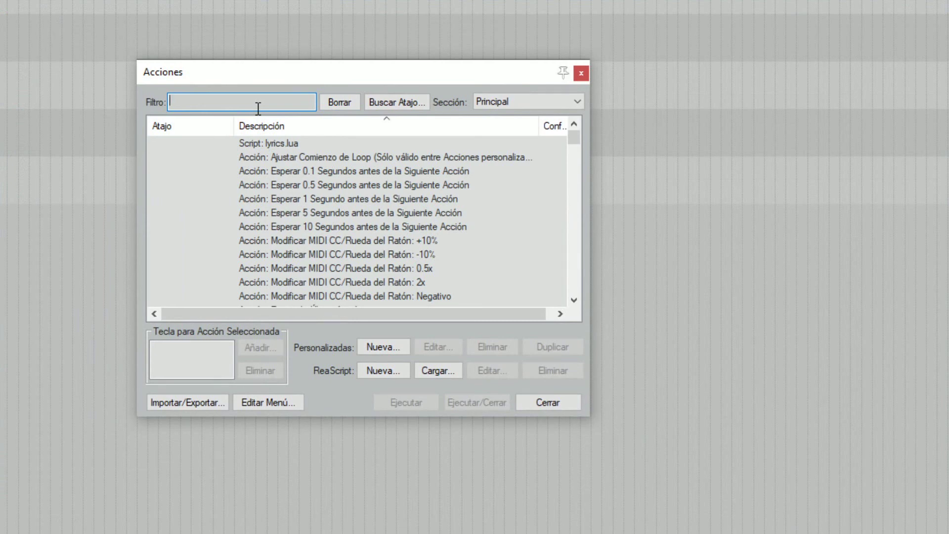
{"action": "type", "text": "color aleator"}
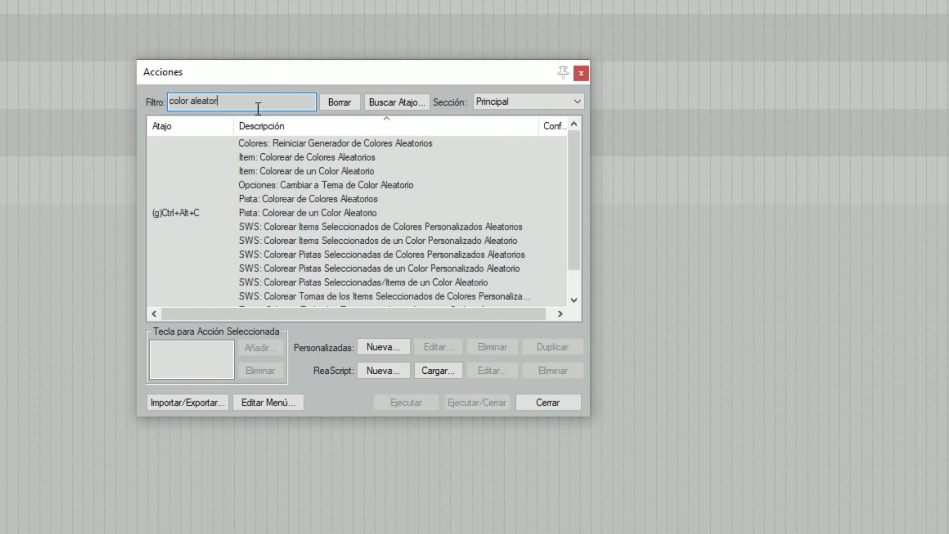
Remove the Ctrl+Alt+C shortcut from the action "Pista: Colorear de un Color Aleatorio" and keep that action selected.
{"action": "left_click", "coordinate": [197, 216]}
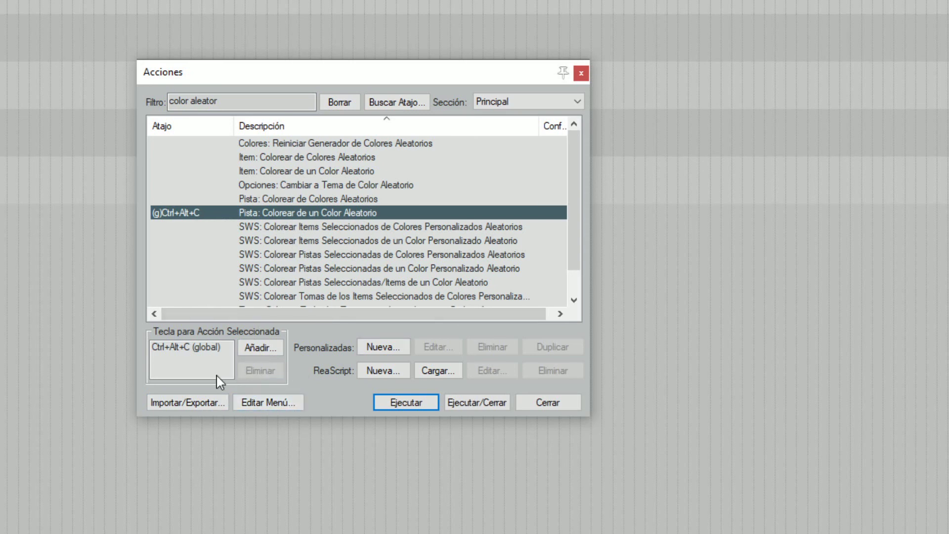
{"action": "left_click", "coordinate": [212, 348]}
{"action": "left_click", "coordinate": [260, 371]}
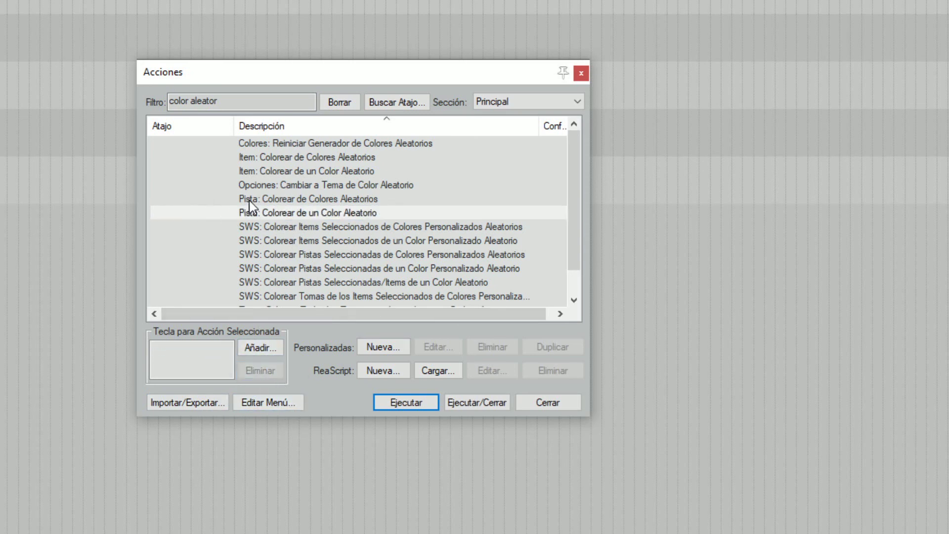
{"action": "scroll", "coordinate": [231, 218], "scroll_direction": "down", "scroll_amount": 1}
{"action": "scroll", "coordinate": [231, 217], "scroll_direction": "up", "scroll_amount": 1}
{"action": "left_click_drag", "start_coordinate": [224, 99], "coordinate": [140, 100]}
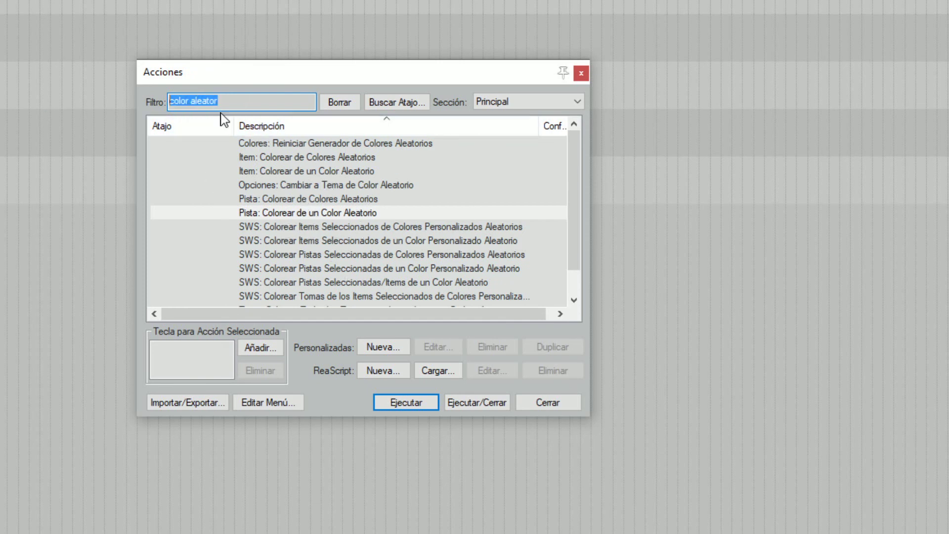
{"action": "left_click", "coordinate": [260, 218]}
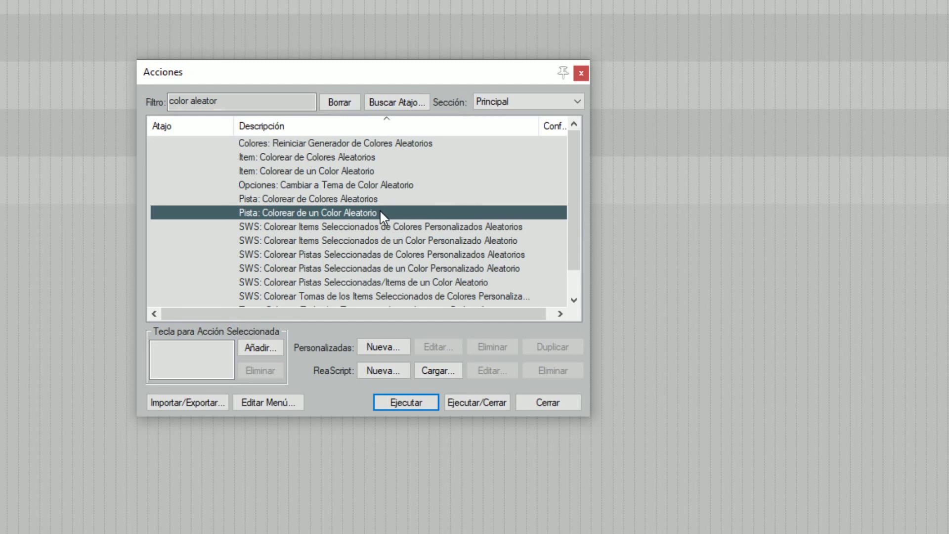
Replace the action list filter with "mezclad" to find the mixer actions.
{"action": "left_click", "coordinate": [265, 102]}
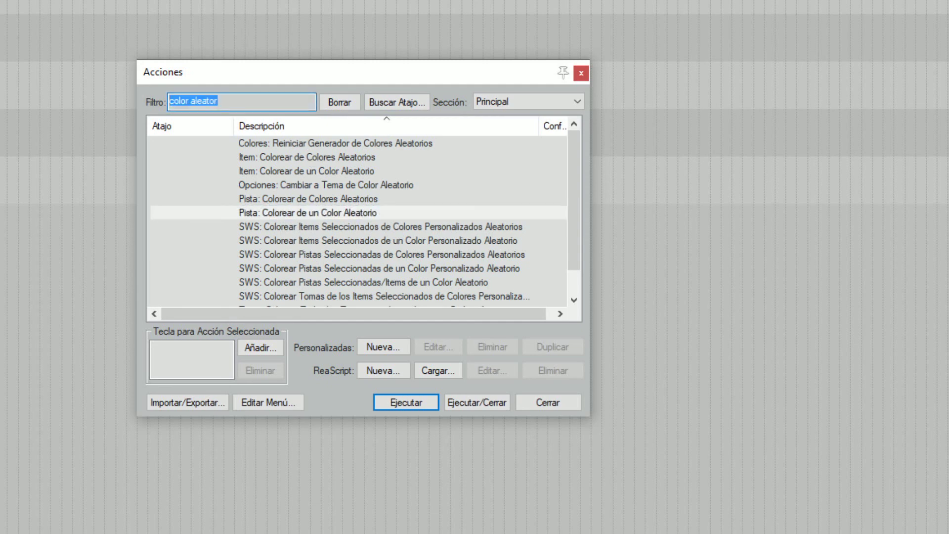
{"action": "type", "text": "mesa me"}
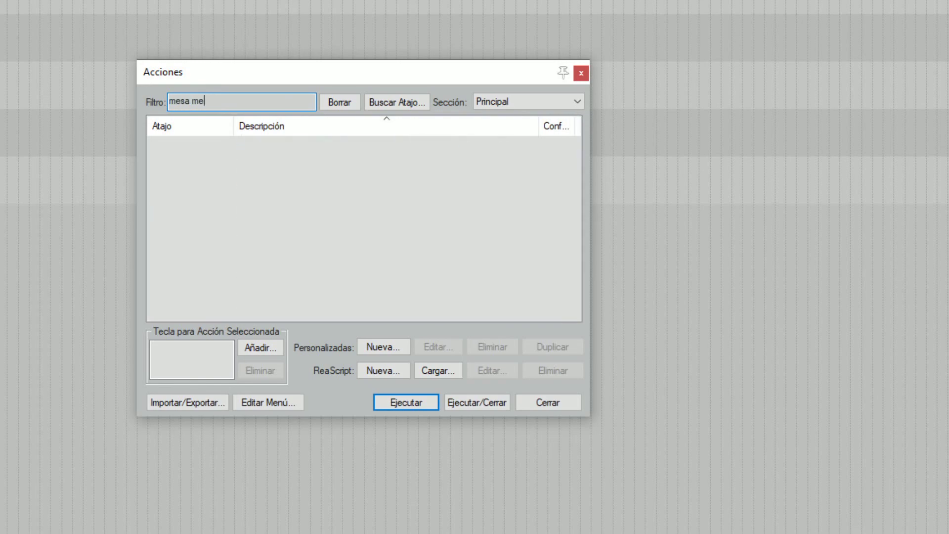
{"action": "key", "text": "BackSpace"}
{"action": "key", "text": "BackSpace"}
{"action": "key", "text": "BackSpace"}
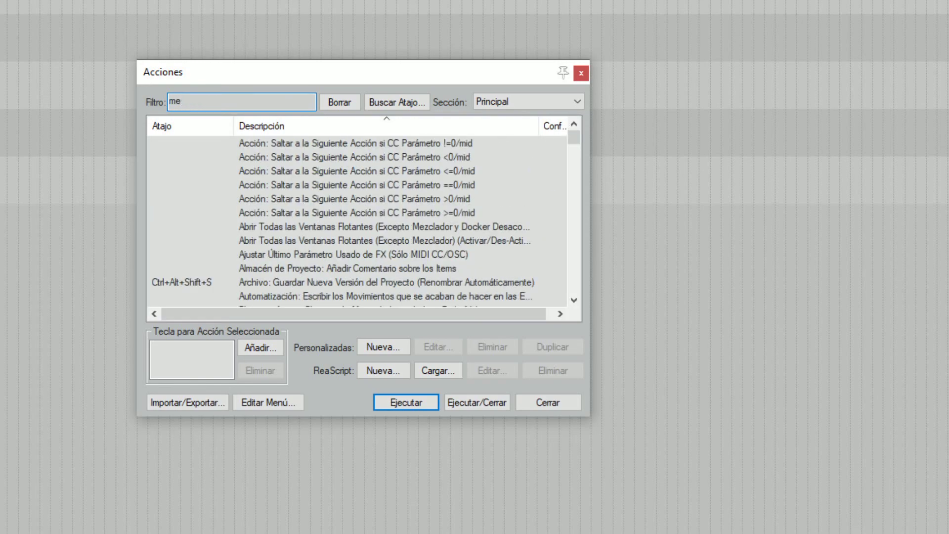
{"action": "type", "text": "zclad"}
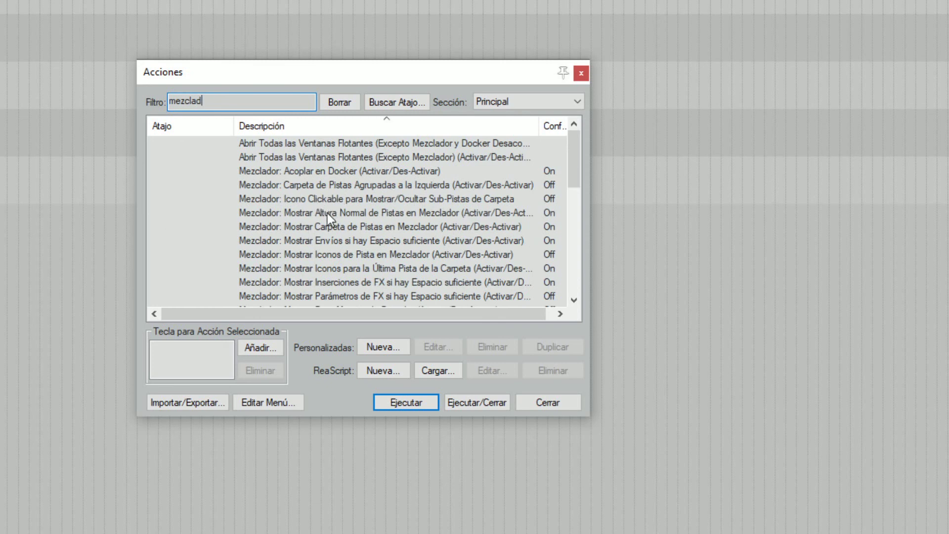
Narrow the action filter to "mezclador ver", run "Ver: Mezclador Visible" to show the mixer, and hide the mixer again.
{"action": "scroll", "coordinate": [346, 250], "scroll_direction": "down", "scroll_amount": 1}
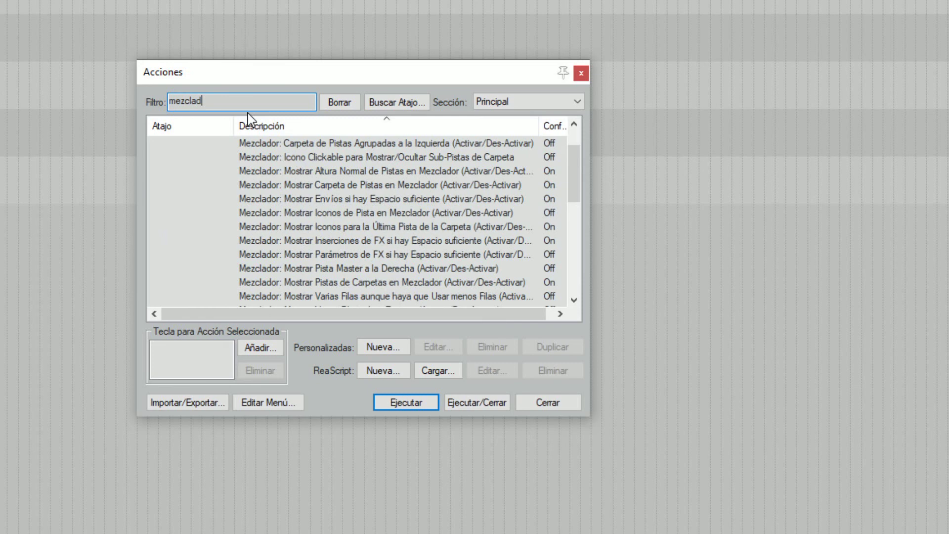
{"action": "type", "text": "or ver"}
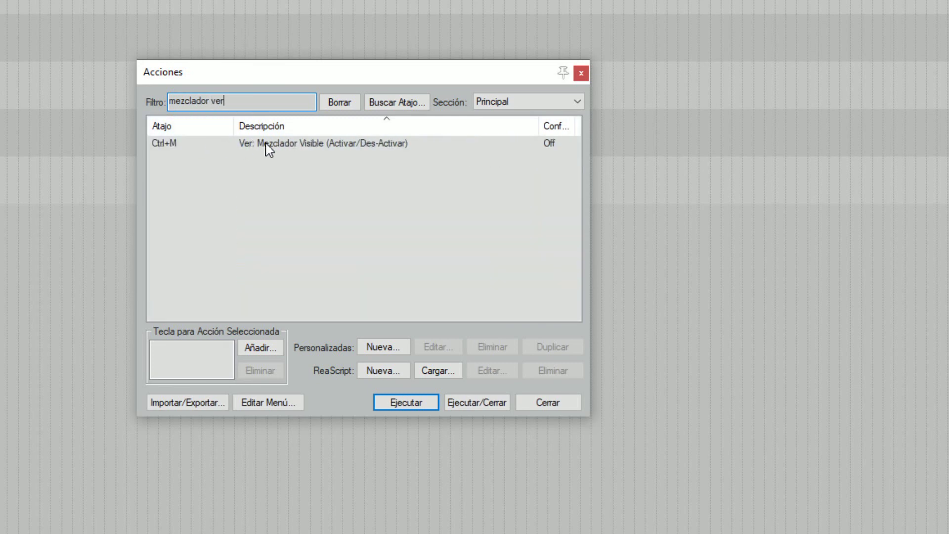
{"action": "double_click", "coordinate": [307, 146]}
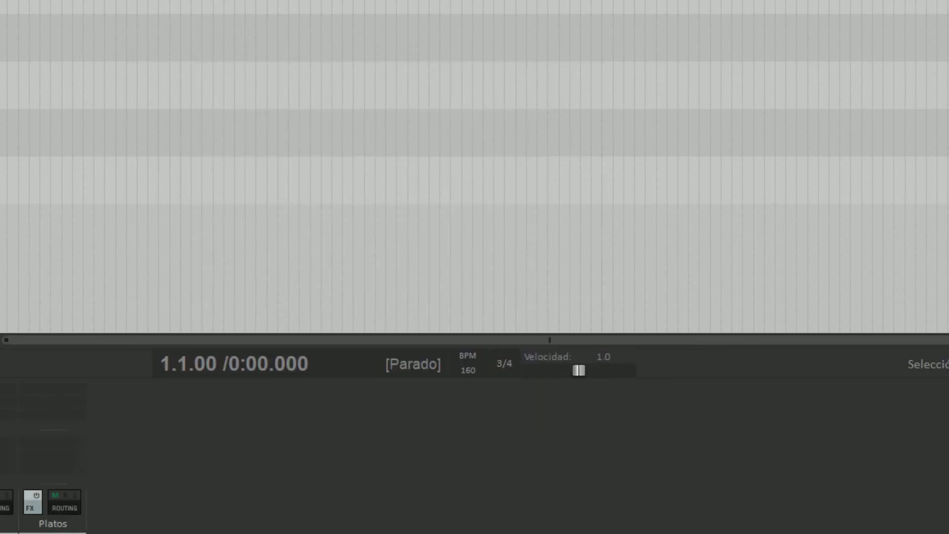
{"action": "key", "text": "ctrl+m"}
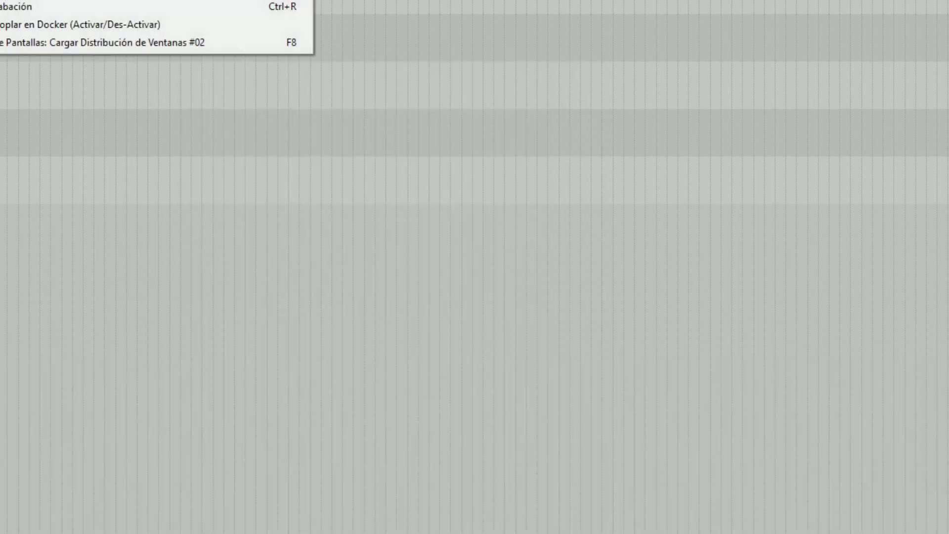
Reopen the action list, filter it by "color alea", and select the action "Pista: Colorear de un Color Aleatorio".
{"action": "key", "text": "question"}
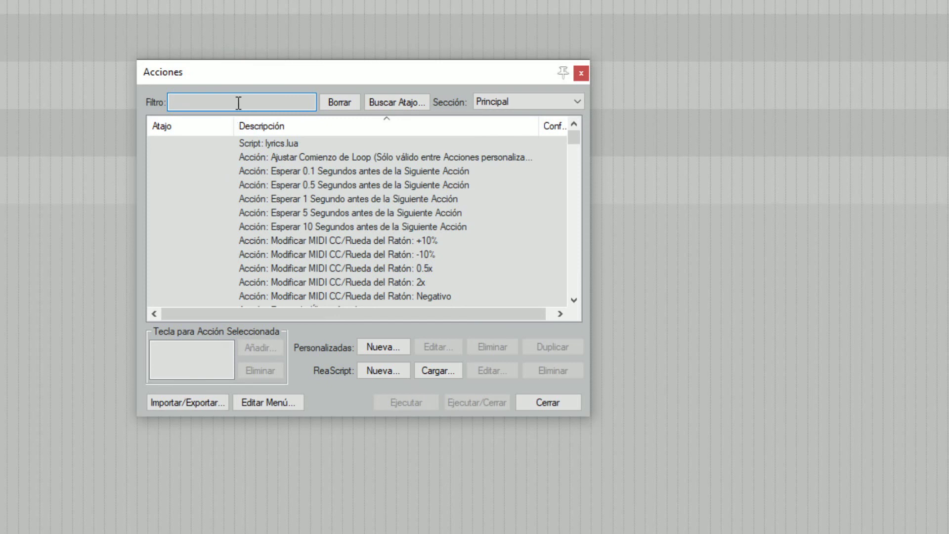
{"action": "type", "text": "color a"}
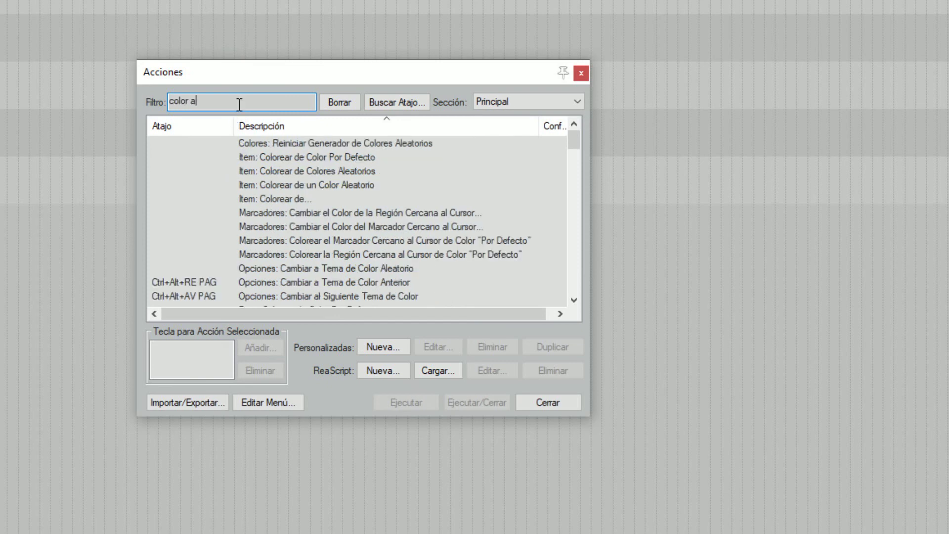
{"action": "type", "text": "lea"}
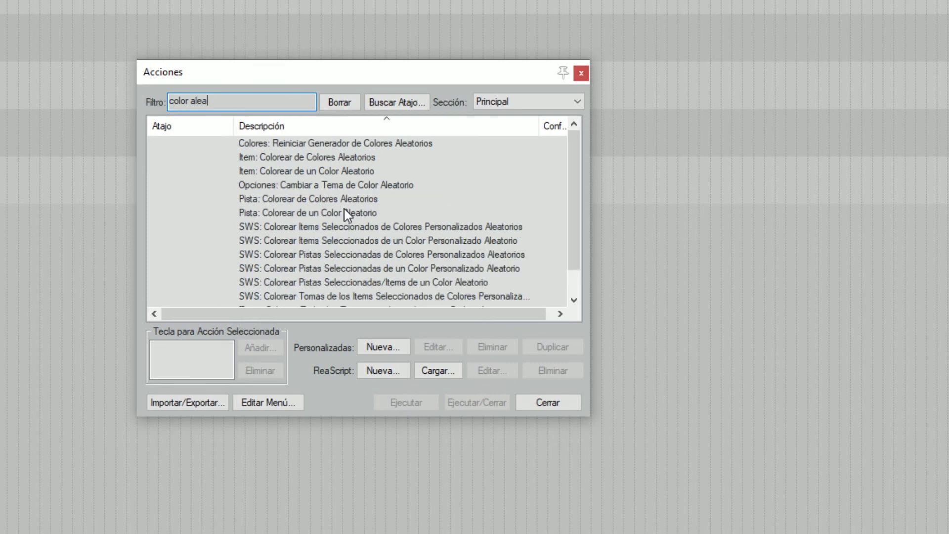
{"action": "left_click", "coordinate": [290, 226]}
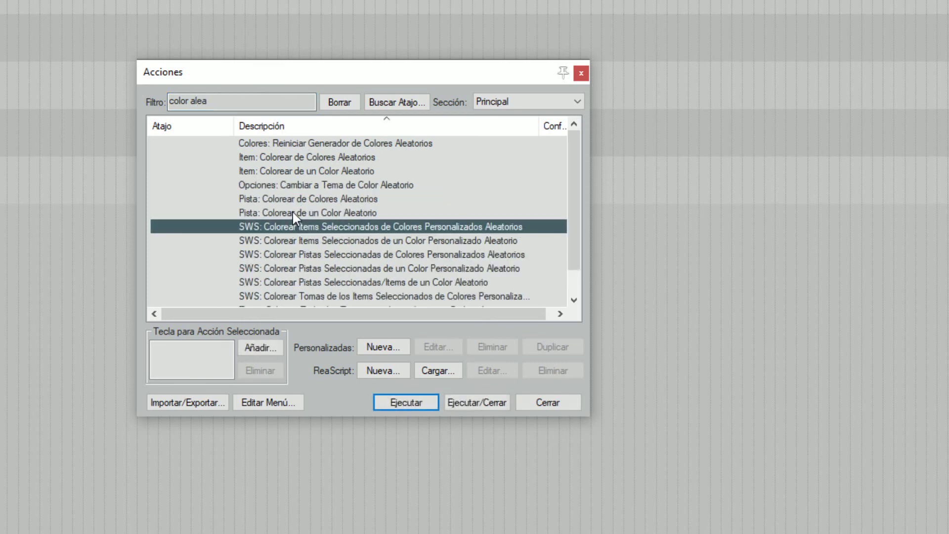
{"action": "left_click", "coordinate": [292, 212]}
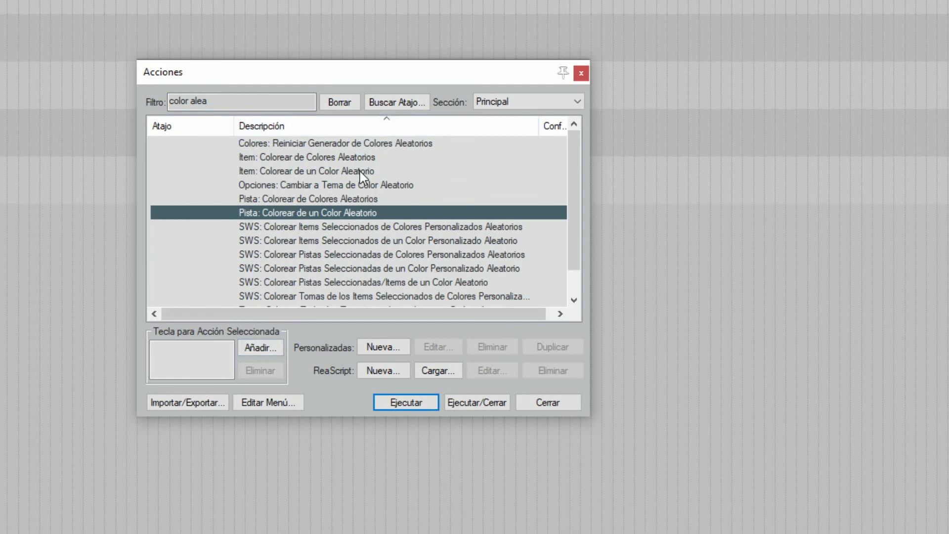
Assign Ctrl+Alt+C with Global scope as the selected action's shortcut and close the action list.
{"action": "left_click", "coordinate": [260, 347]}
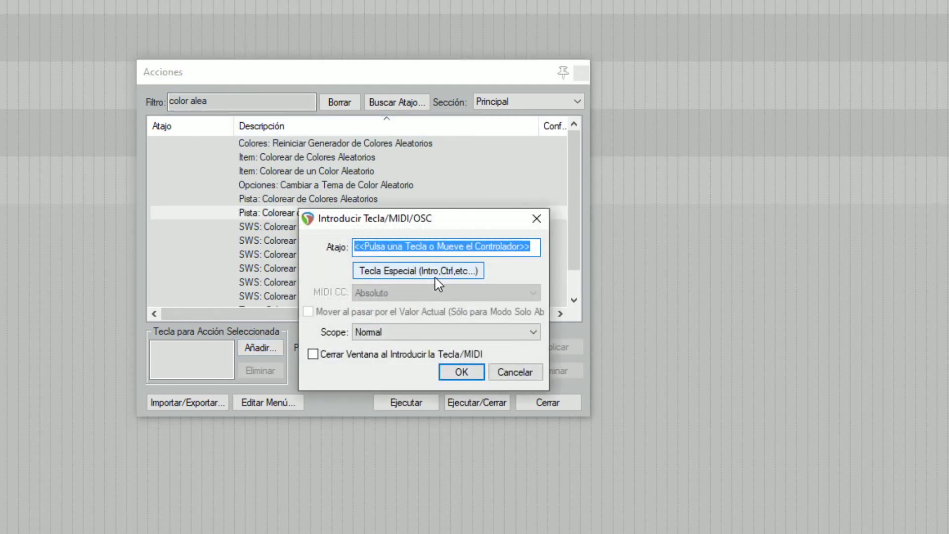
{"action": "key", "text": "ctrl+alt+c"}
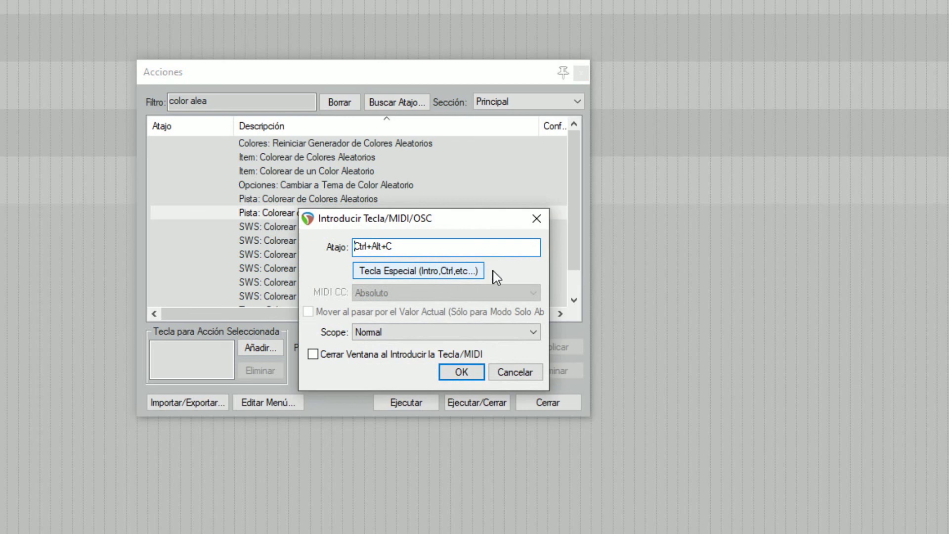
{"action": "left_click", "coordinate": [426, 334]}
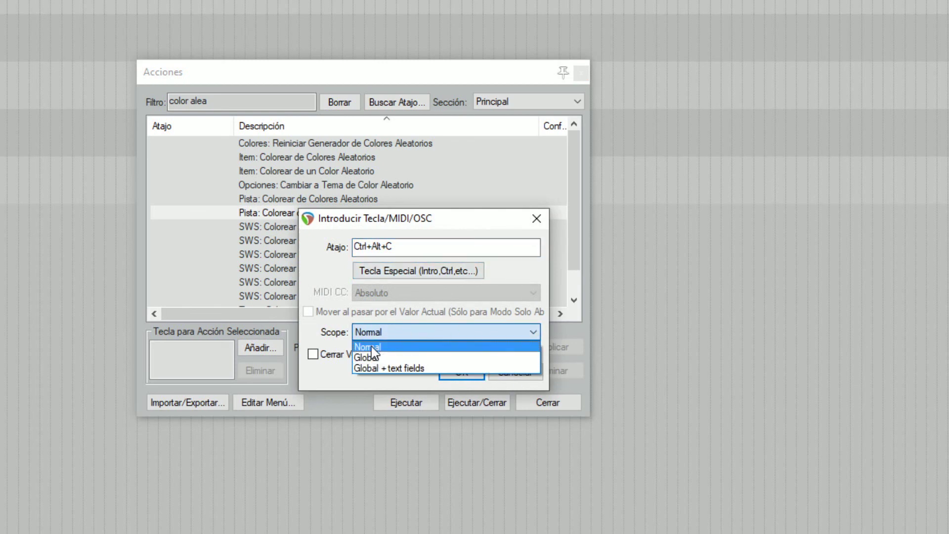
{"action": "left_click", "coordinate": [396, 358]}
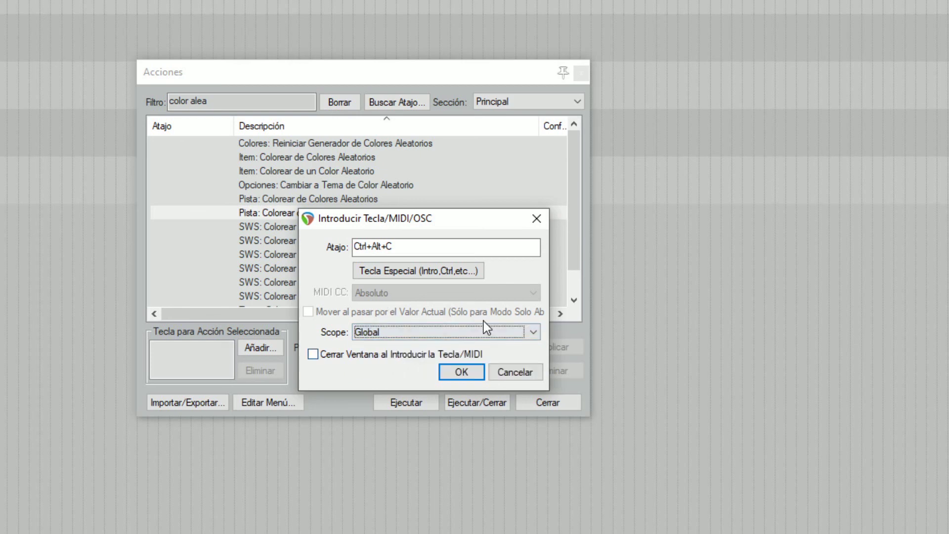
{"action": "left_click", "coordinate": [465, 374]}
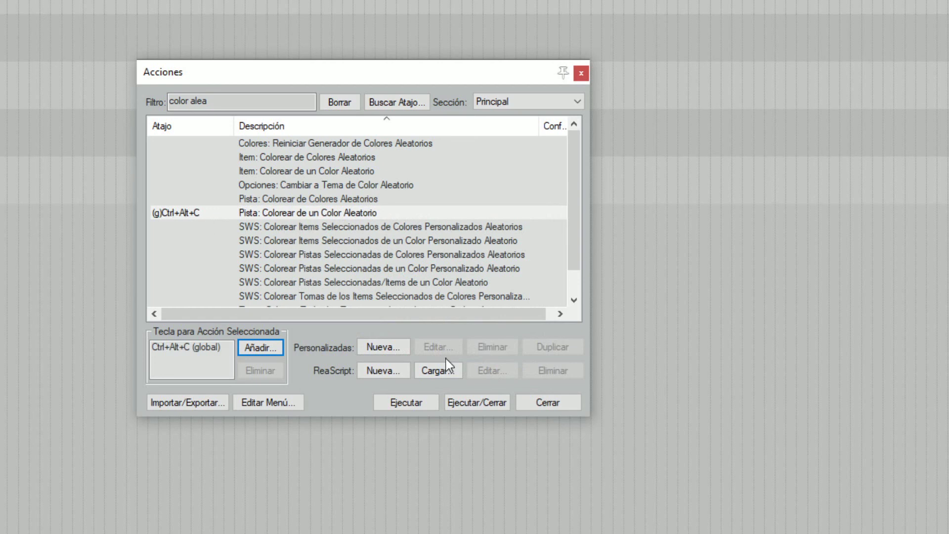
{"action": "left_click", "coordinate": [518, 404]}
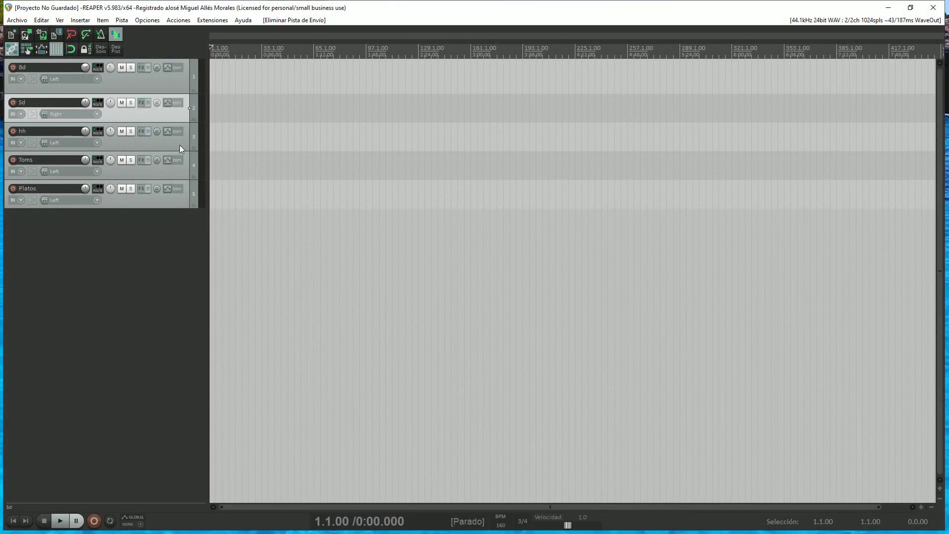
Select the Bd track and apply the random colour action to it several times.
{"action": "left_click", "coordinate": [179, 149]}
{"action": "left_click", "coordinate": [187, 85]}
{"action": "left_click", "coordinate": [187, 85]}
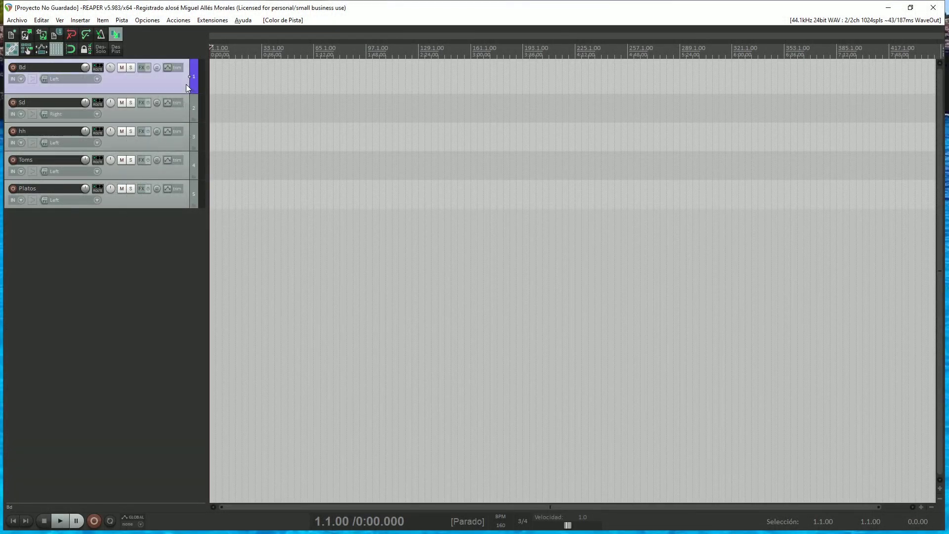
{"action": "key", "text": "F7"}
{"action": "key", "text": "F7"}
{"action": "key", "text": "F7"}
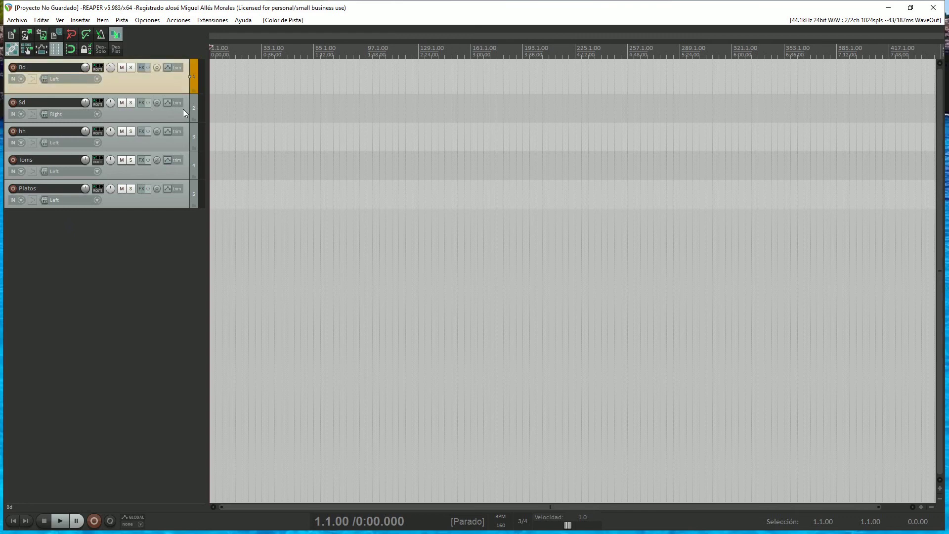
Apply random colours individually to the Sd, hh, Toms and Platos tracks.
{"action": "left_click", "coordinate": [184, 117]}
{"action": "key", "text": "F7"}
{"action": "key", "text": "F7"}
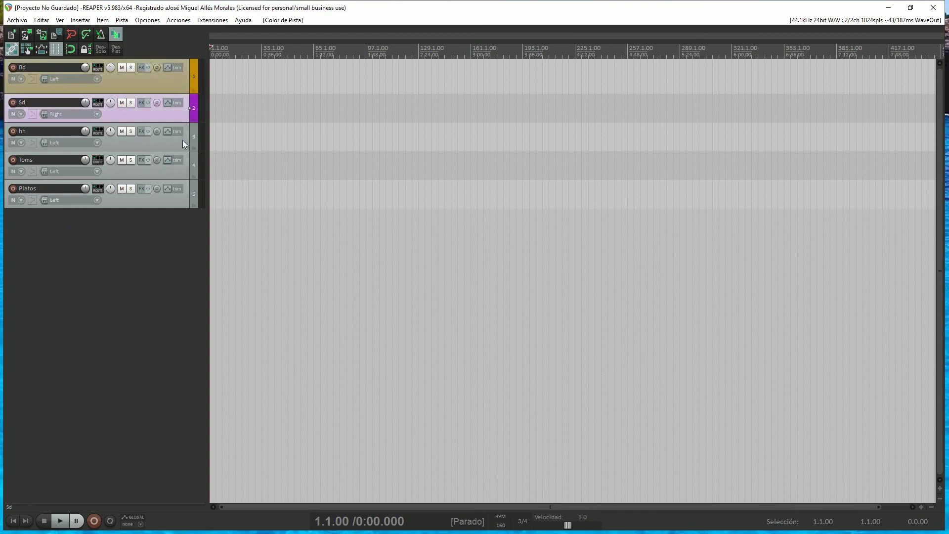
{"action": "left_click", "coordinate": [179, 147]}
{"action": "key", "text": "F7"}
{"action": "left_click", "coordinate": [178, 174]}
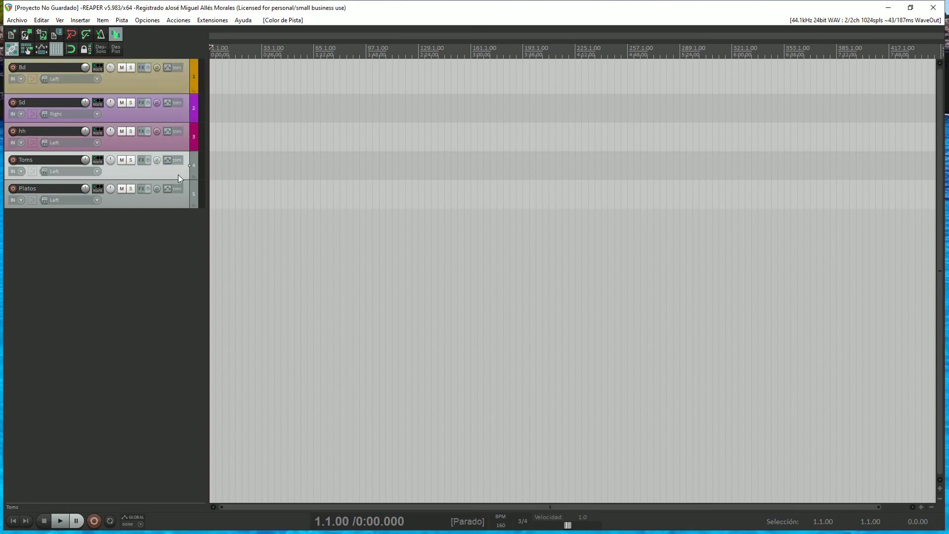
{"action": "key", "text": "F7"}
{"action": "left_click", "coordinate": [170, 200]}
{"action": "key", "text": "F7"}
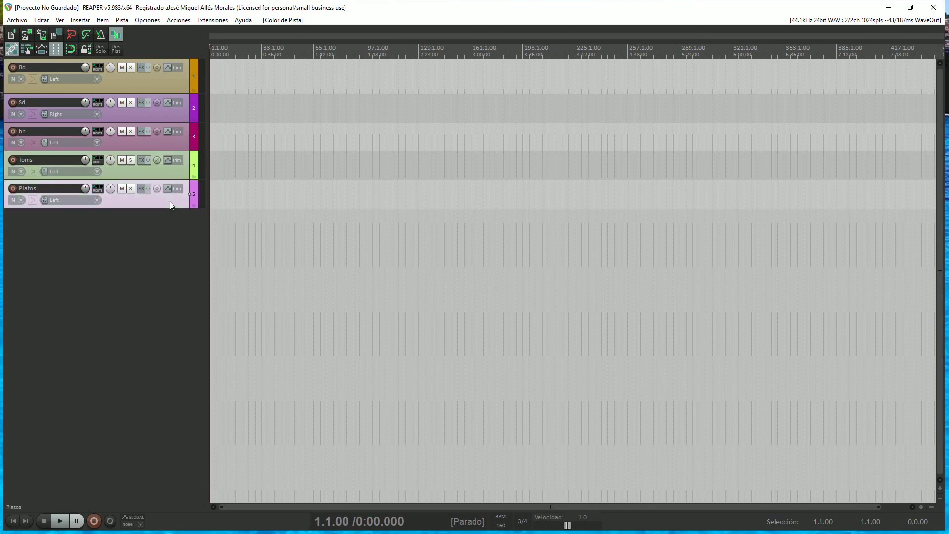
{"action": "key", "text": "F7"}
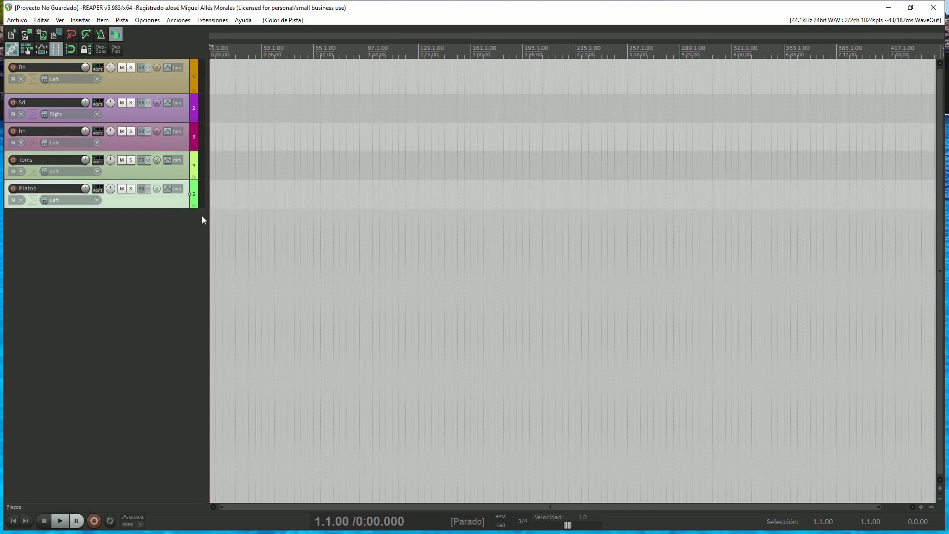
Look over the Bd track's colour options and set its colour to the basic cyan (red 0, green 255, blue 255).
{"action": "right_click", "coordinate": [182, 90]}
{"action": "mouse_move", "coordinate": [319, 276]}
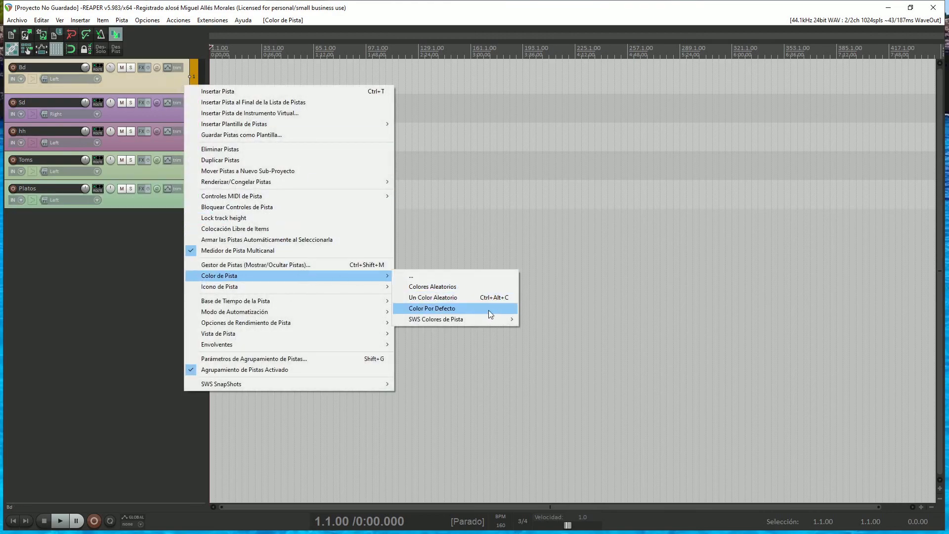
{"action": "mouse_move", "coordinate": [494, 318]}
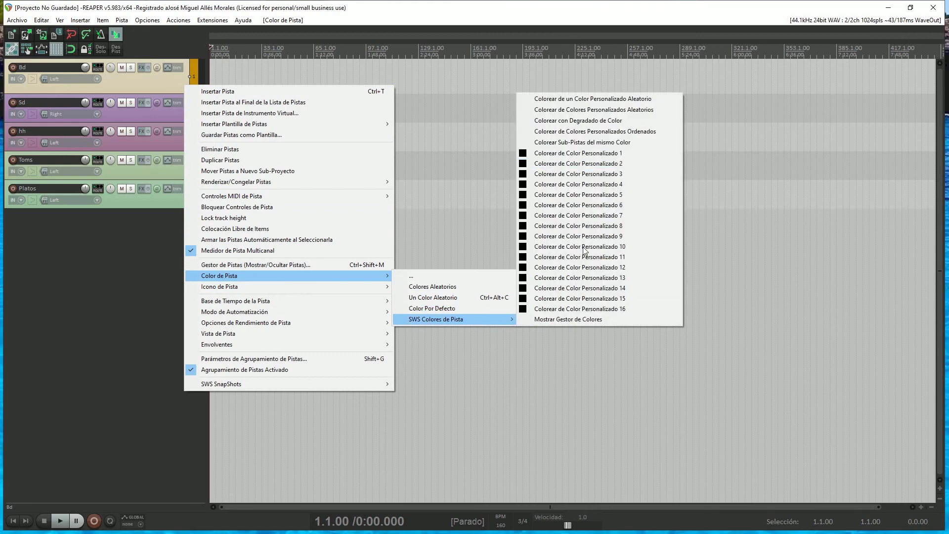
{"action": "left_click", "coordinate": [460, 277]}
{"action": "left_click", "coordinate": [67, 66]}
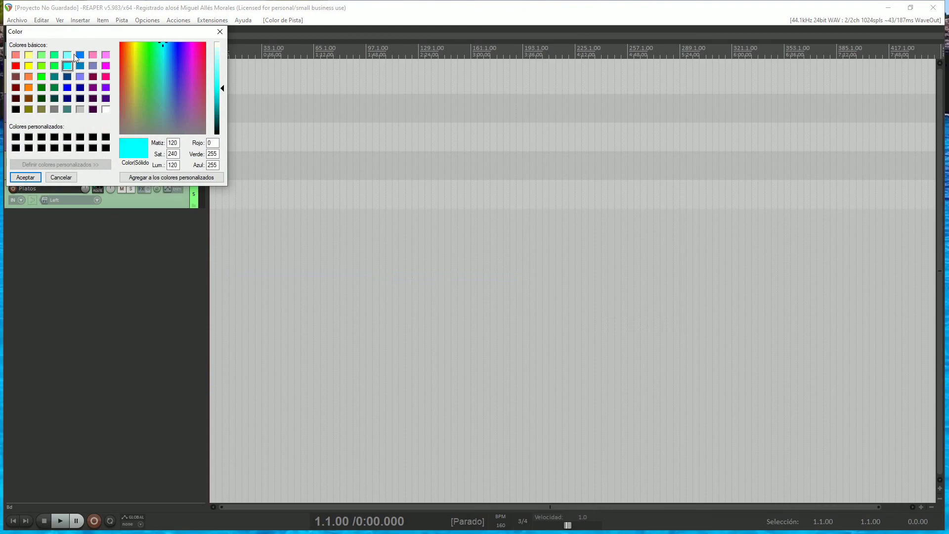
{"action": "left_click_drag", "start_coordinate": [74, 31], "coordinate": [322, 168]}
{"action": "left_click", "coordinate": [273, 315]}
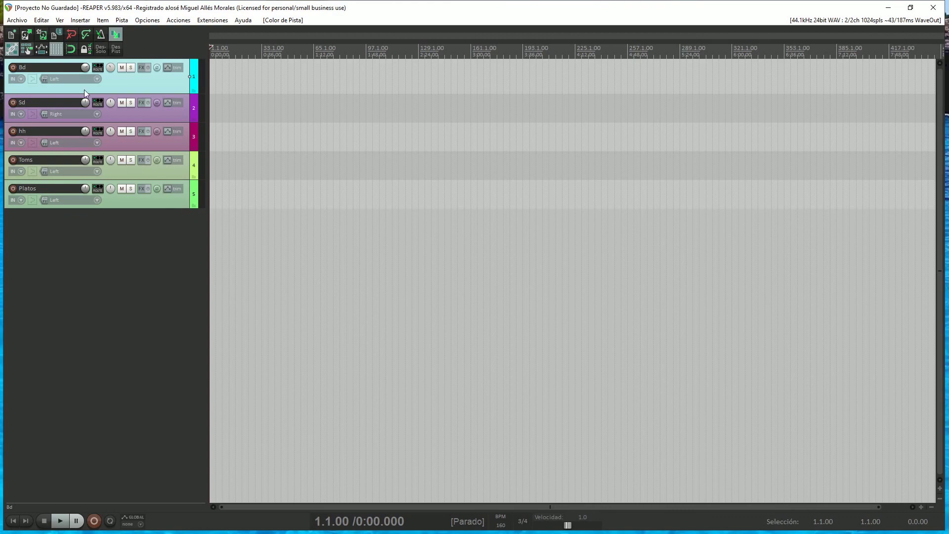
Open the action list and browse the unfiltered actions of the Principal section.
{"action": "left_click", "coordinate": [178, 19]}
{"action": "left_click", "coordinate": [197, 32]}
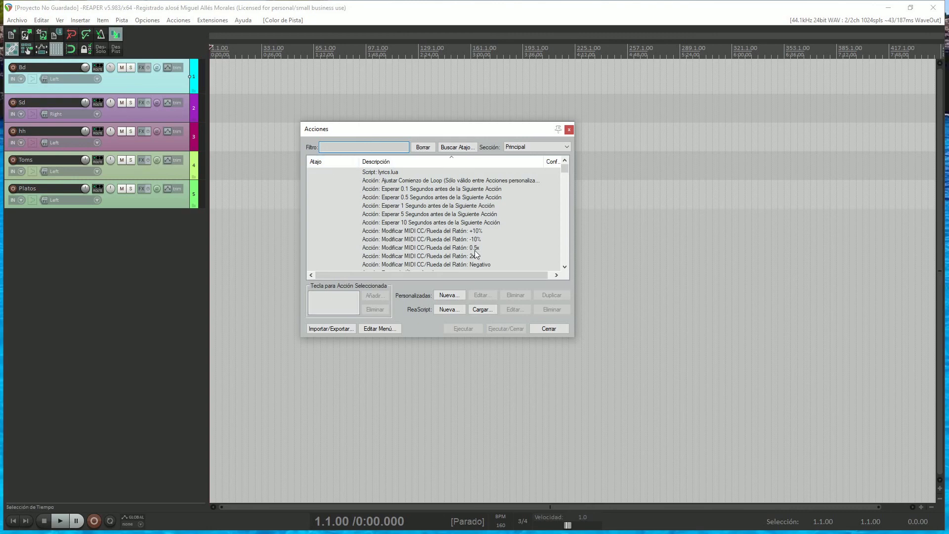
{"action": "scroll", "coordinate": [490, 225], "scroll_direction": "down", "scroll_amount": 10}
{"action": "scroll", "coordinate": [490, 225], "scroll_direction": "down", "scroll_amount": 15}
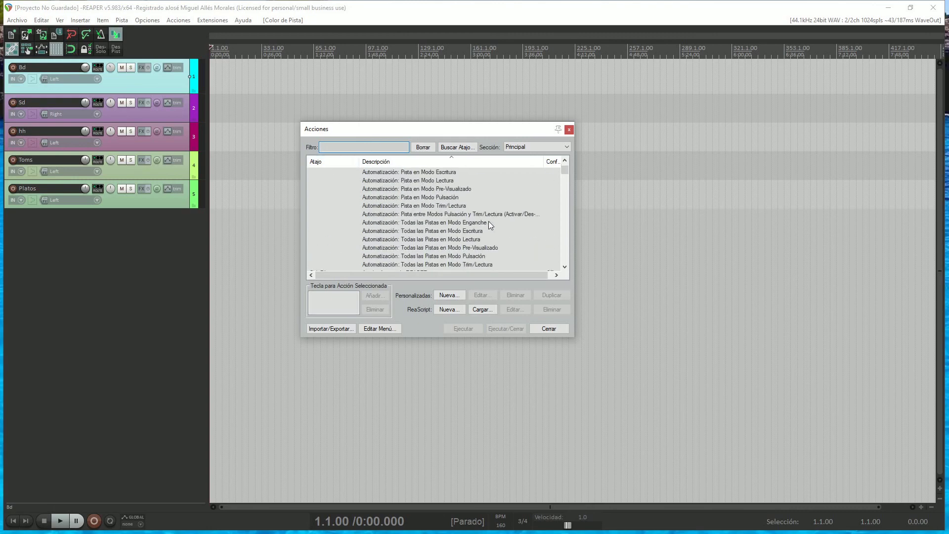
{"action": "scroll", "coordinate": [490, 225], "scroll_direction": "down", "scroll_amount": 8}
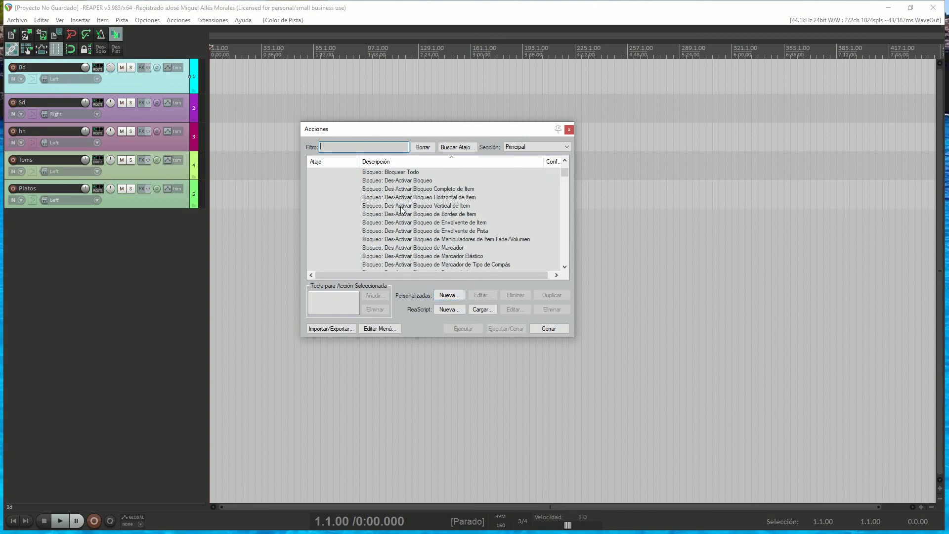
{"action": "scroll", "coordinate": [385, 223], "scroll_direction": "down", "scroll_amount": 3}
{"action": "scroll", "coordinate": [385, 224], "scroll_direction": "down", "scroll_amount": 3}
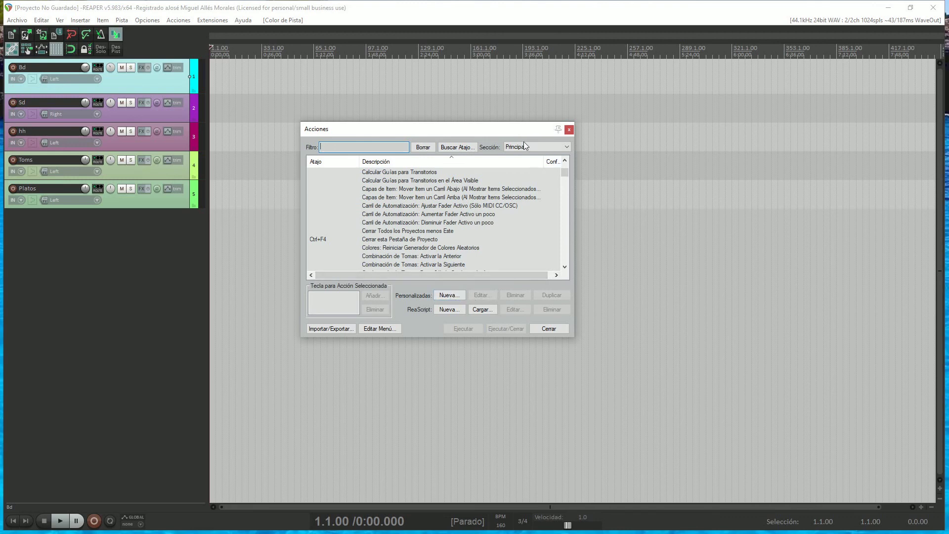
Find the action assigned to the S key, select it, look over the neighbouring item actions, and close the action list.
{"action": "left_click", "coordinate": [458, 147]}
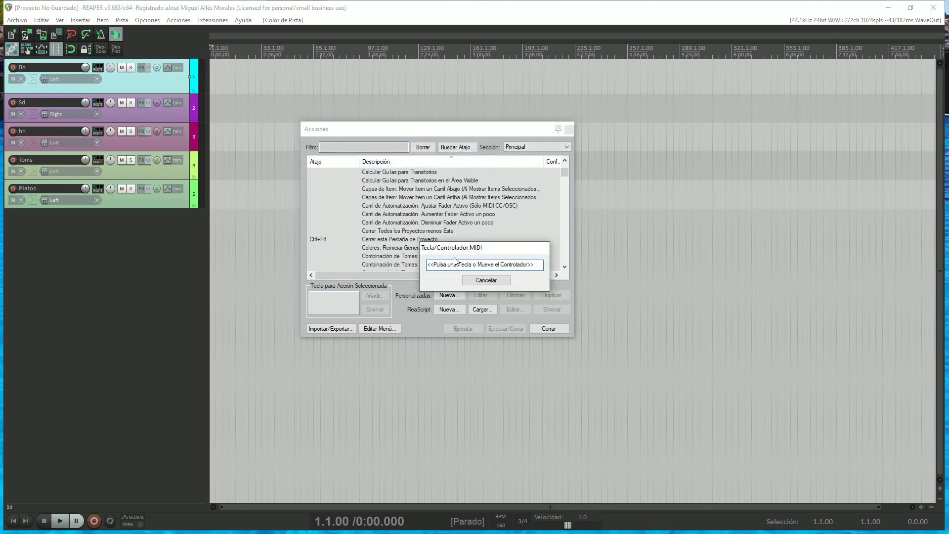
{"action": "key", "text": "s"}
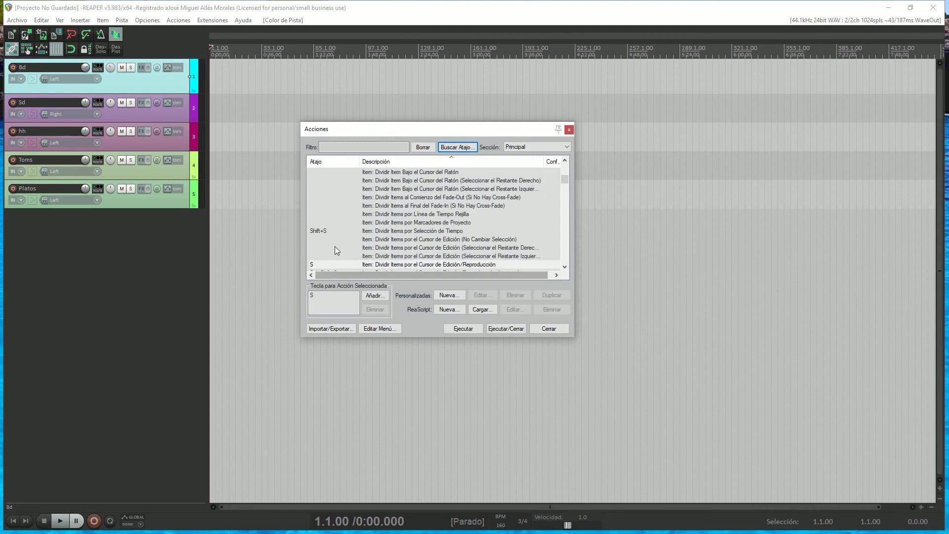
{"action": "left_click", "coordinate": [320, 264]}
{"action": "scroll", "coordinate": [328, 262], "scroll_direction": "down", "scroll_amount": 3}
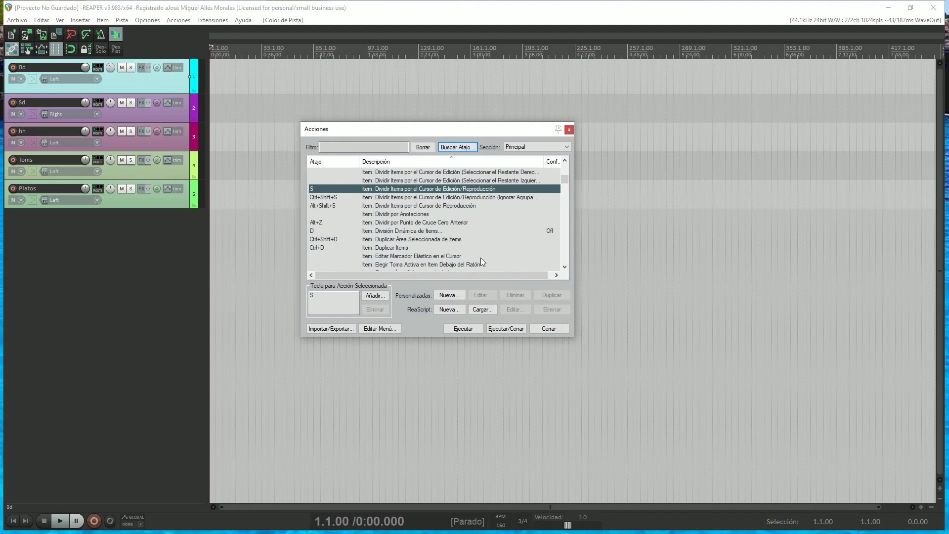
{"action": "left_click", "coordinate": [549, 328]}
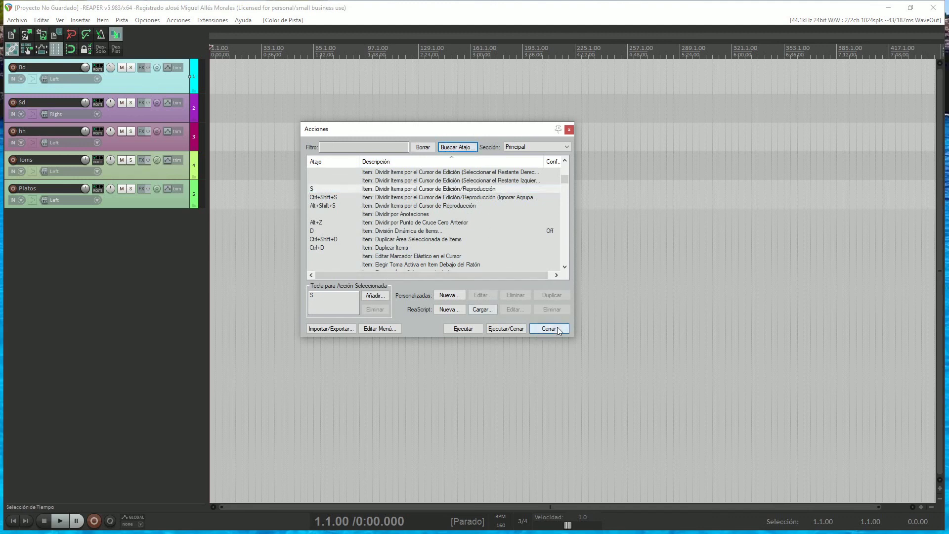